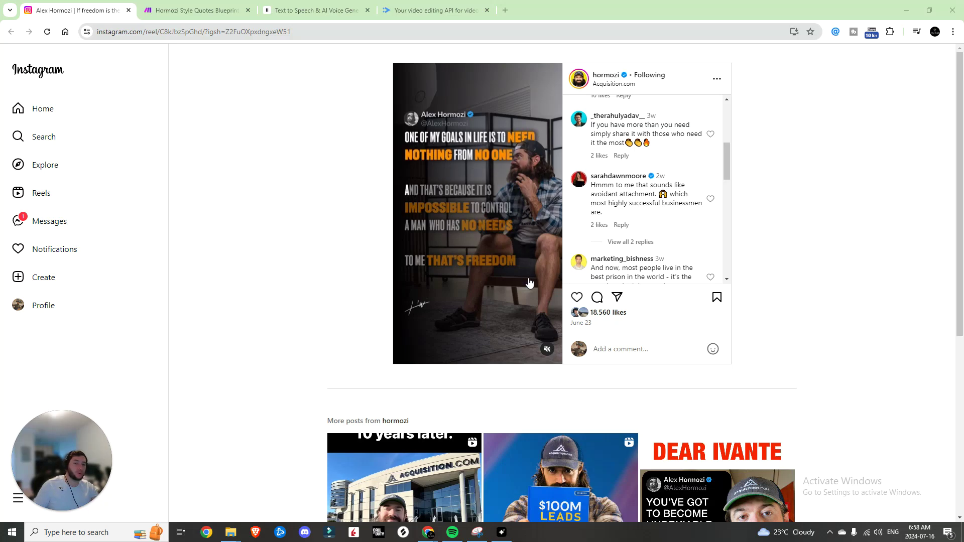
Play the sample quote reel with its sound on, and mute it again
click(548, 350)
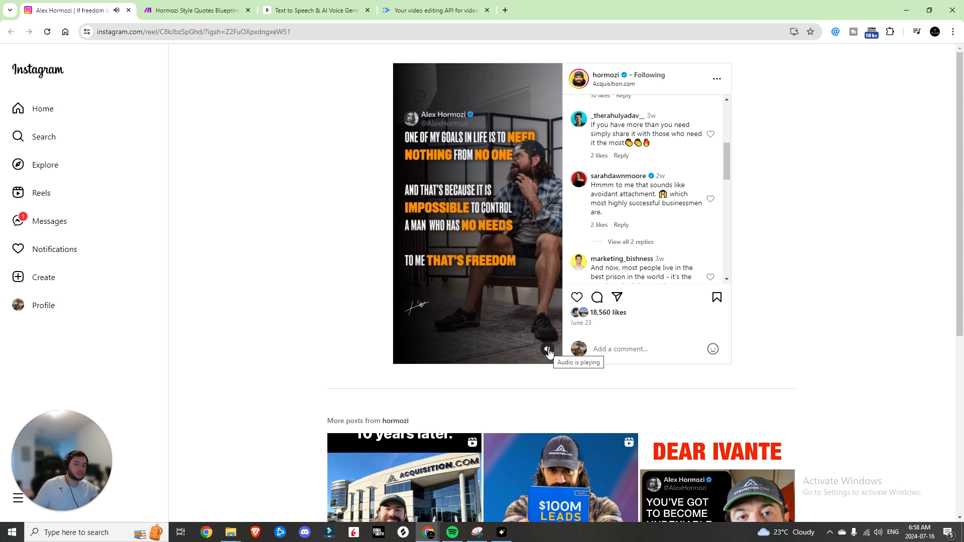
click(548, 351)
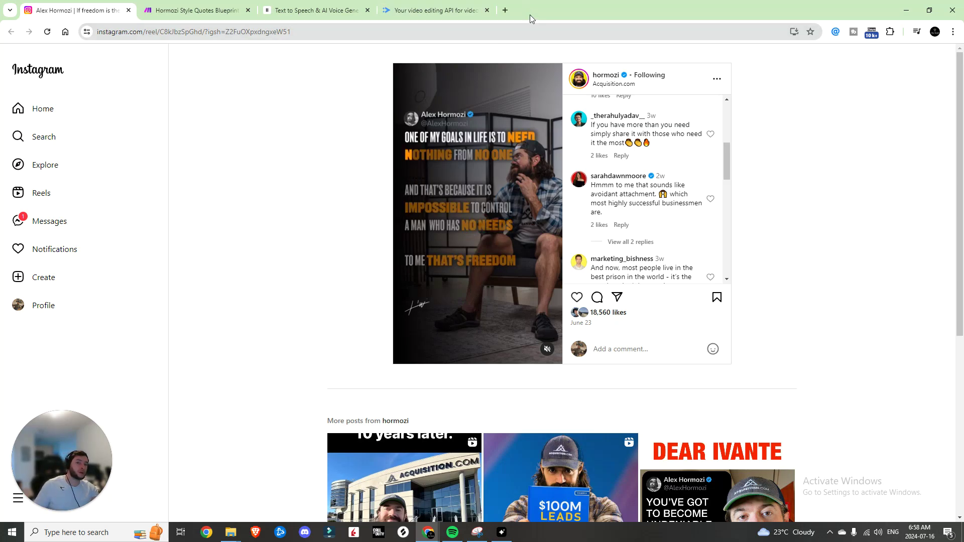
Switch to Canva in a new browser tab, create a blank Mobile Video design and turn off its duration timeline
click(505, 11)
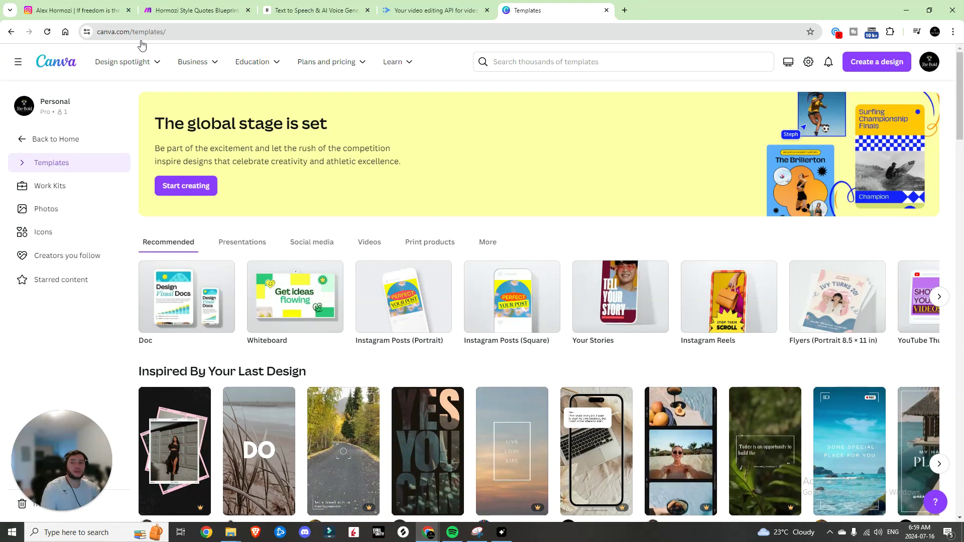
click(75, 10)
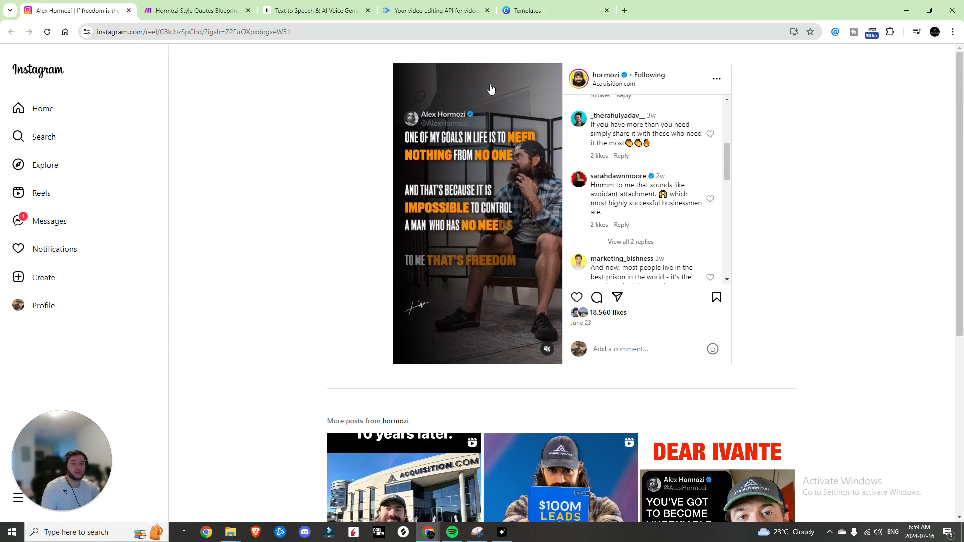
click(527, 10)
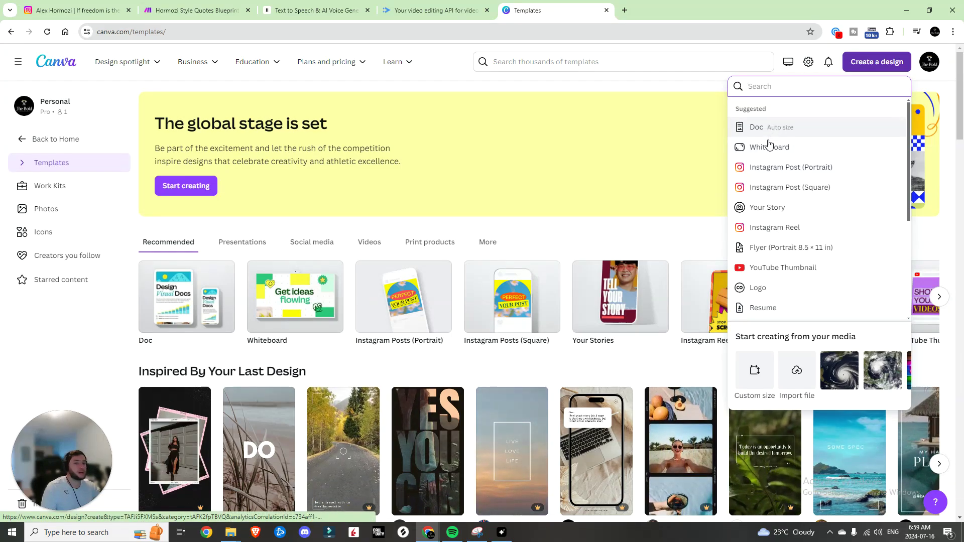
click(770, 147)
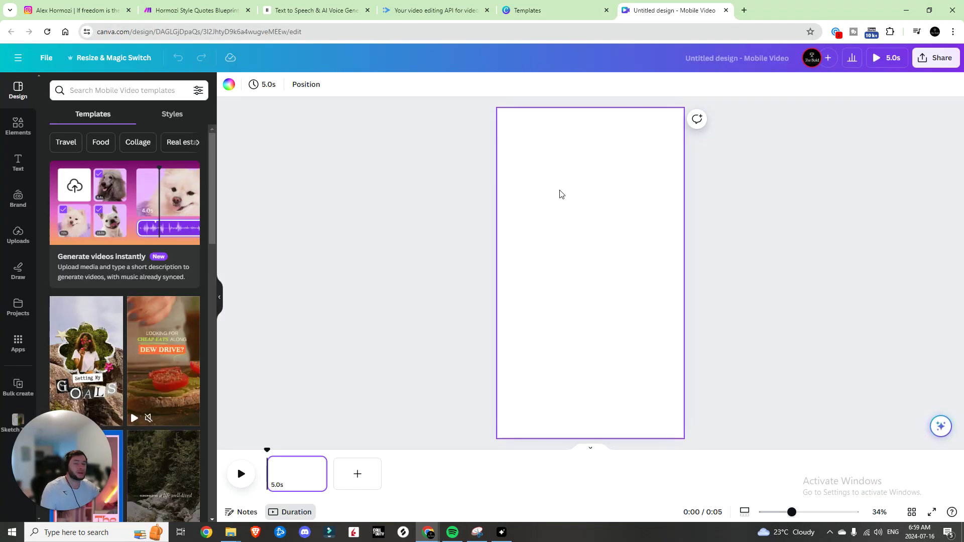
click(290, 513)
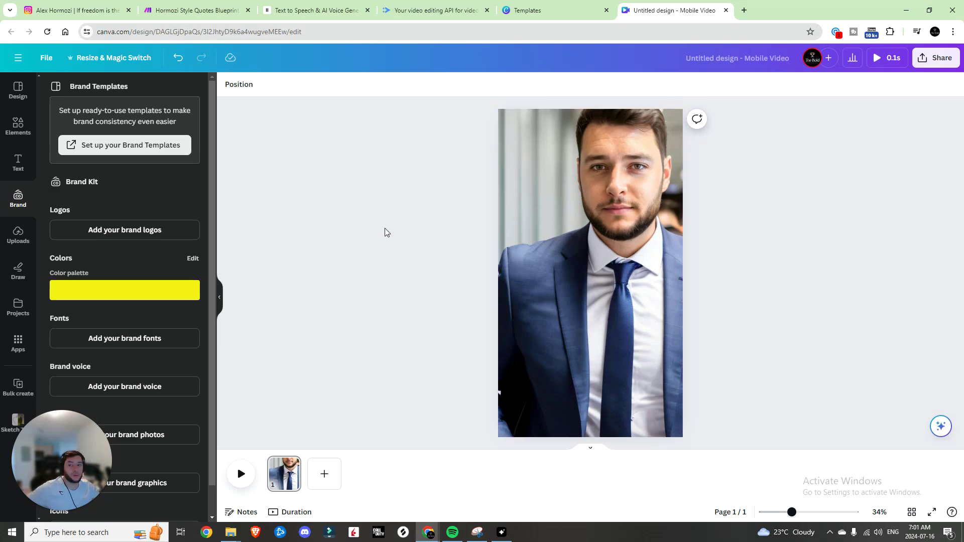
Check the reference reel's layout and add a heading with the creator's full name over the portrait photo
key(ctrl+Tab)
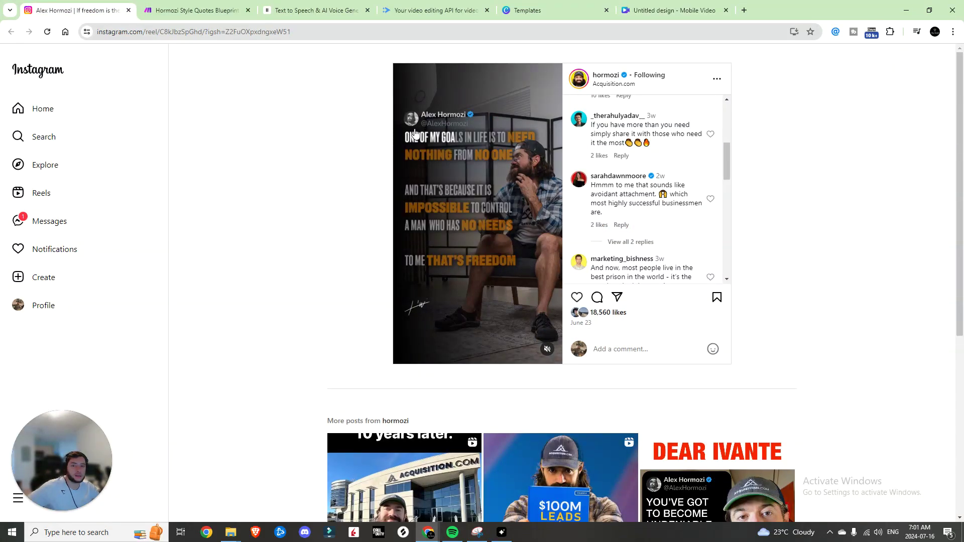
key(ctrl+shift+Tab)
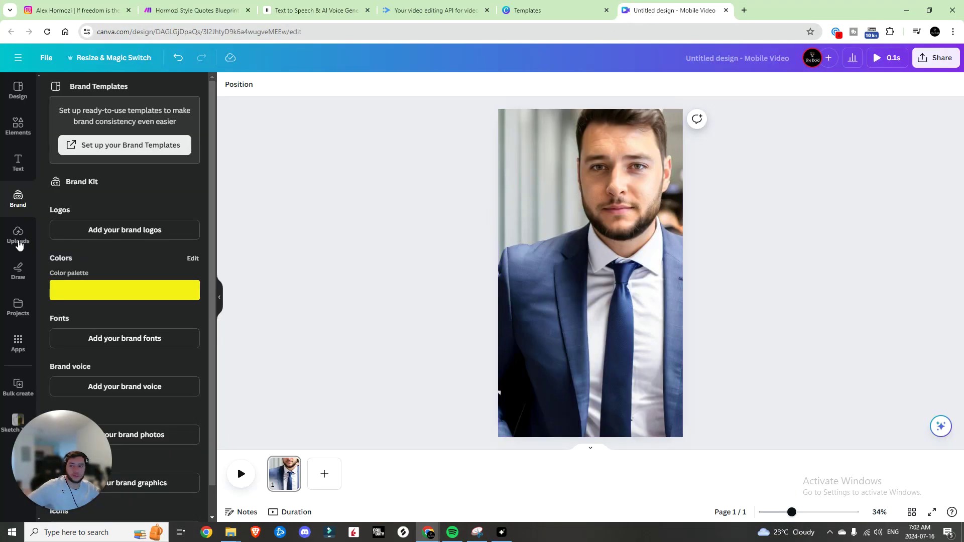
click(18, 162)
click(106, 210)
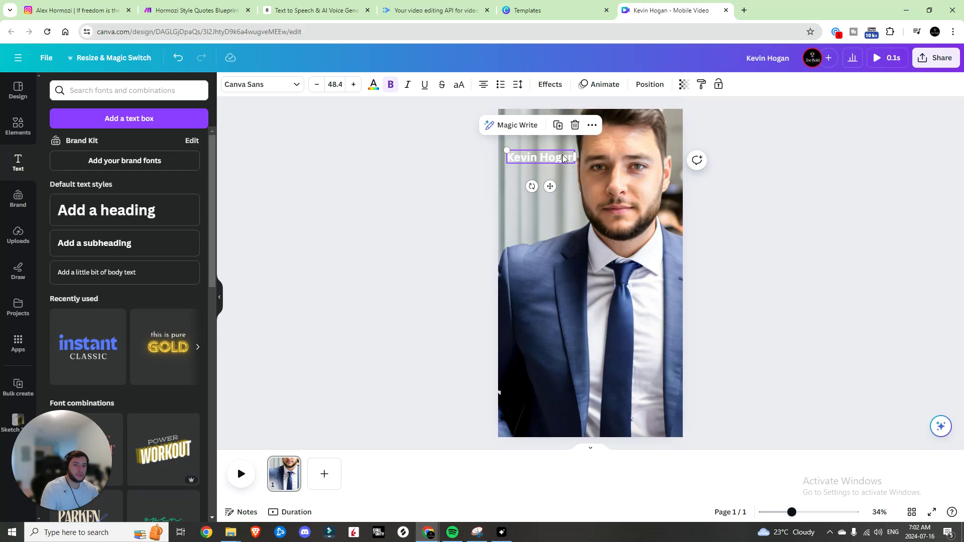
Reduce the font size of the name heading to 41.4
double_click(563, 157)
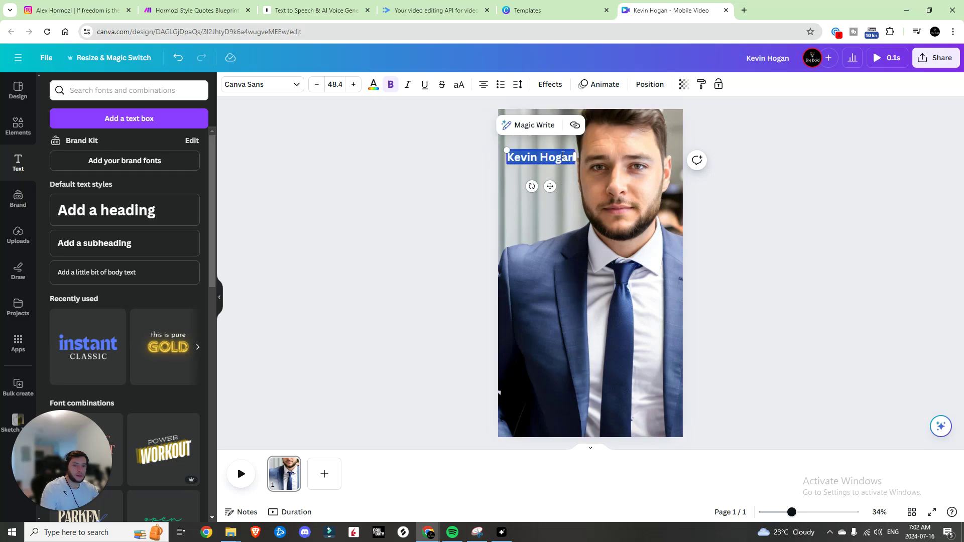
click(316, 85)
click(316, 85)
click(316, 86)
click(316, 85)
click(317, 85)
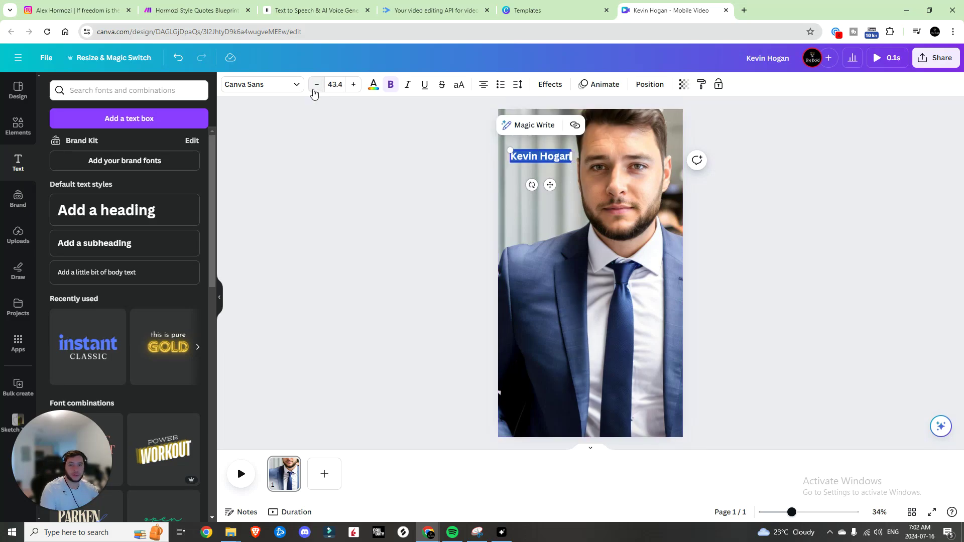
click(316, 86)
click(317, 85)
key(Escape)
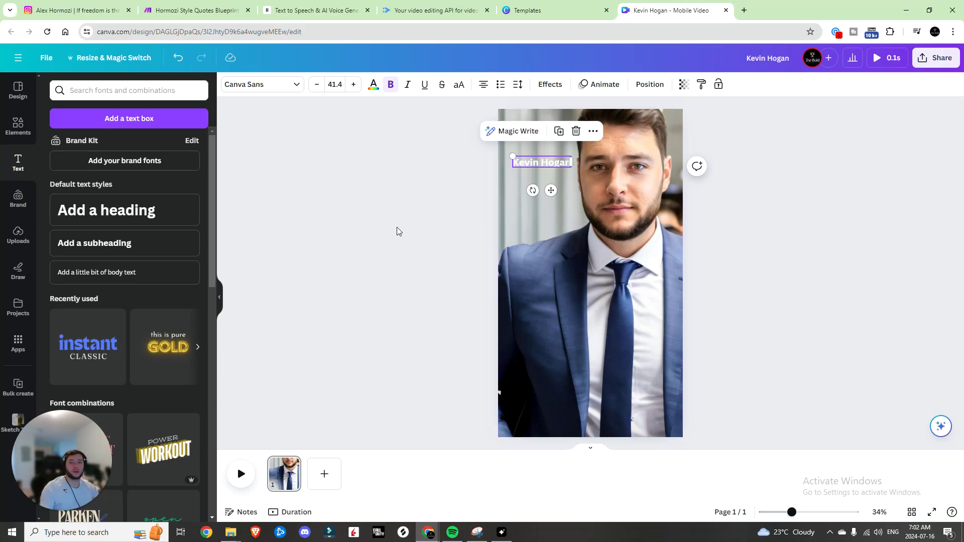
Add a blue verified badge beside the name and place a circular frame for the profile picture near it
click(17, 126)
click(72, 196)
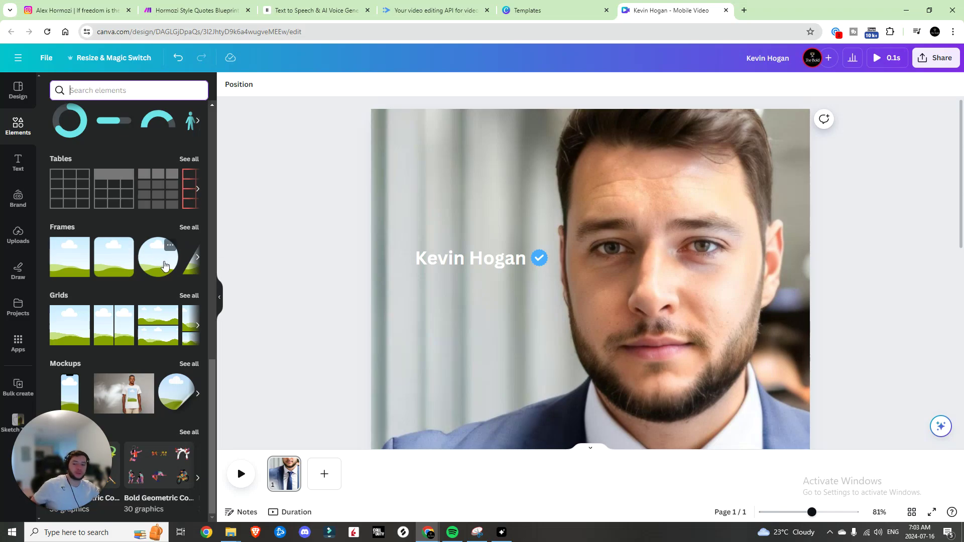
click(165, 259)
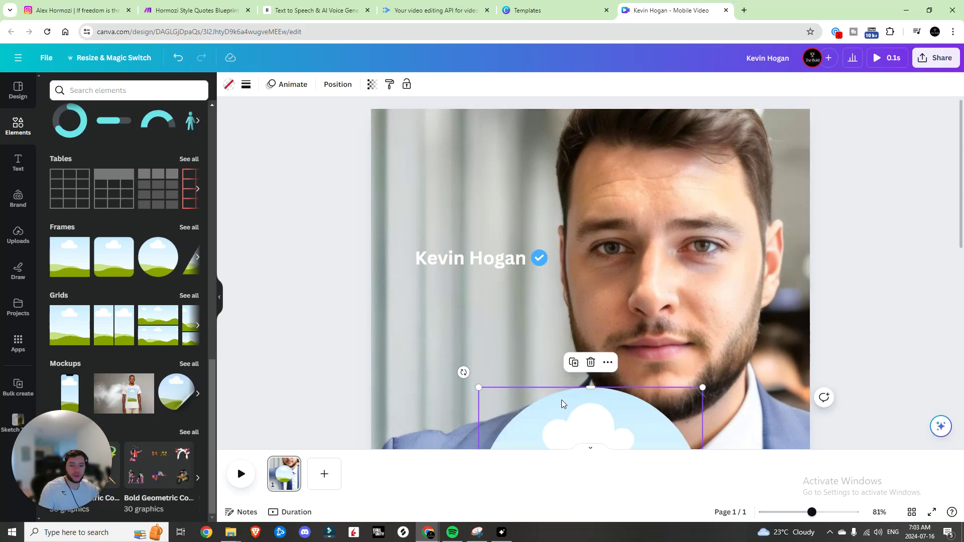
drag(561, 411, 492, 228)
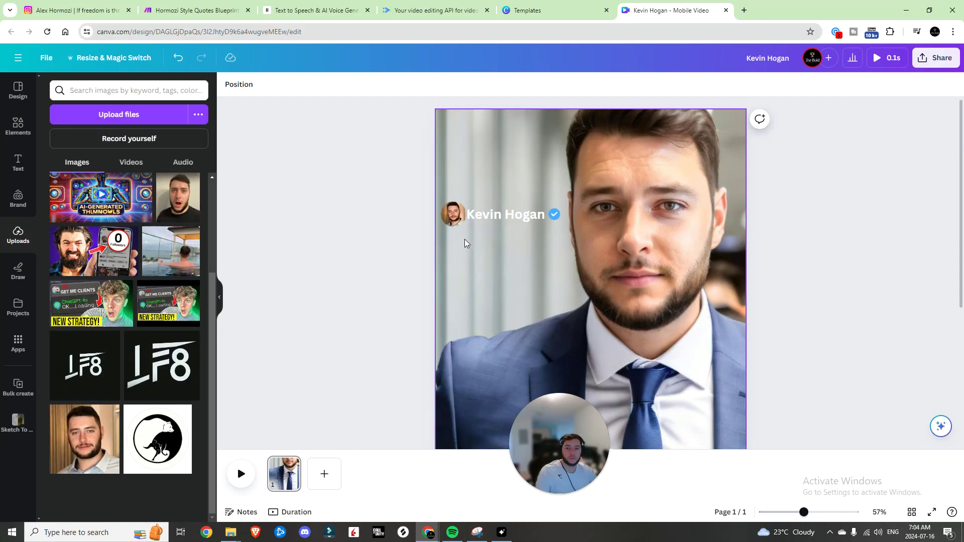
Place a copy of the name text directly beneath the original and replace its wording with the creator's account handle
scroll(405, 267, down, 3)
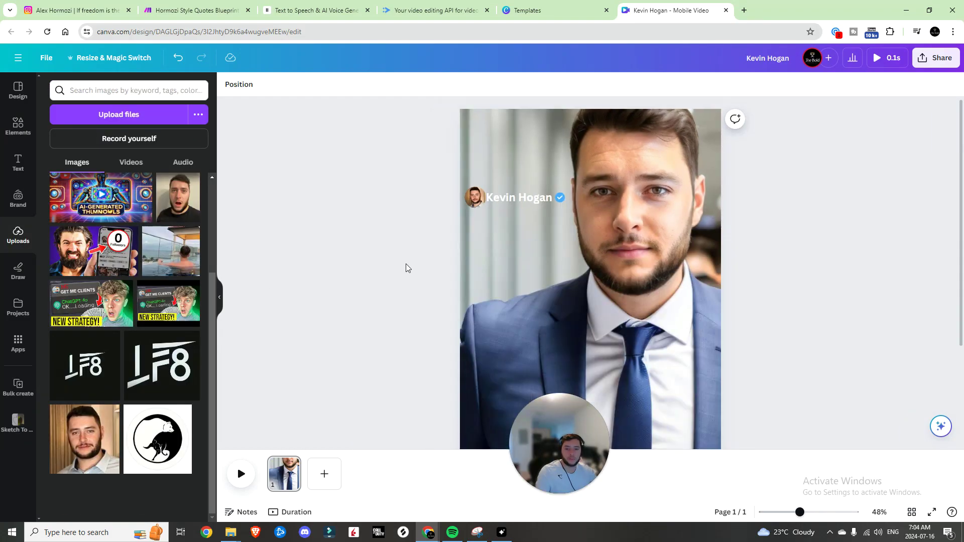
click(538, 189)
drag(536, 194, 532, 202)
double_click(530, 195)
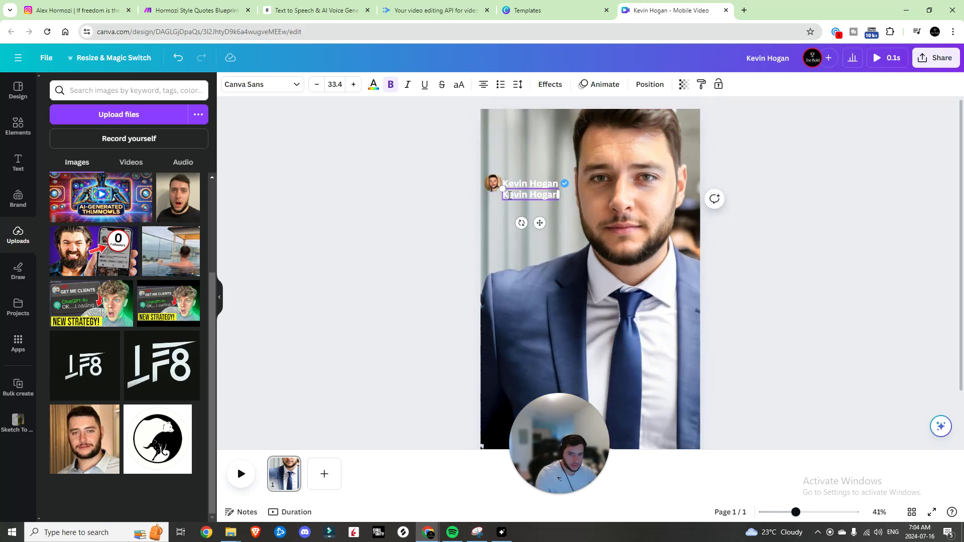
text(@KevinHogan360)
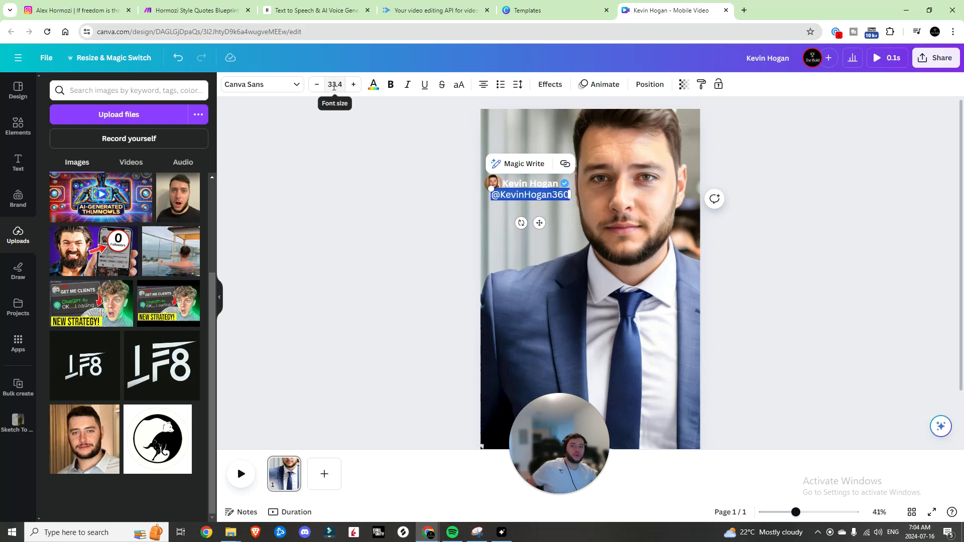
Set the handle text's font size to 22.4 and open its text colour options
click(317, 85)
click(317, 85)
click(317, 84)
click(317, 85)
click(317, 84)
click(317, 85)
click(317, 84)
click(317, 85)
click(317, 84)
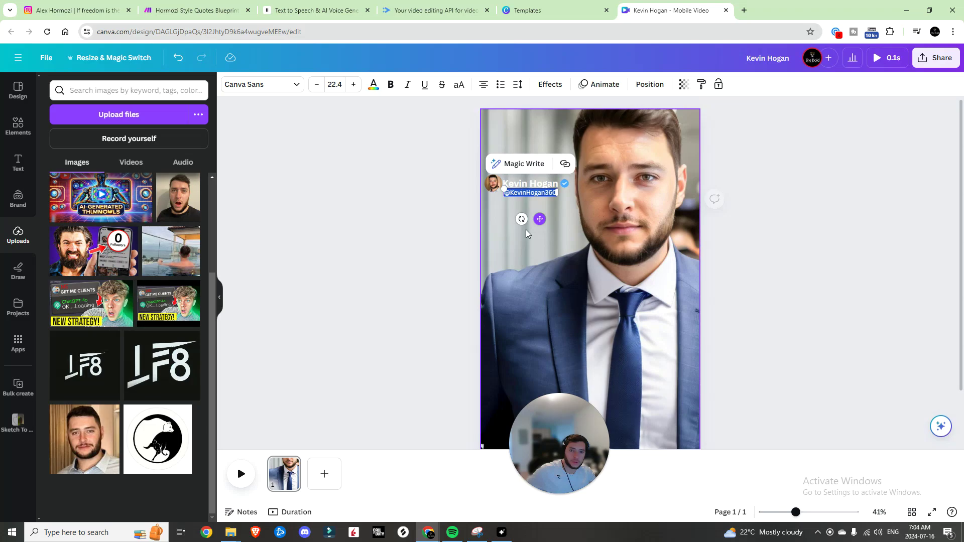
click(317, 85)
click(317, 84)
click(373, 85)
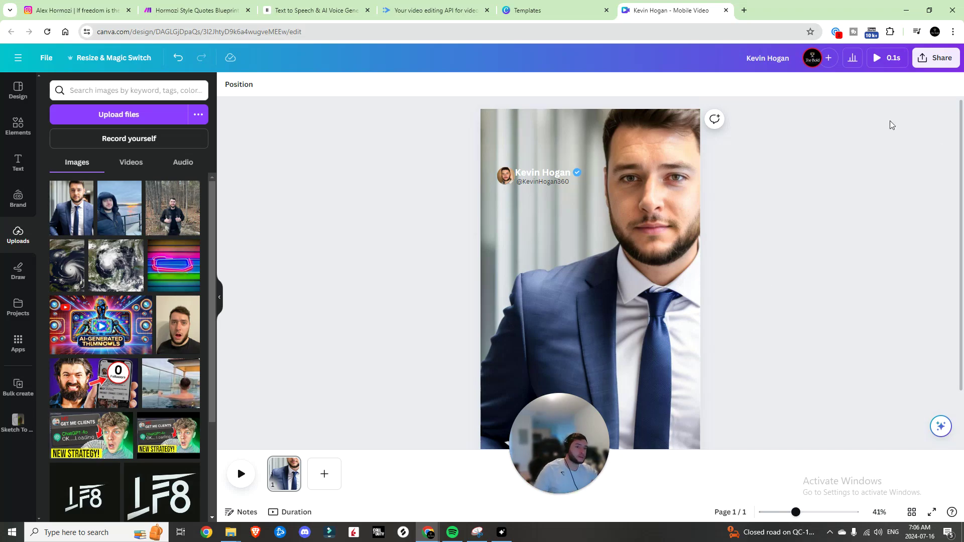
Download the finished background design as a JPG at size 1 and quality 80
click(925, 67)
click(808, 310)
click(853, 128)
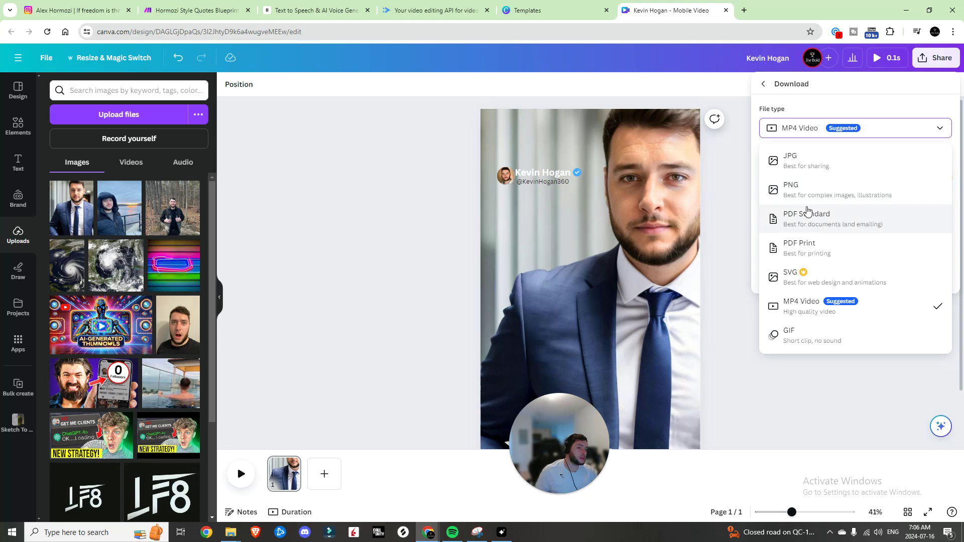
click(803, 173)
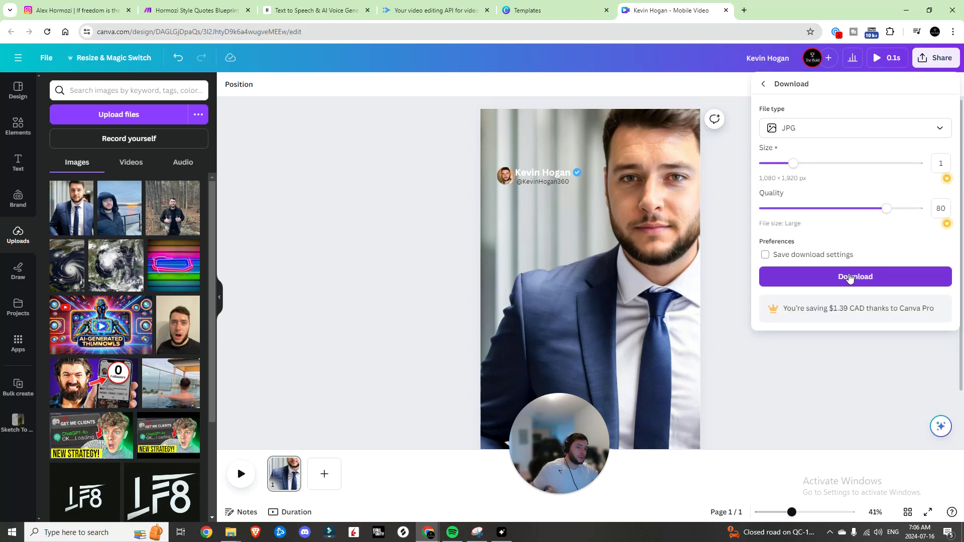
click(849, 278)
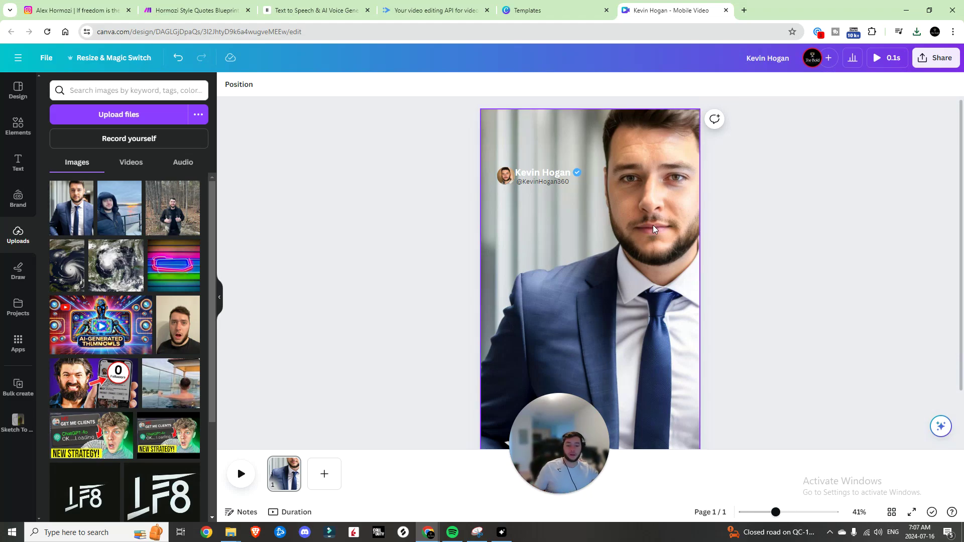
Switch to the ElevenLabs app, view the API key field in the profile settings and close them
click(331, 10)
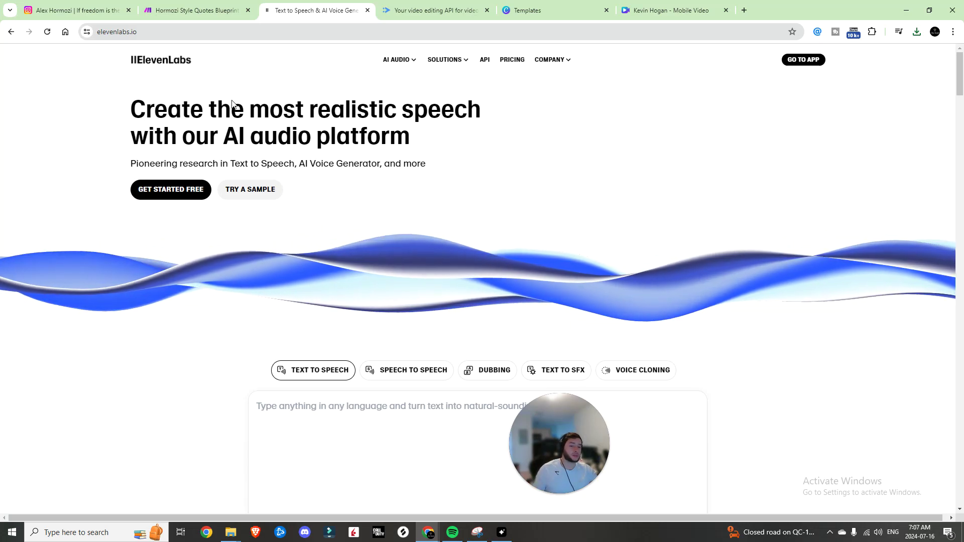
click(804, 60)
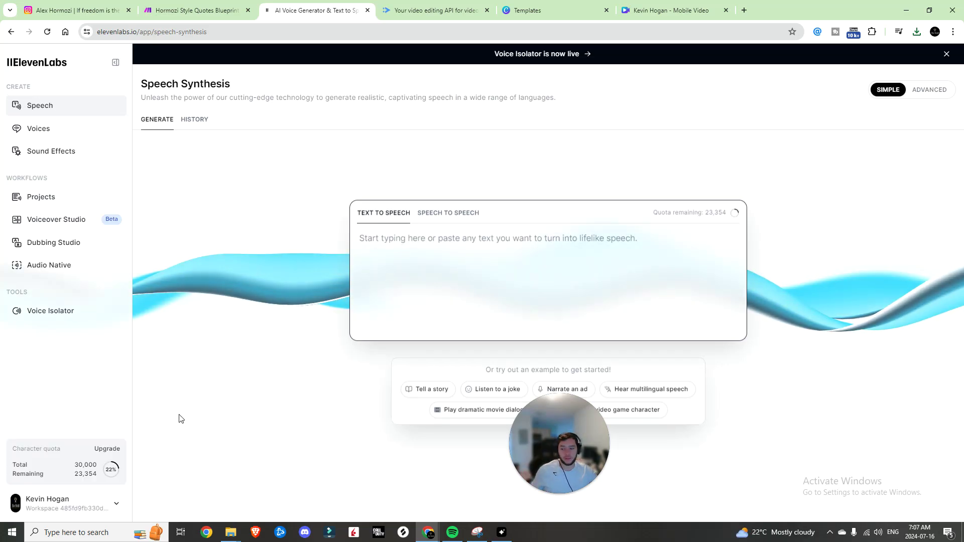
click(100, 502)
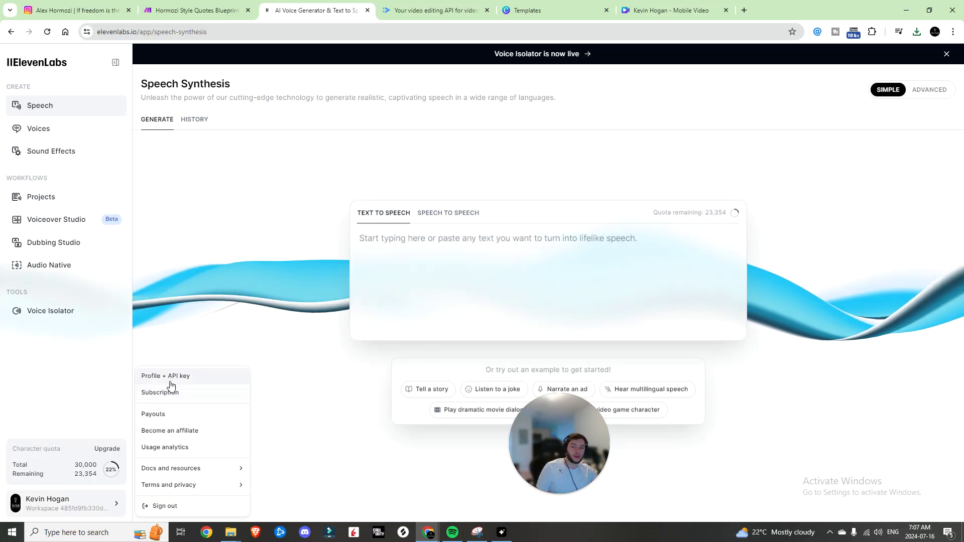
click(172, 378)
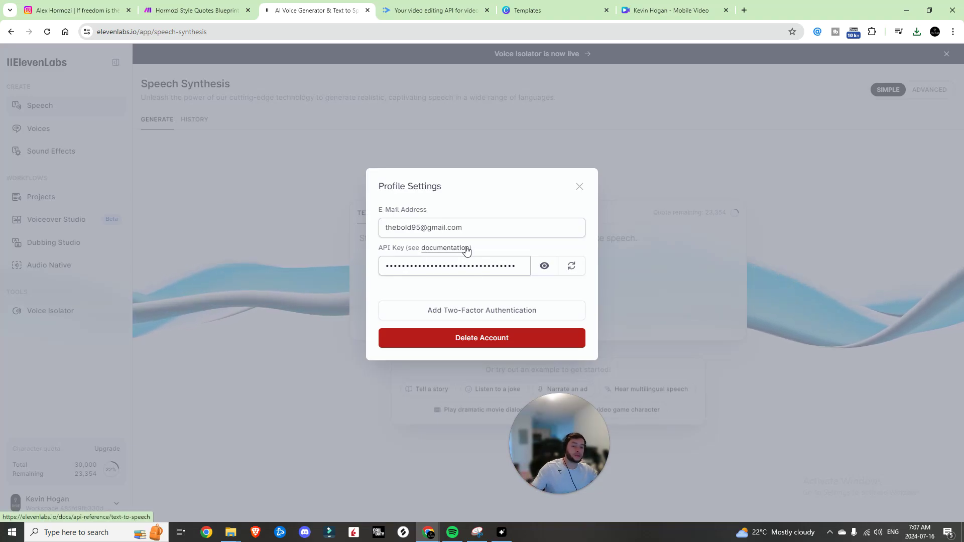
click(580, 187)
Review the Instant Voice Cloning form for adding a new voice, and close it without creating one
click(38, 129)
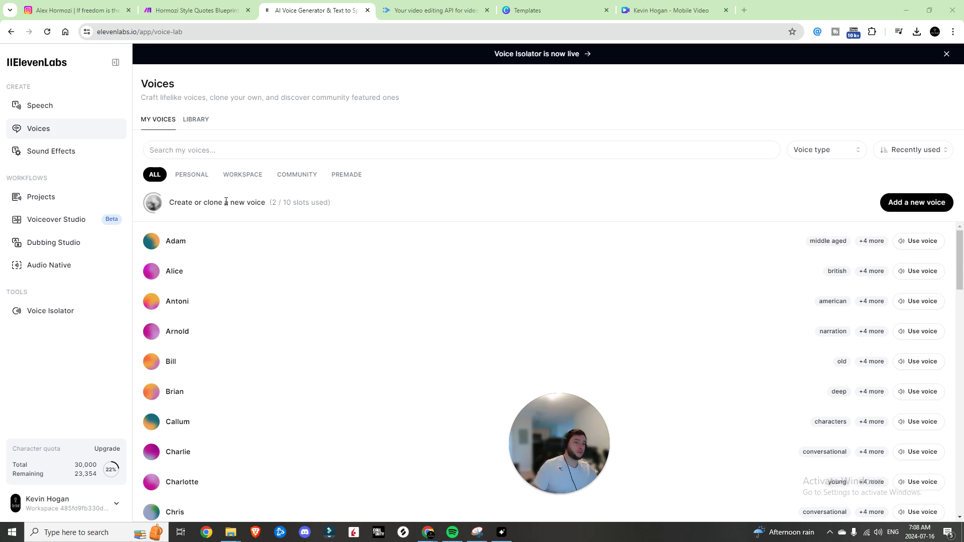
click(903, 203)
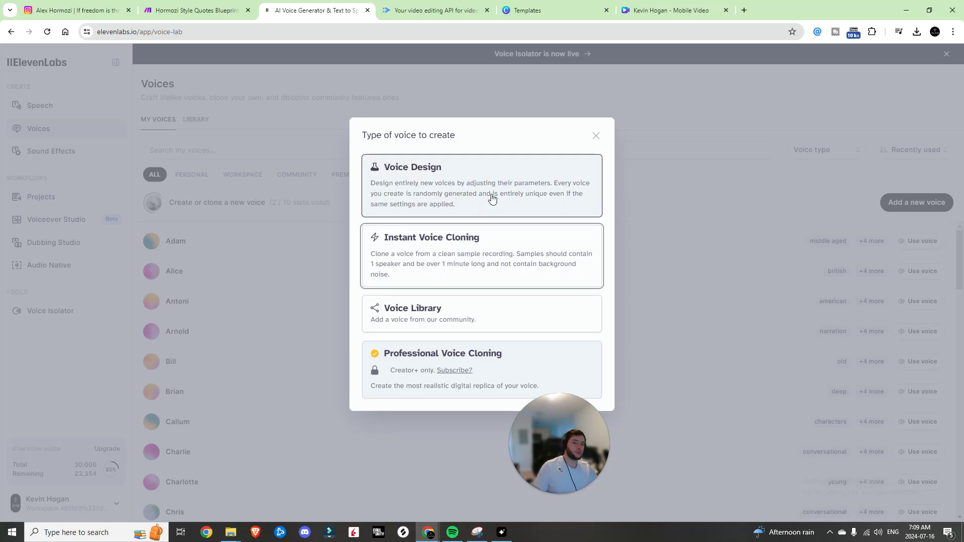
click(499, 258)
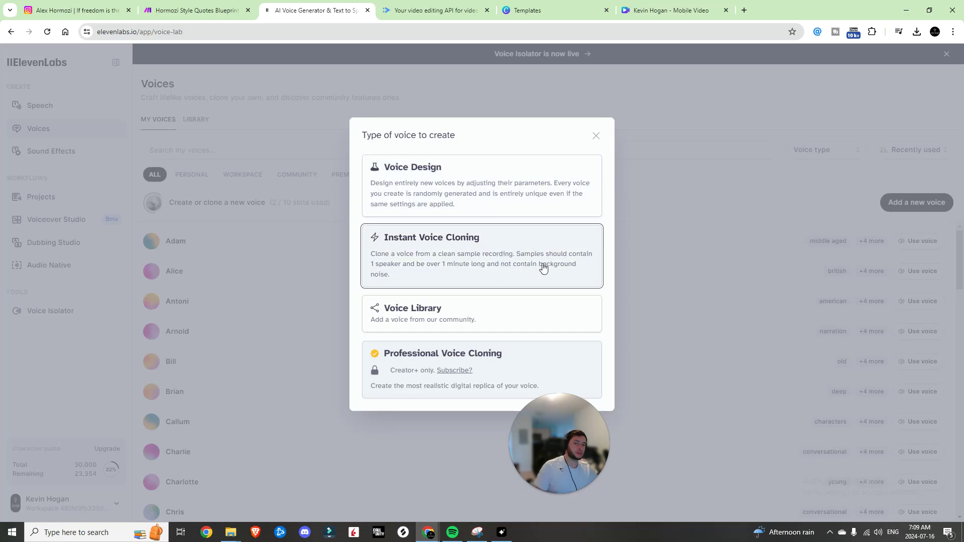
click(445, 271)
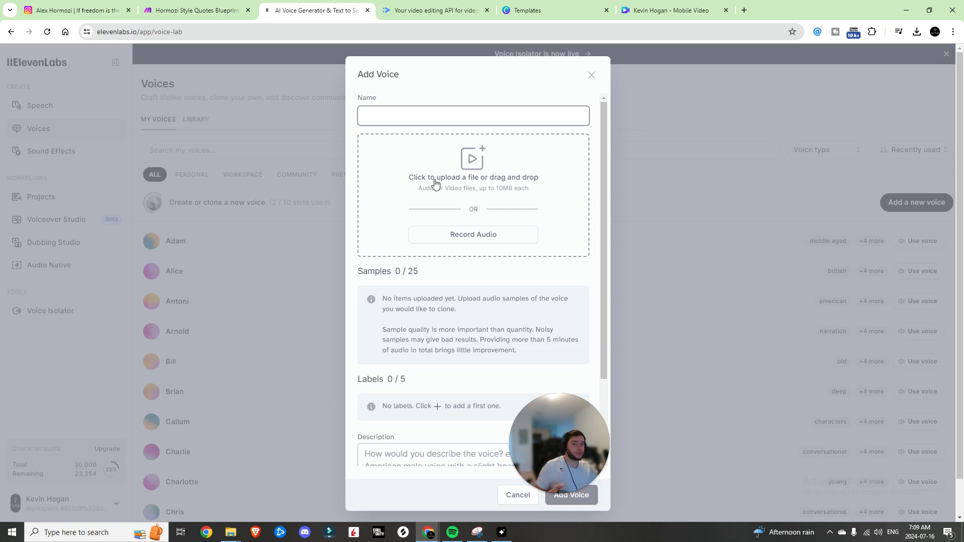
scroll(435, 305, down, 2)
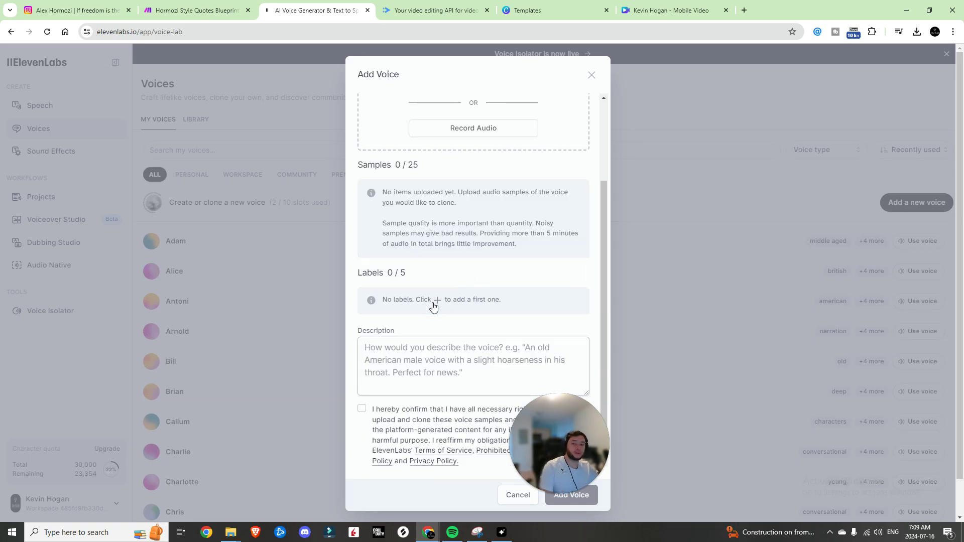
click(591, 76)
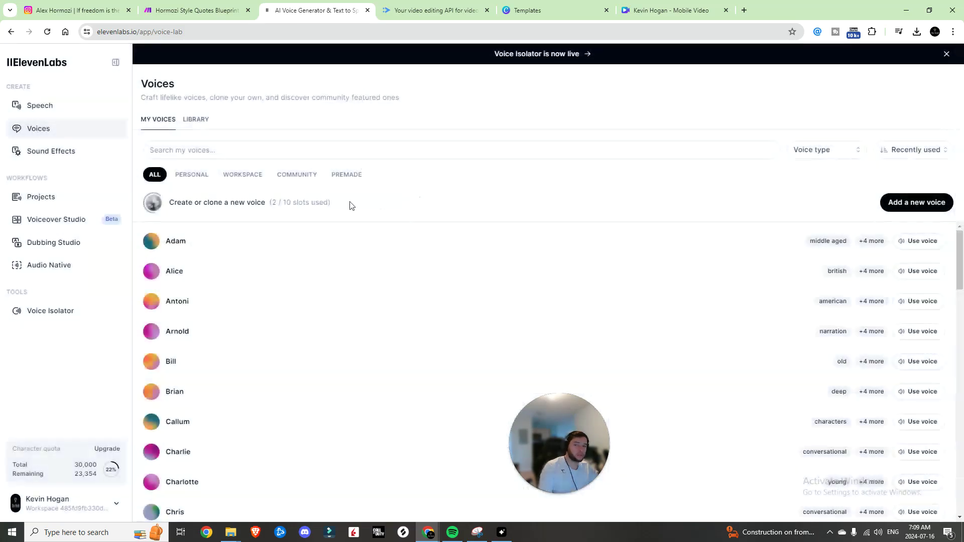
Show only the personal voices and open the details of the American instant voice clone
click(206, 182)
click(247, 237)
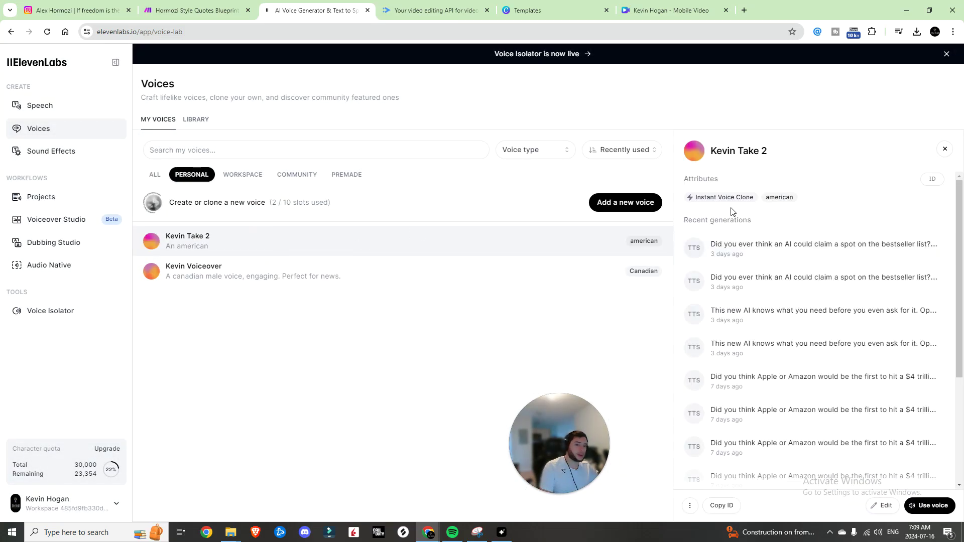
Review the edit form of the American instant voice clone, including its sample, label and description, and close it without changes
click(883, 505)
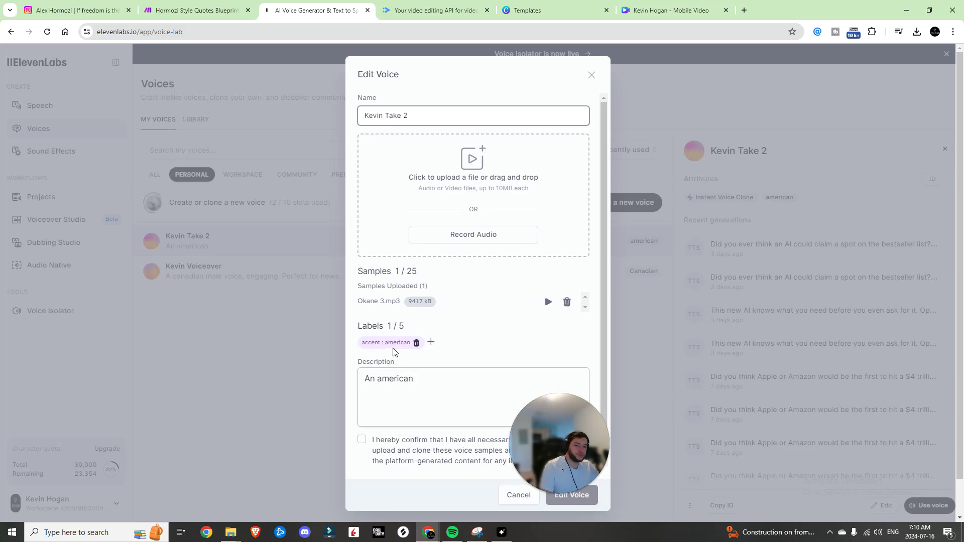
scroll(392, 385, down, 1)
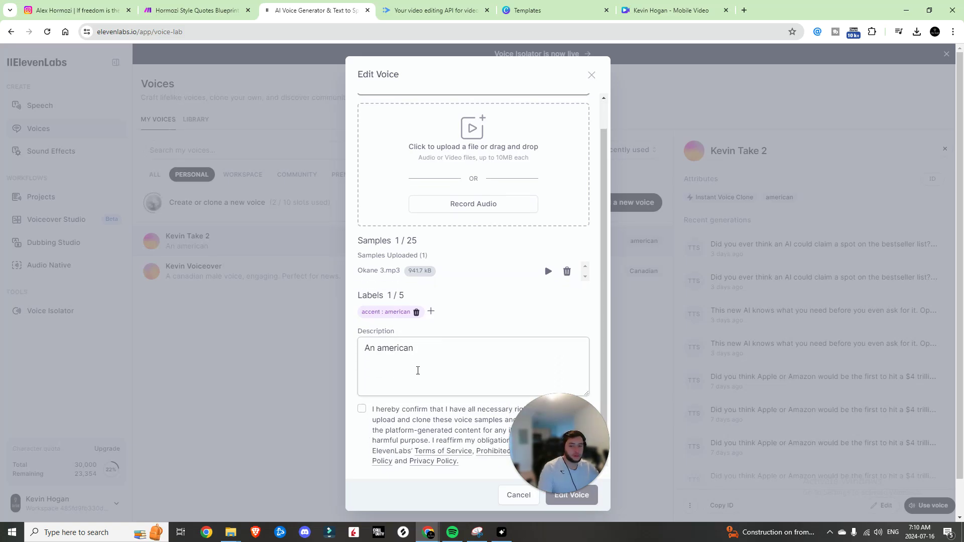
scroll(412, 382, up, 1)
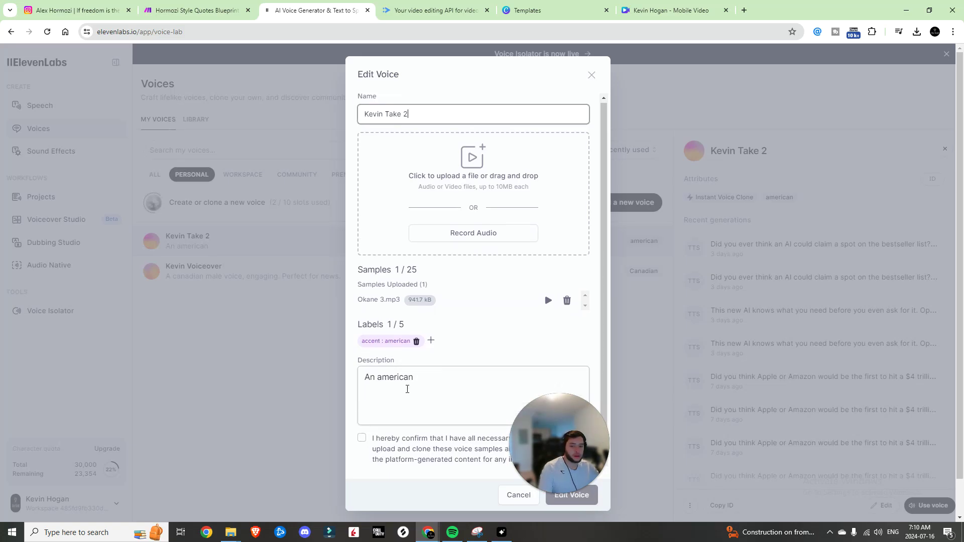
click(591, 76)
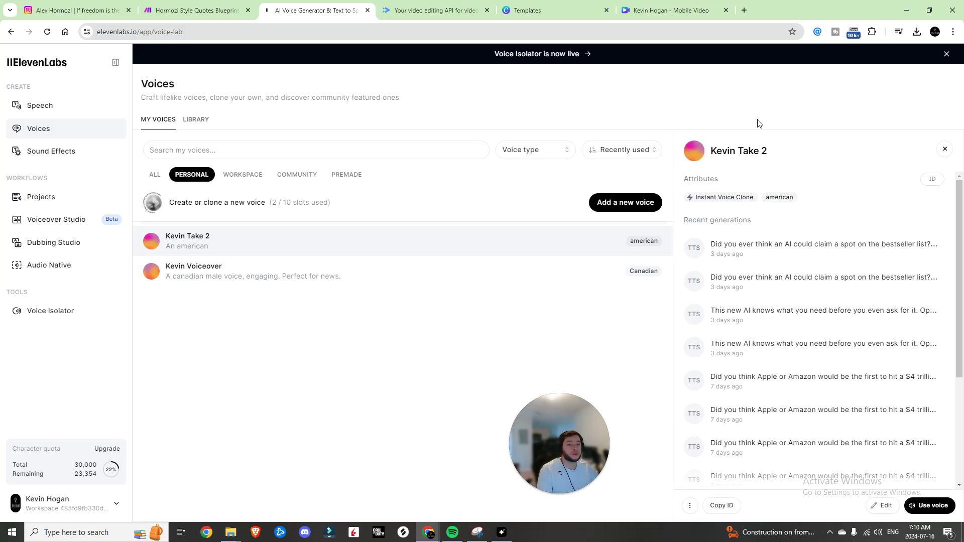
Switch to the JSON2Video site and open its dashboard through the free API key offer
key(ctrl+Tab)
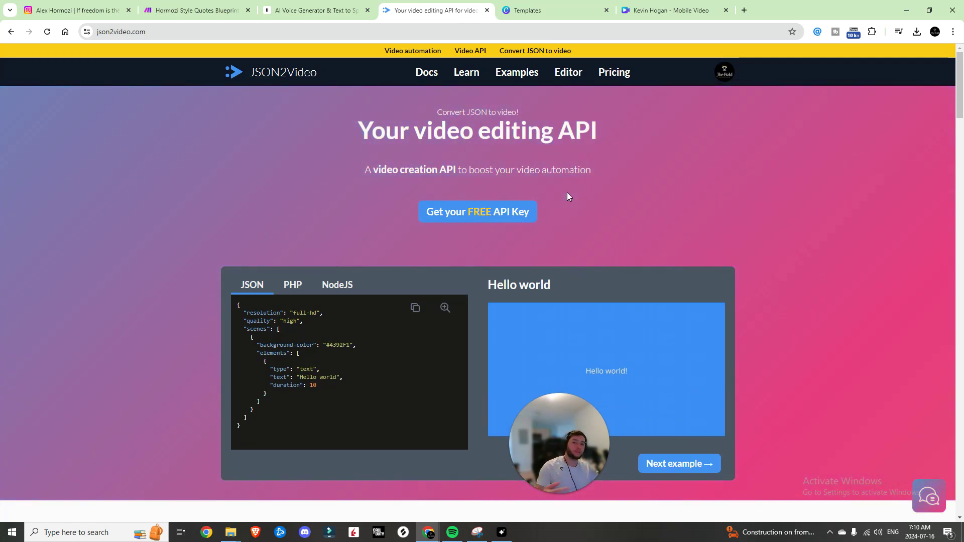
click(493, 218)
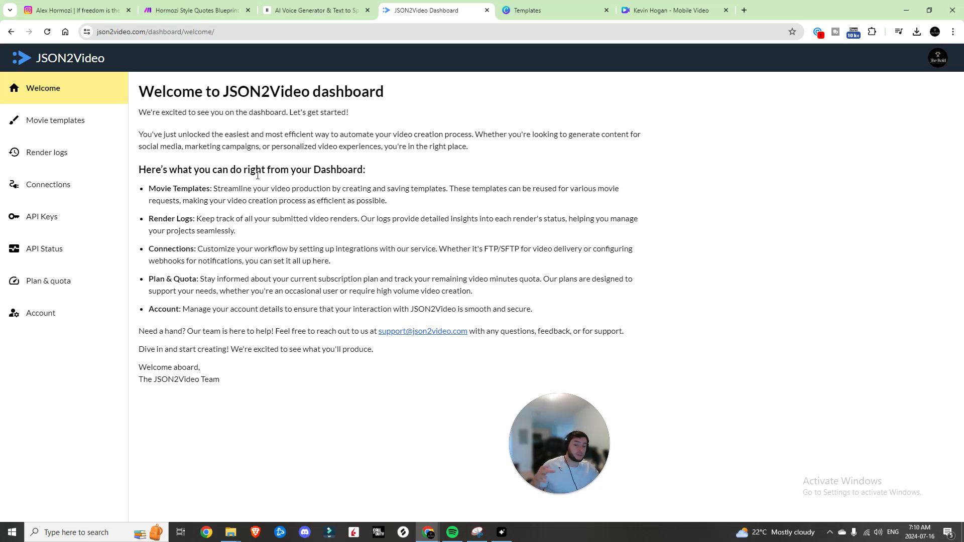
click(75, 10)
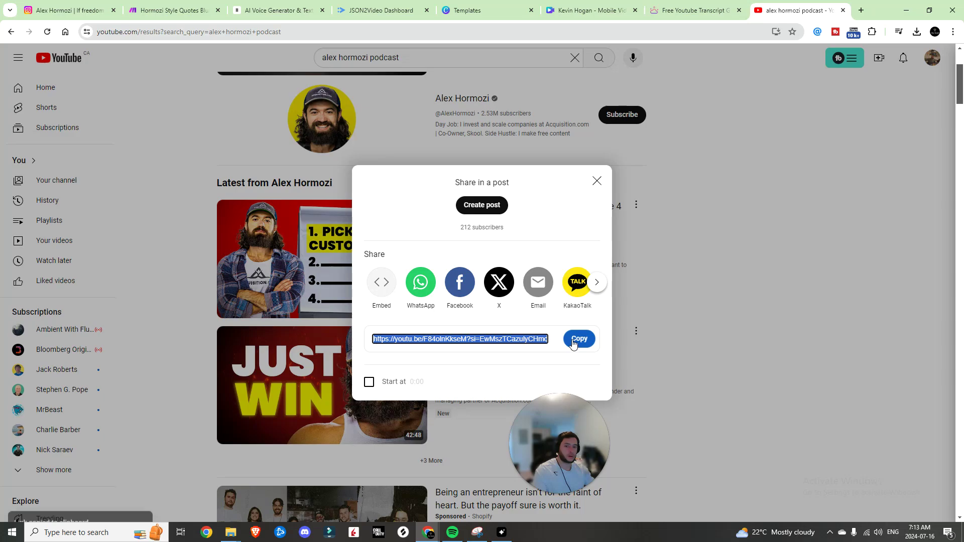
Copy the share link of the Alex Hormozi YouTube video and generate its transcript in Tactiq's YouTube Transcript Generator
click(576, 338)
key(ctrl+shift+Tab)
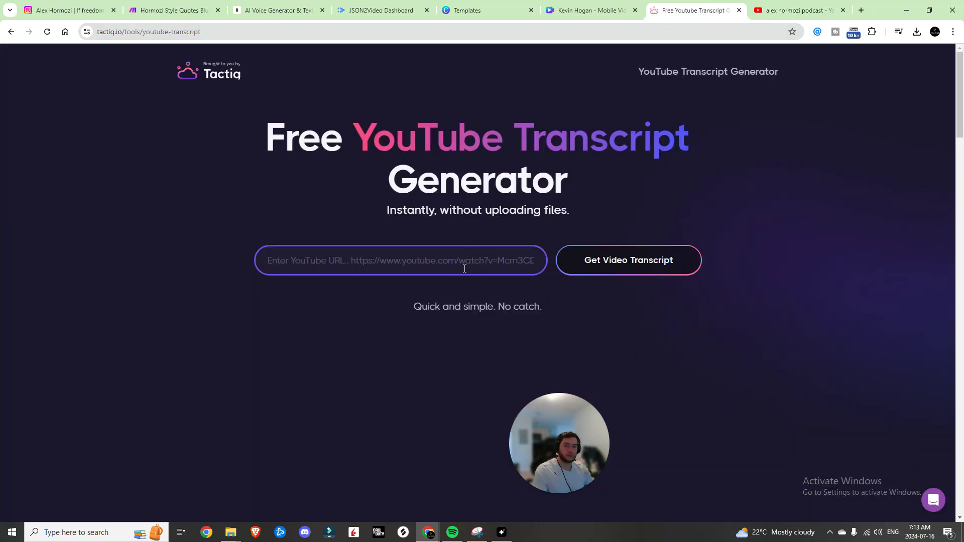
click(465, 269)
key(ctrl+v)
click(566, 274)
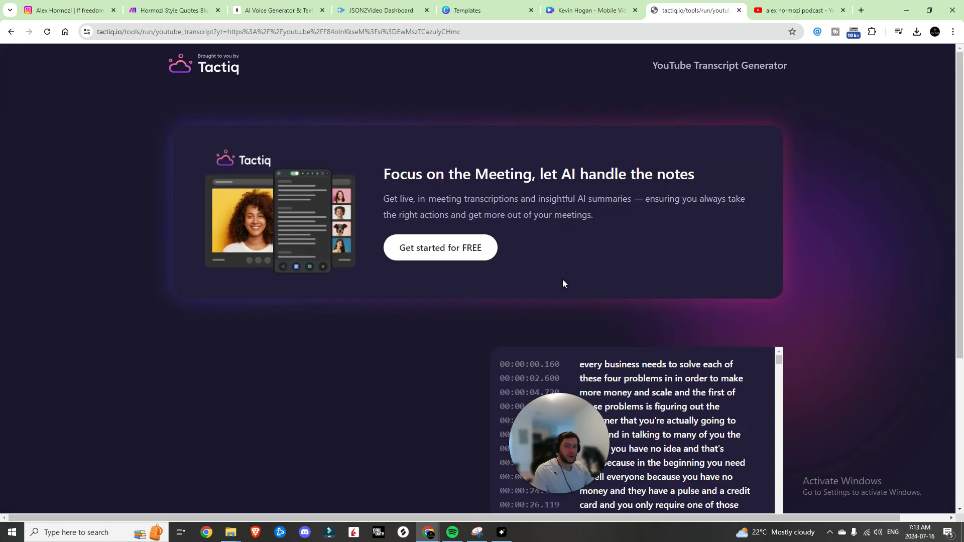
Look through the generated timestamped transcript to its end and copy it
scroll(574, 262, down, 5)
scroll(702, 181, down, 15)
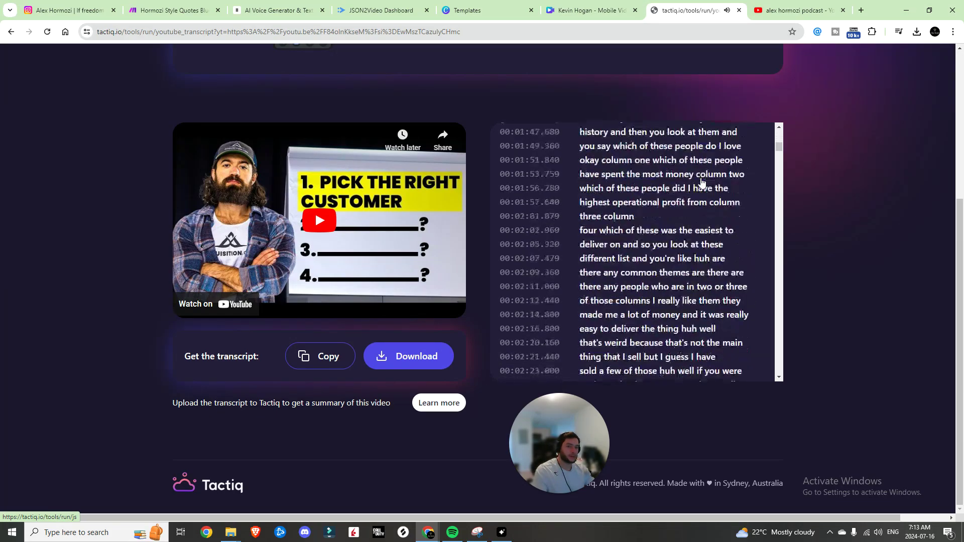
scroll(702, 182, down, 3)
drag(779, 149, 780, 377)
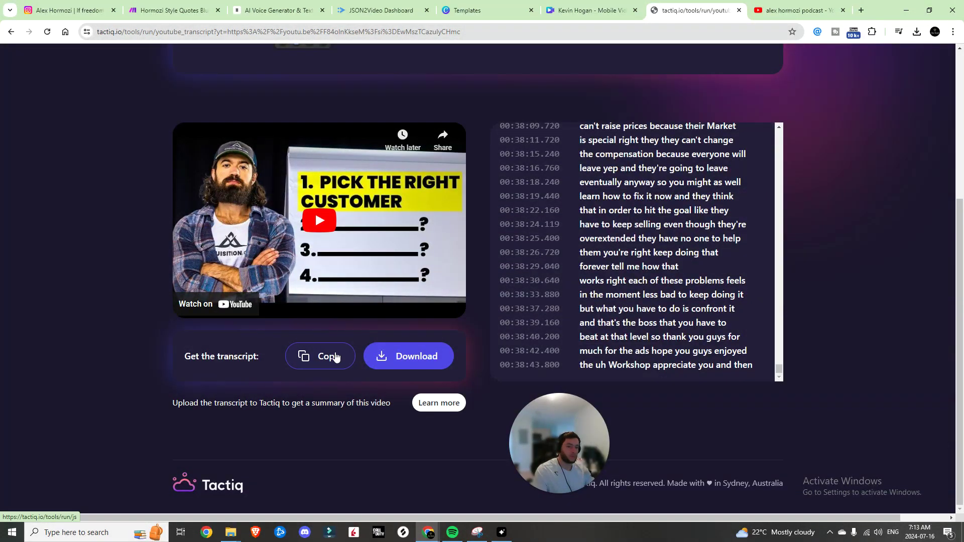
Open ChatGPT and submit "give me the top 10 viral quotes for social media from this youtube transcript:" followed by the copied transcript
click(861, 10)
text(chat)
key(Return)
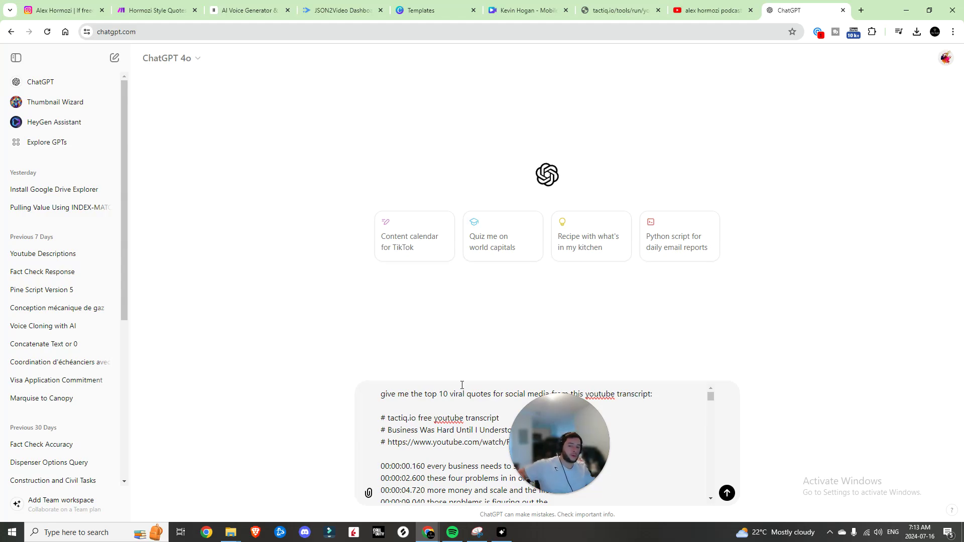
click(538, 439)
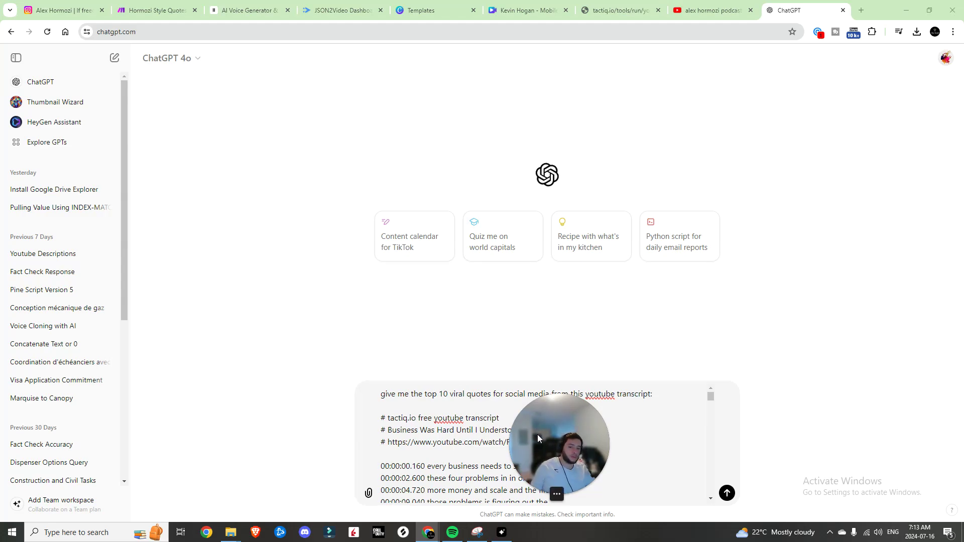
drag(537, 434, 542, 448)
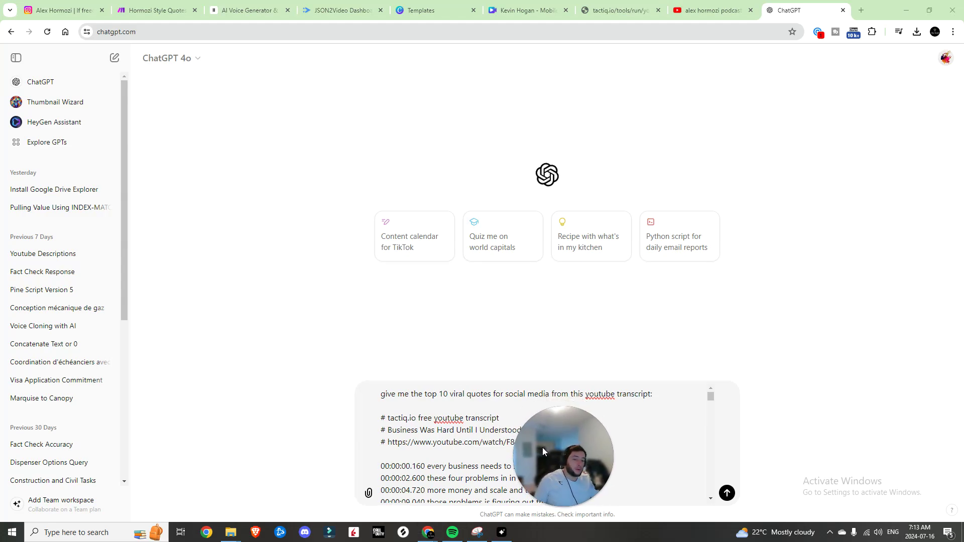
click(727, 493)
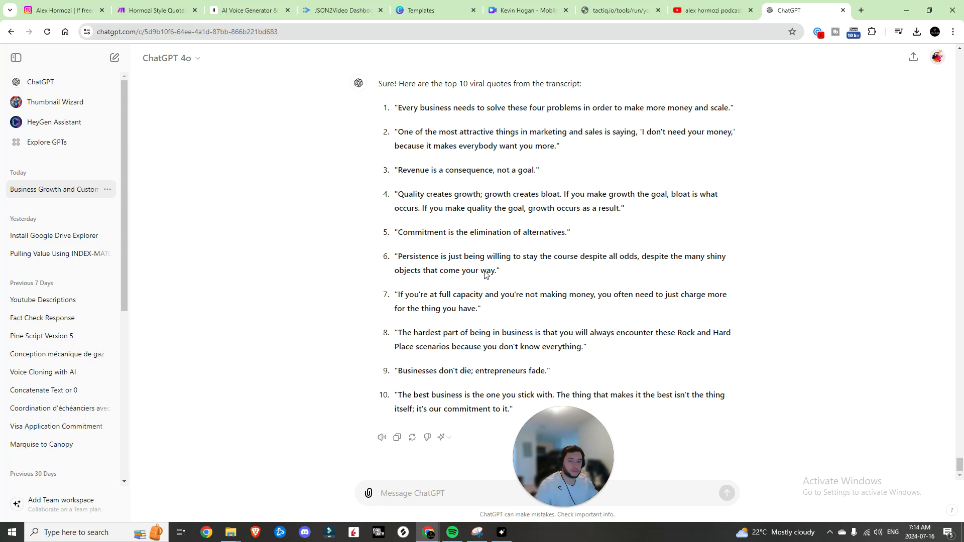
Select all ten quotes in the ChatGPT answer and open the untitled spreadsheet from Google Drive in a new tab
drag(398, 256, 475, 255)
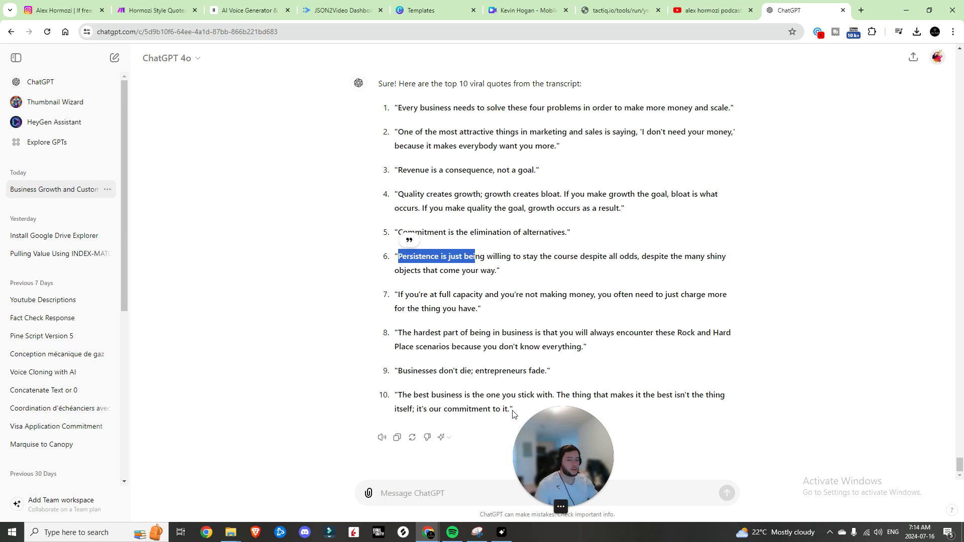
drag(509, 409, 394, 107)
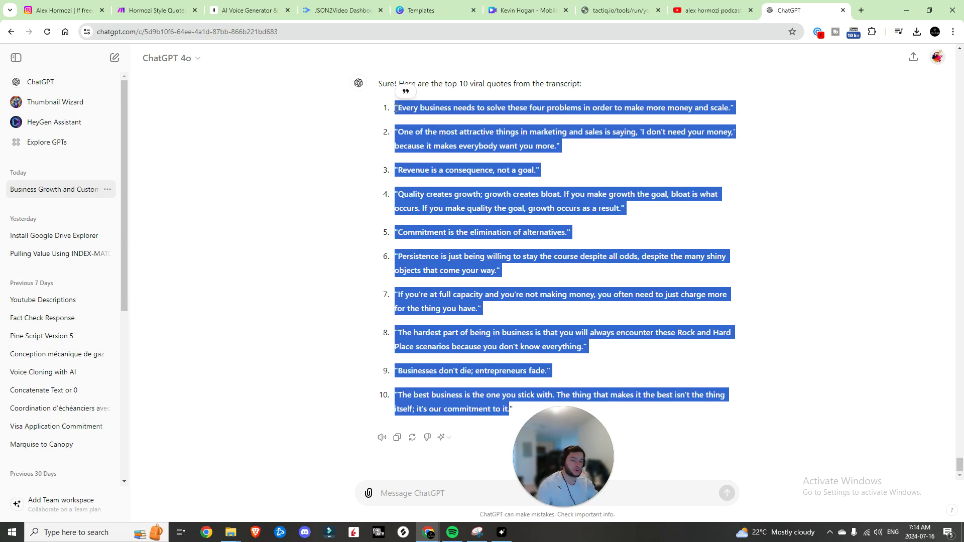
key(ctrl+t)
click(923, 77)
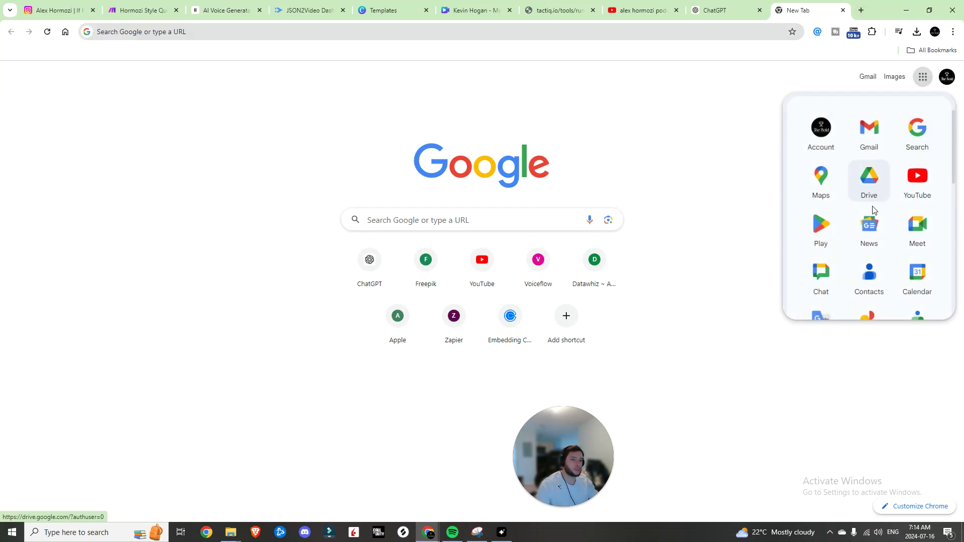
click(870, 190)
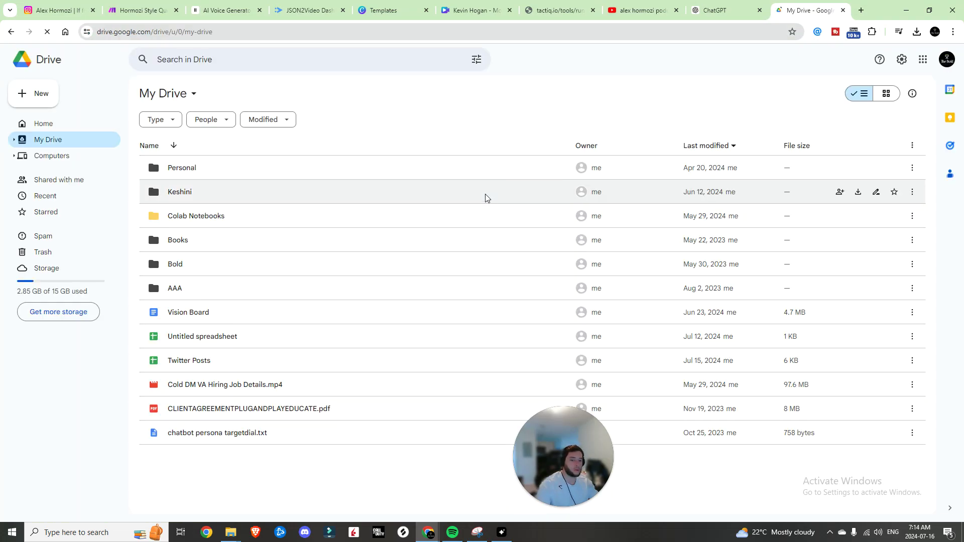
double_click(206, 337)
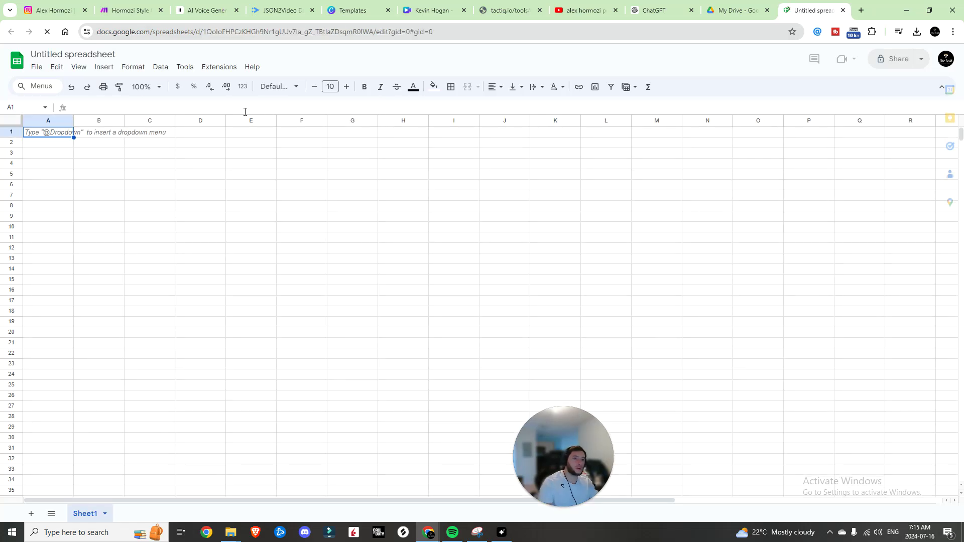
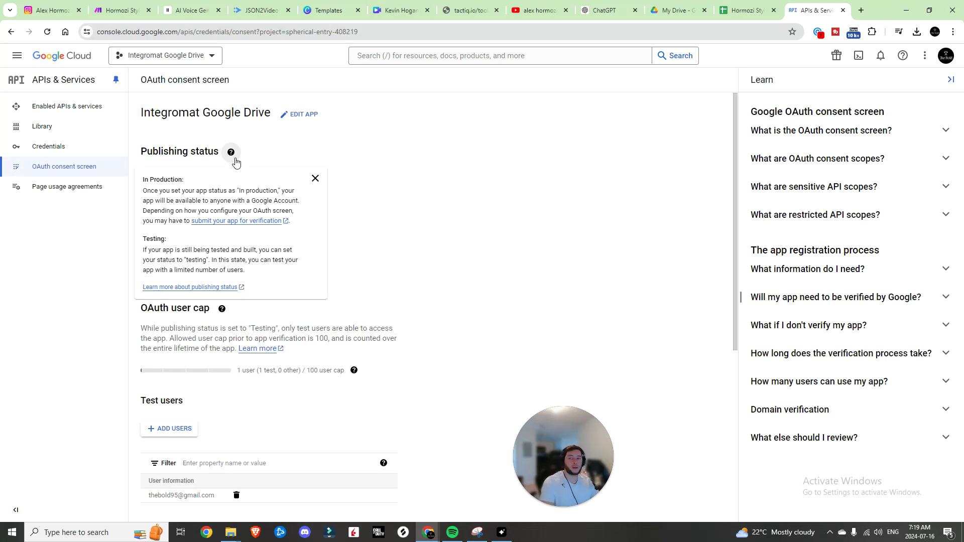
Open the app registration of the Integromat Google Drive consent screen and review the authorized domains integromat.com and make.com
scroll(452, 182, down, 5)
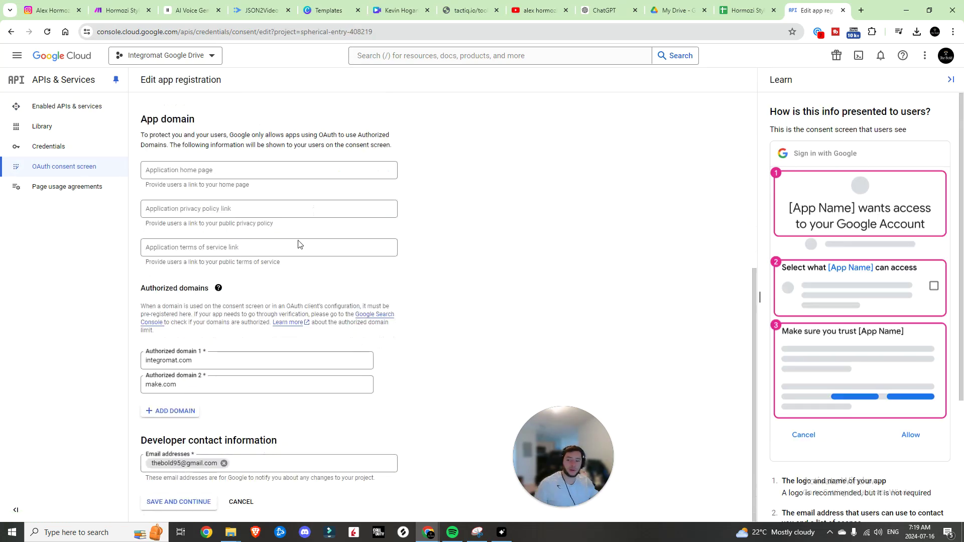
scroll(174, 362, up, 2)
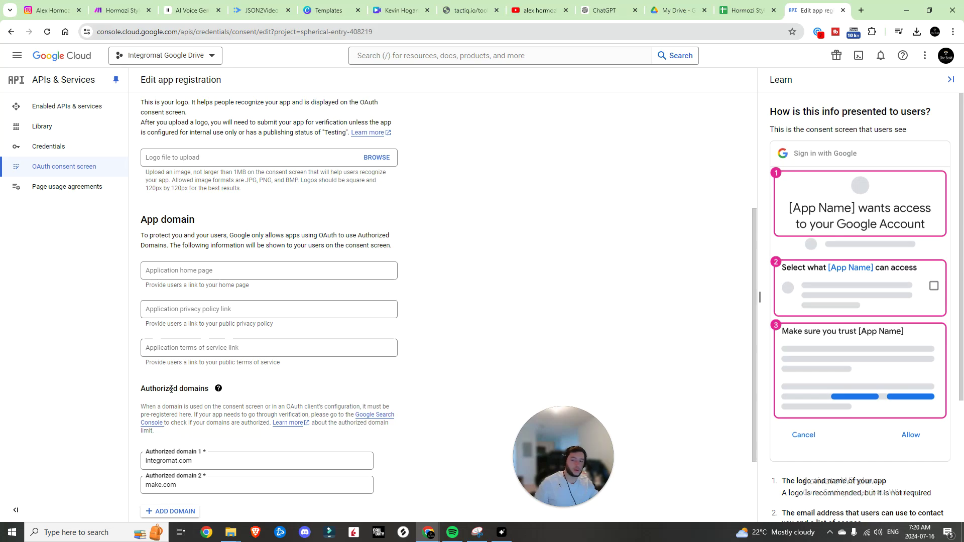
mouse_move(194, 462)
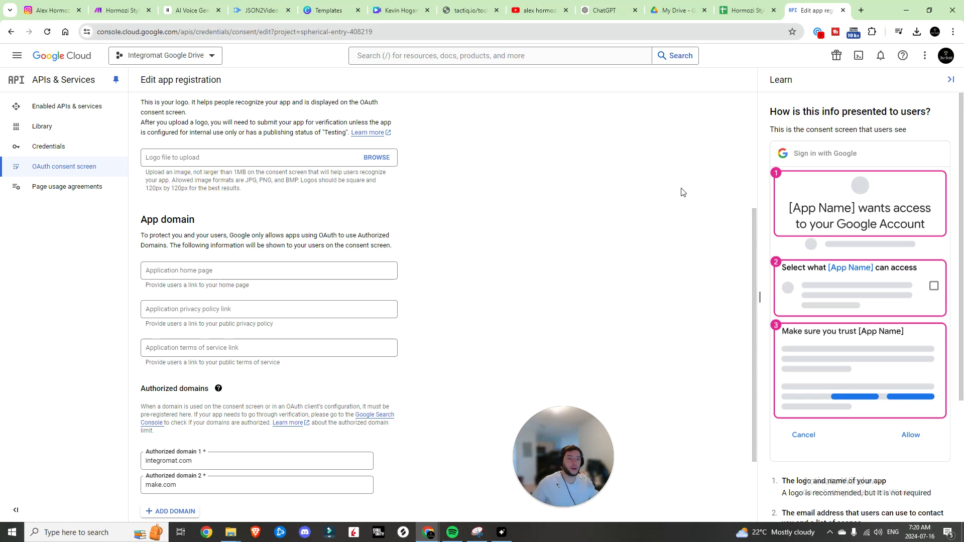
View the project's credentials page and the OAuth client ID option for new credentials without creating any
key(alt+Left)
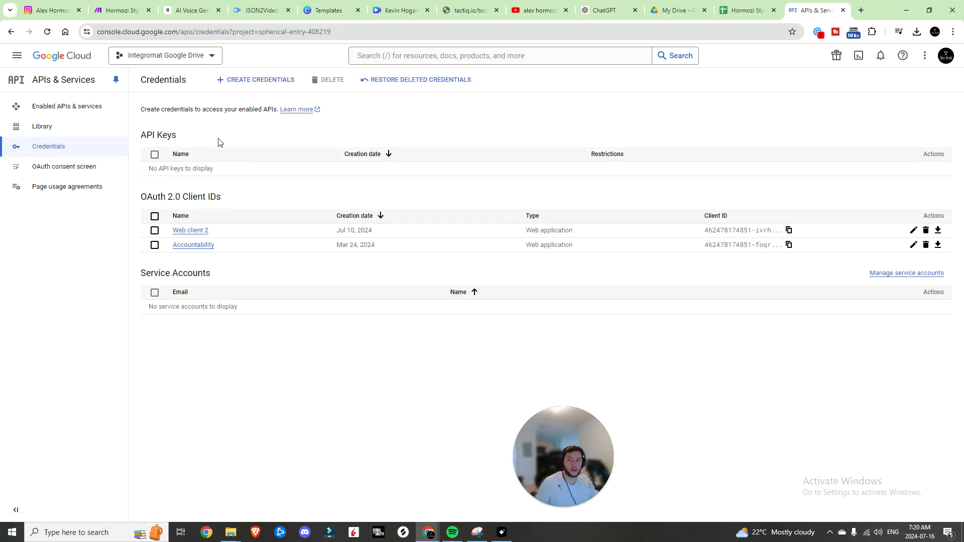
click(265, 79)
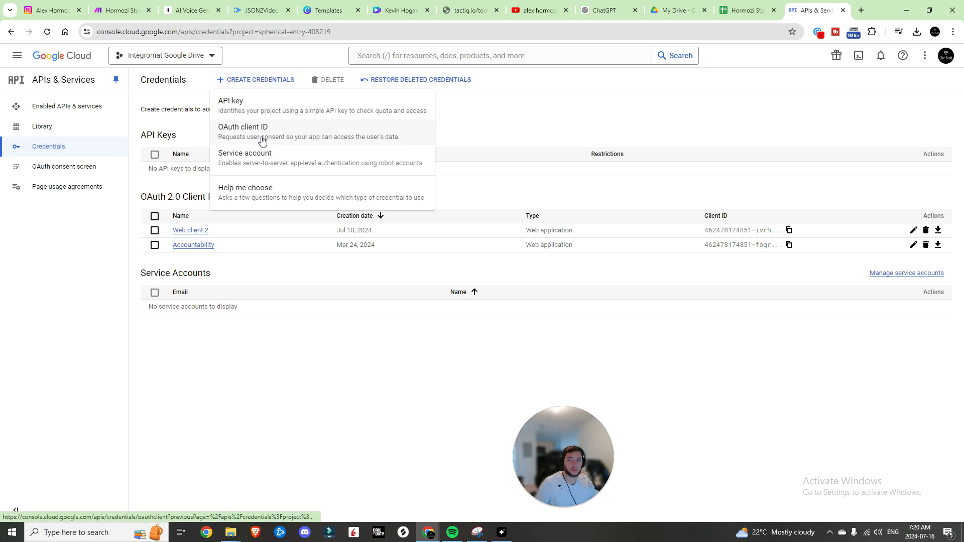
click(520, 154)
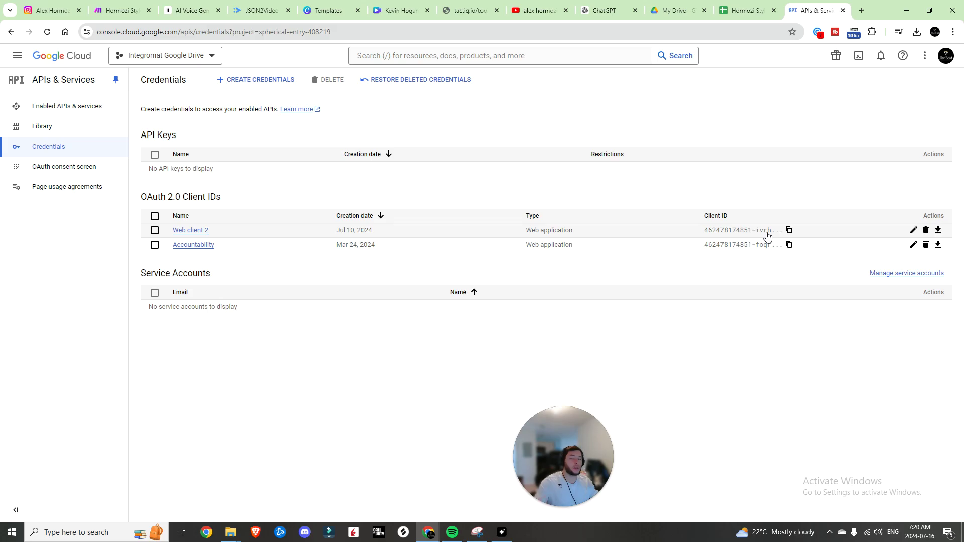
Switch to the Make scenario, discard the new Google connection form and keep the existing connection in the Google Sheets module
key(ctrl+2)
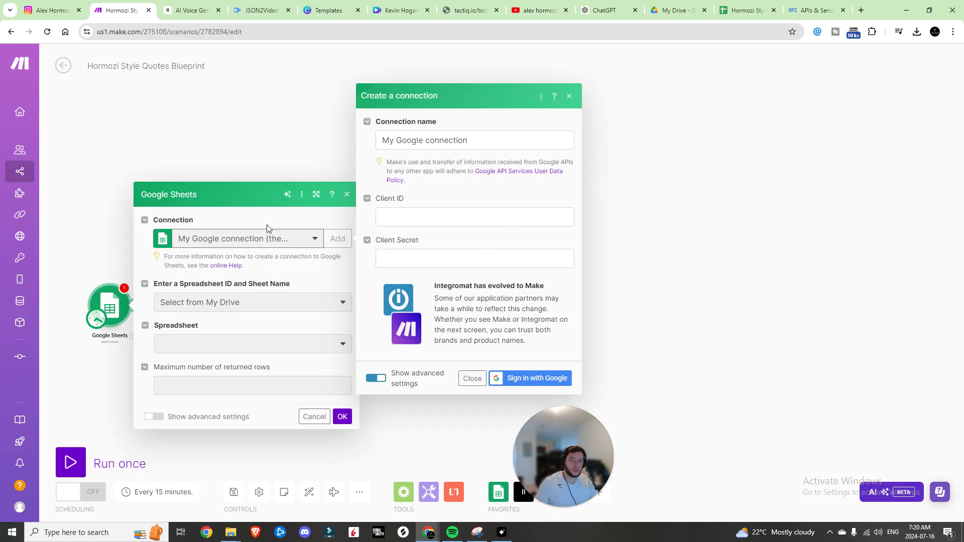
click(569, 95)
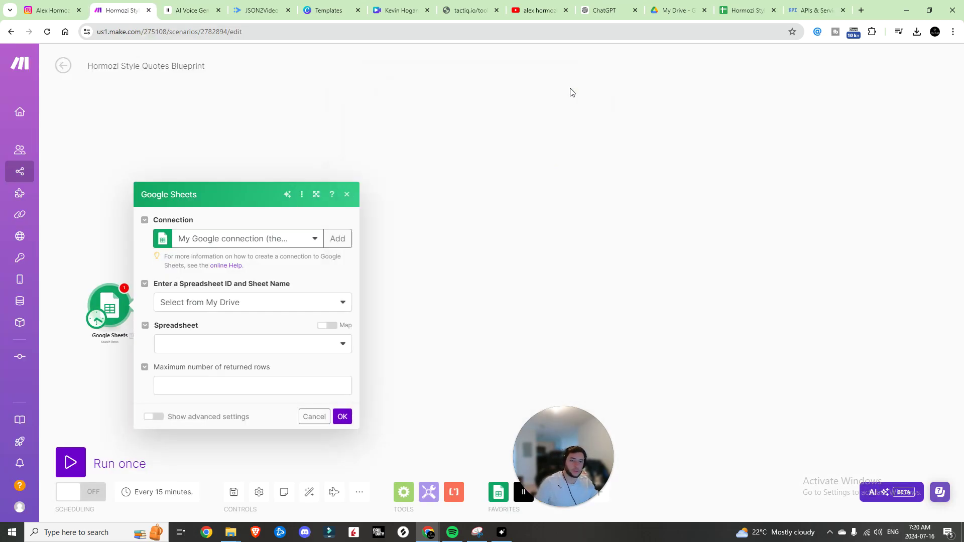
click(299, 250)
click(268, 288)
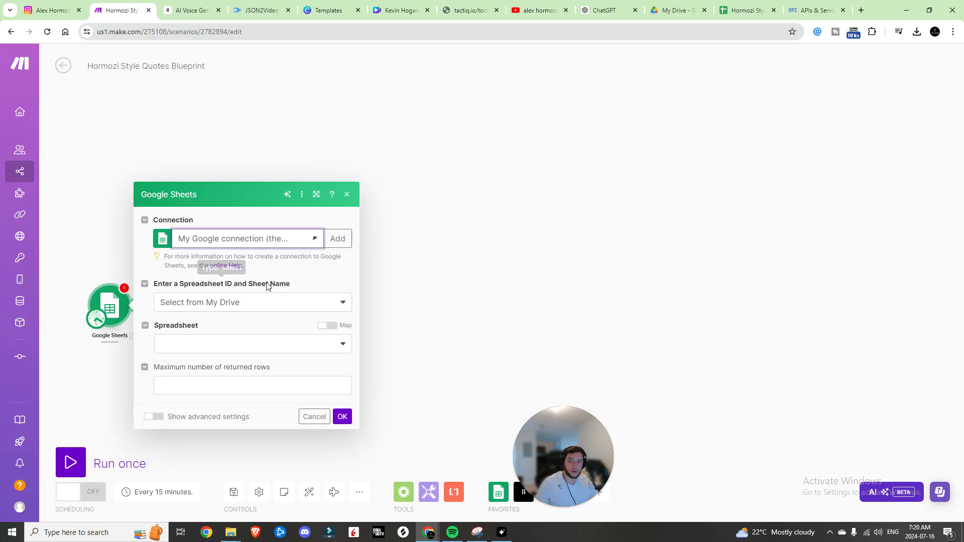
Set the Google Sheets module to the Hormozi Style Quotes spreadsheet, Sheet1, with column range A-Z
click(271, 346)
text(hor)
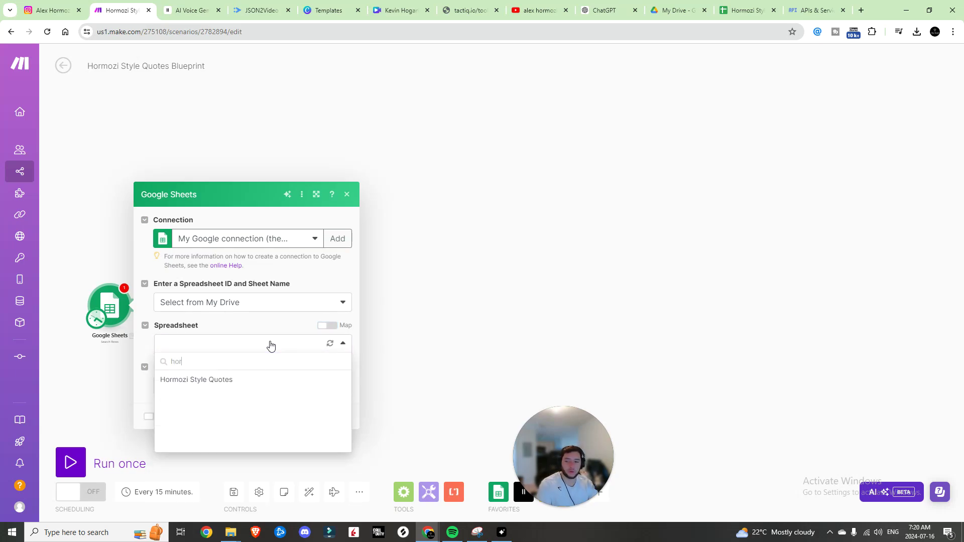
click(242, 381)
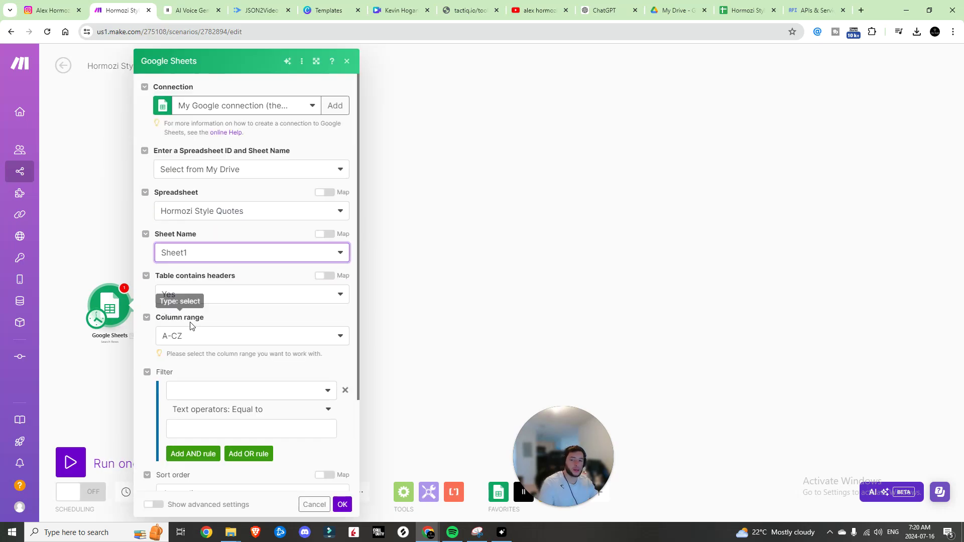
click(195, 335)
click(202, 371)
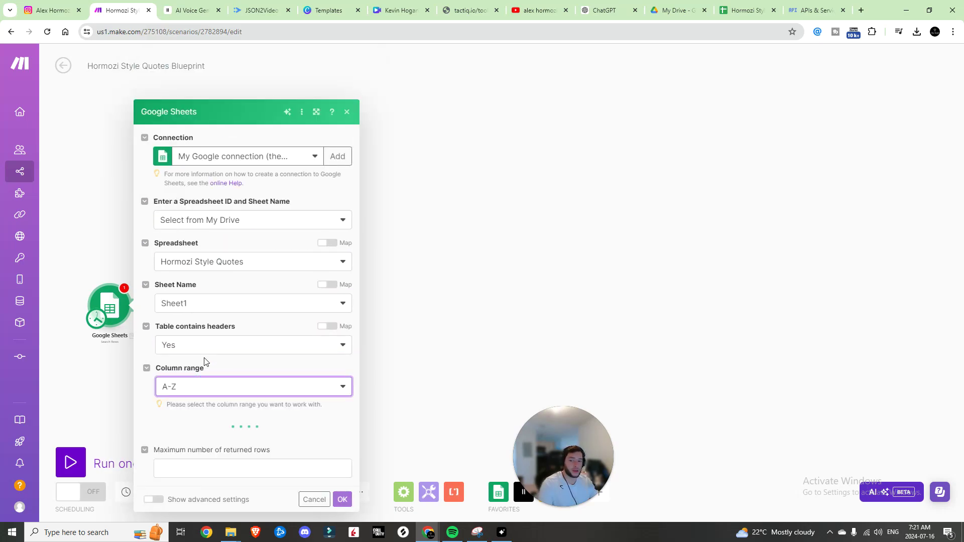
Filter the Google Sheets search to rows where Status (C) is equal to Not Posted
click(231, 283)
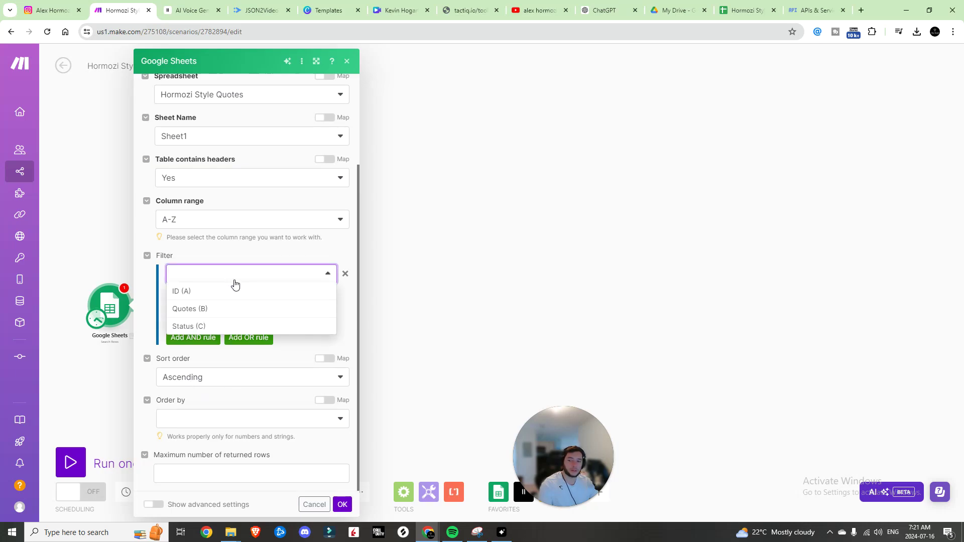
click(201, 324)
click(255, 297)
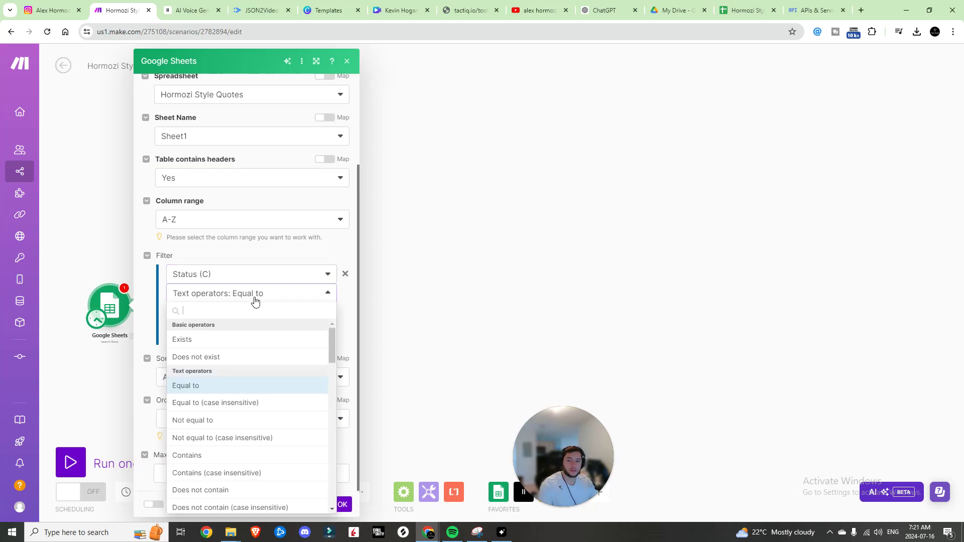
click(242, 292)
click(247, 311)
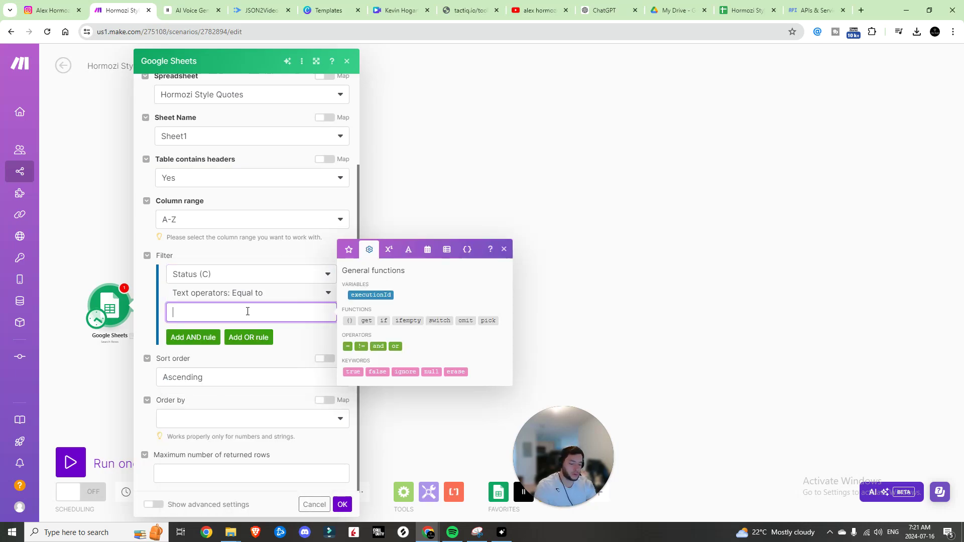
text(Not Posted)
key(Tab)
Order the search results by ID (A) as a Number, limit them to 1 returned row, and confirm the module
click(185, 419)
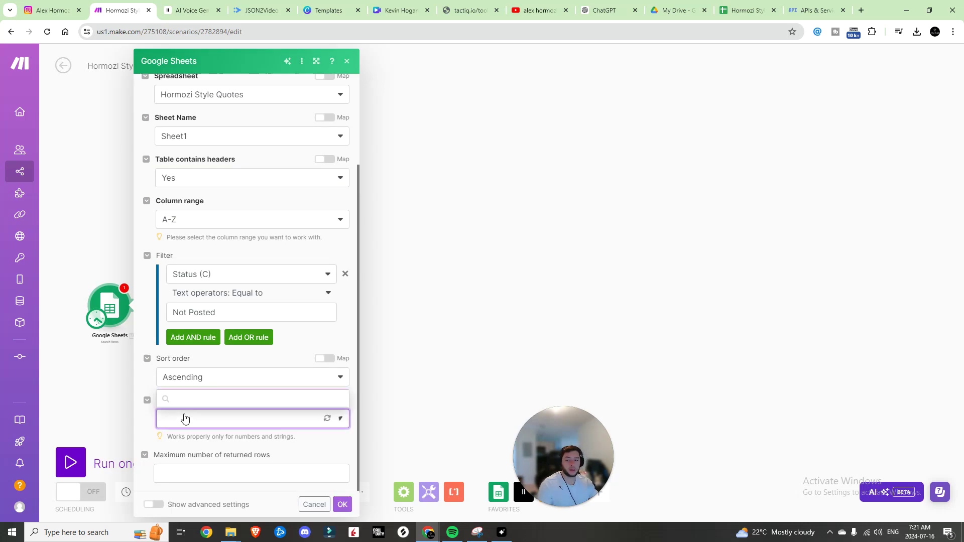
click(191, 402)
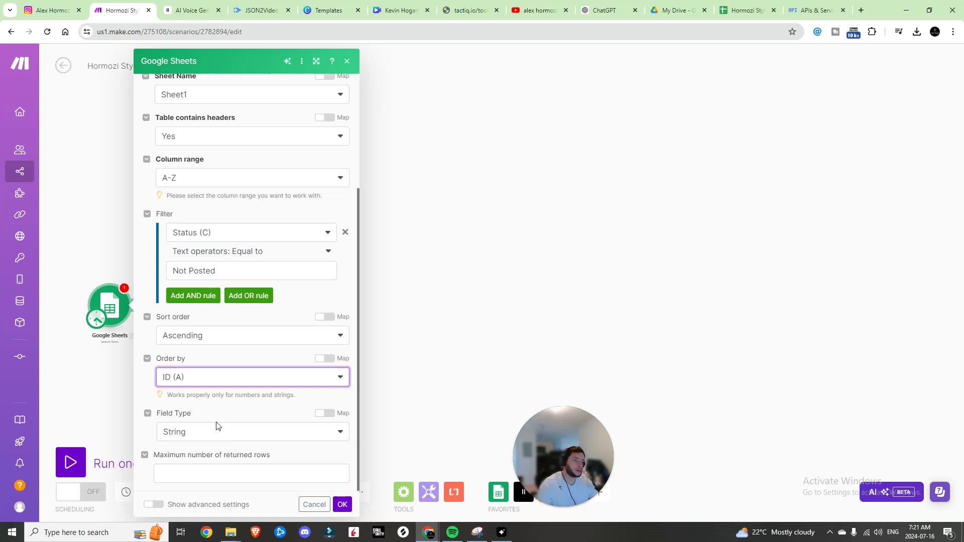
click(217, 432)
click(201, 466)
click(206, 473)
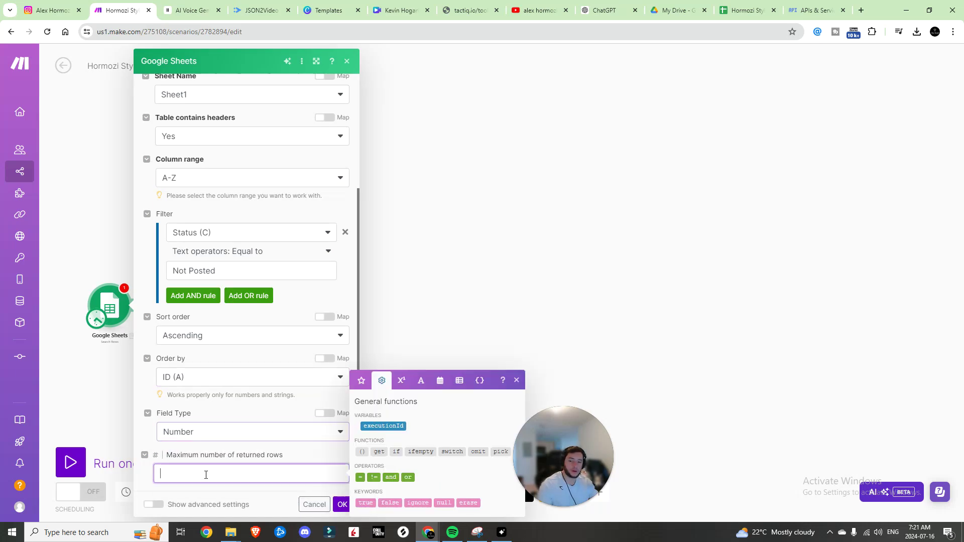
text(1)
click(210, 455)
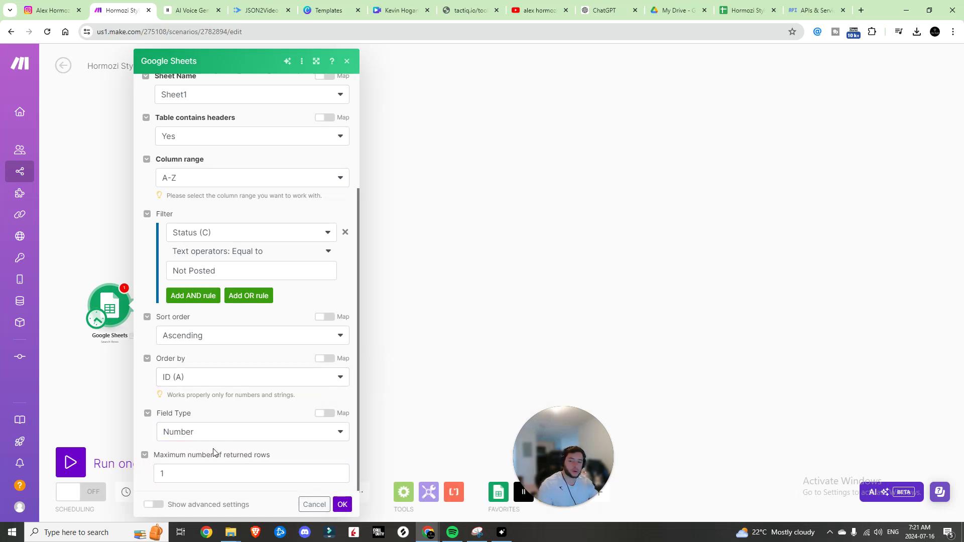
click(342, 504)
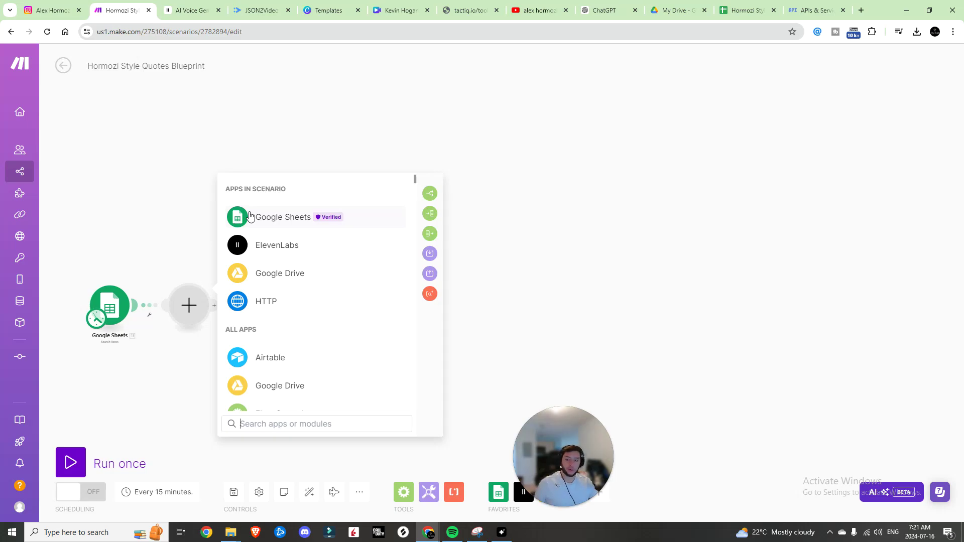
Add a Google Sheets Update a Row module after the search and point it to Sheet1 of Hormozi Style Quotes
click(249, 215)
scroll(296, 308, down, 3)
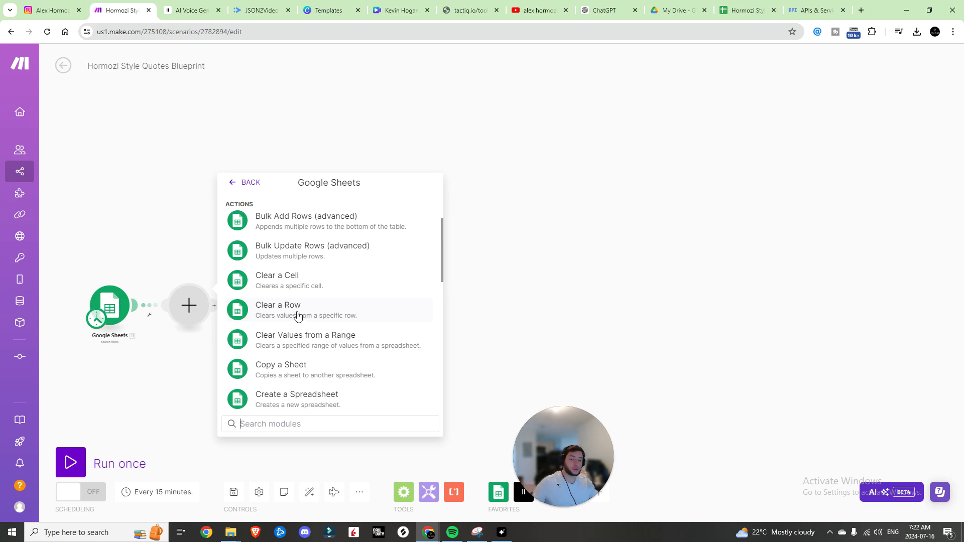
scroll(299, 313, down, 4)
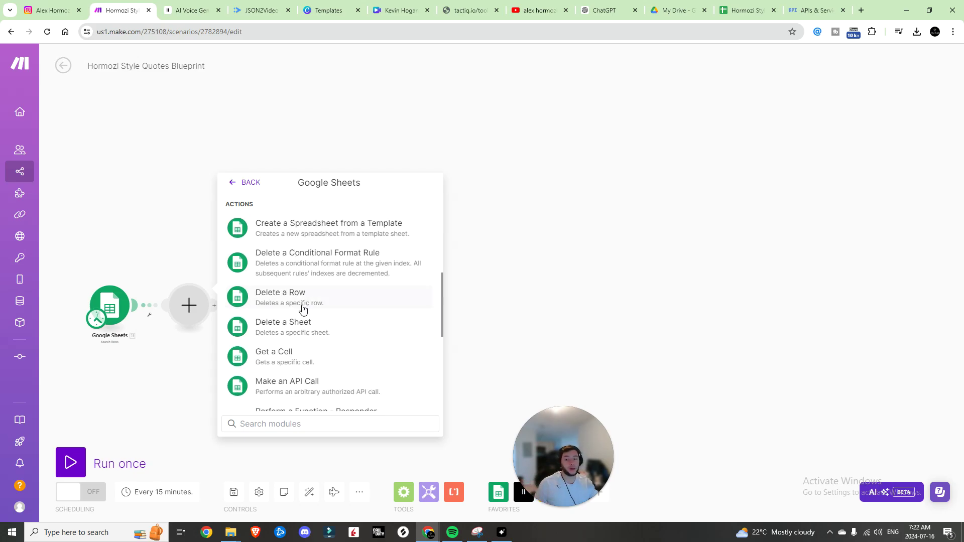
scroll(298, 305, down, 2)
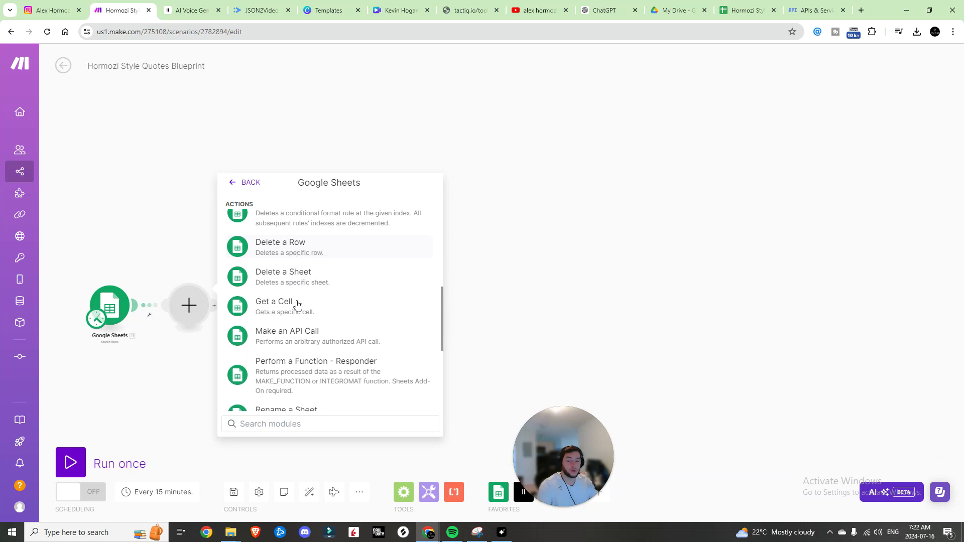
text(upd)
click(292, 274)
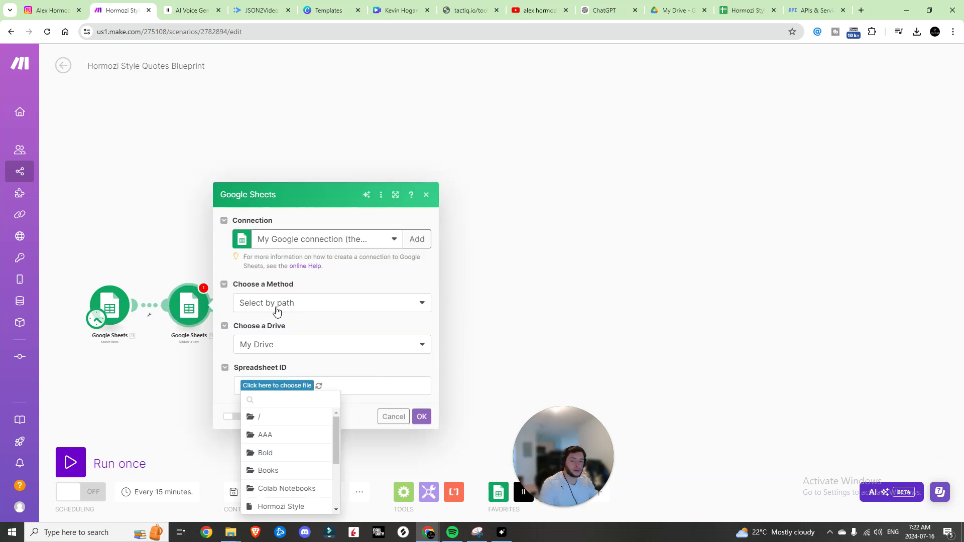
click(290, 415)
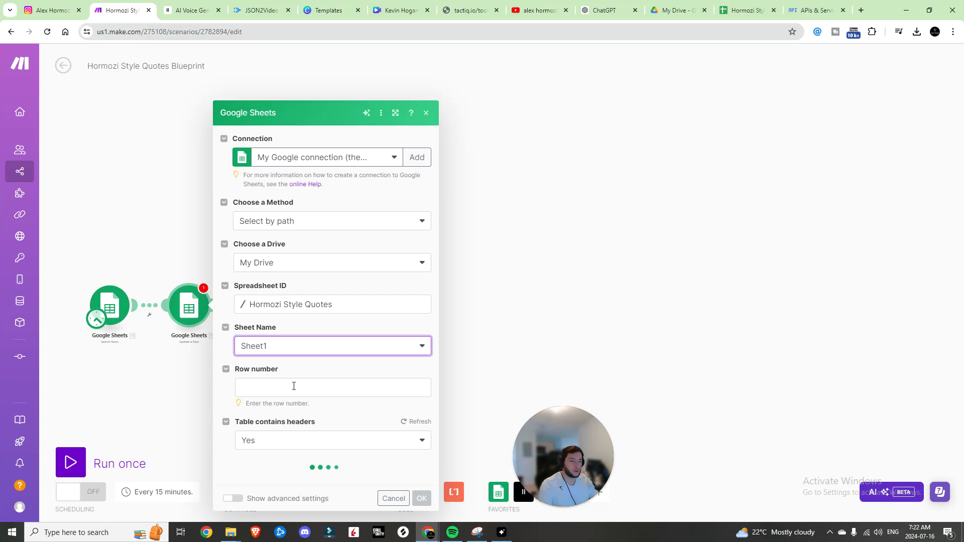
Map the row number from Search Rows, set Status (C) to Posted, and save the scenario
click(294, 386)
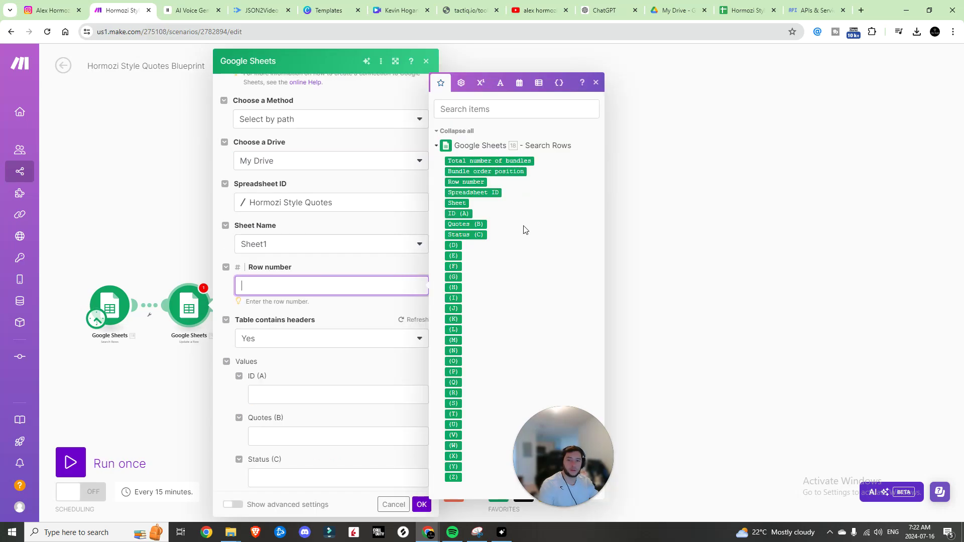
click(477, 182)
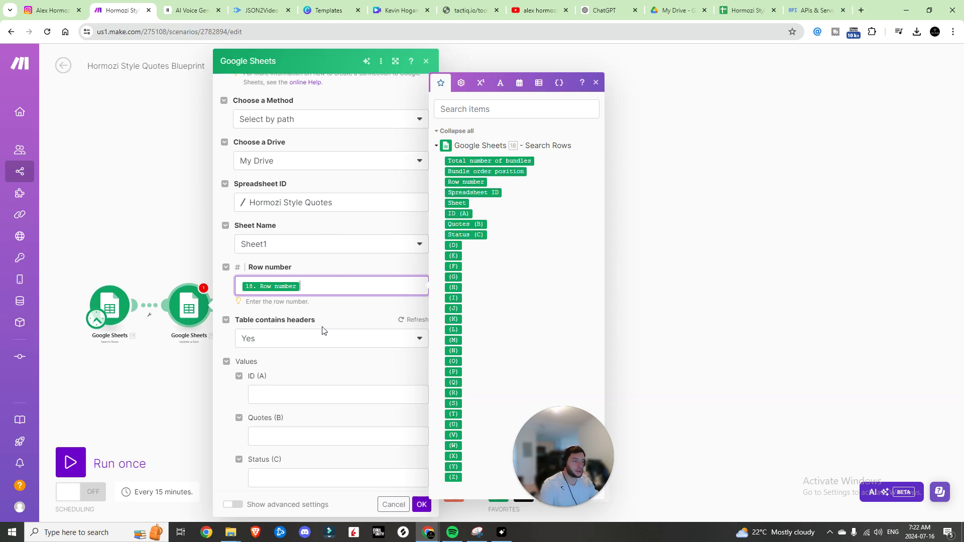
scroll(323, 330, down, 2)
click(287, 373)
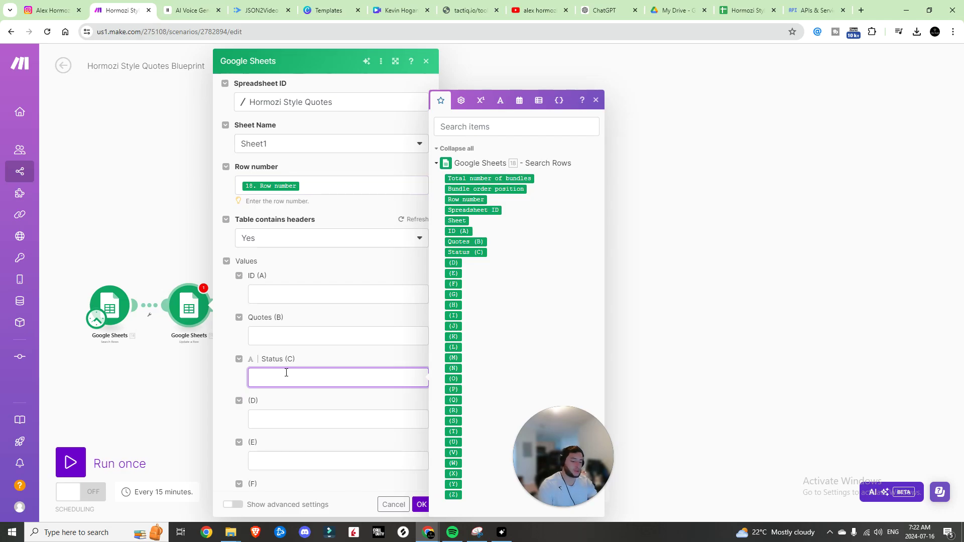
click(421, 505)
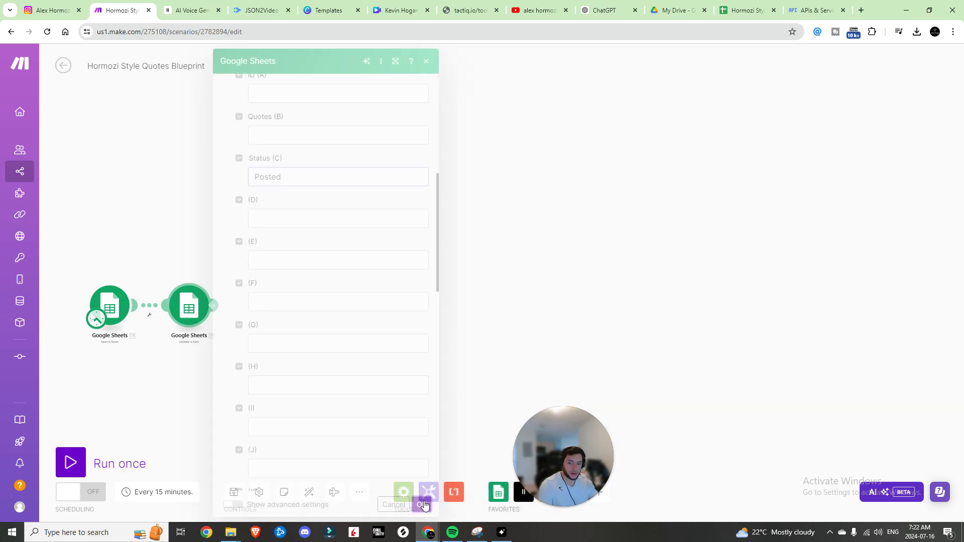
key(ctrl+s)
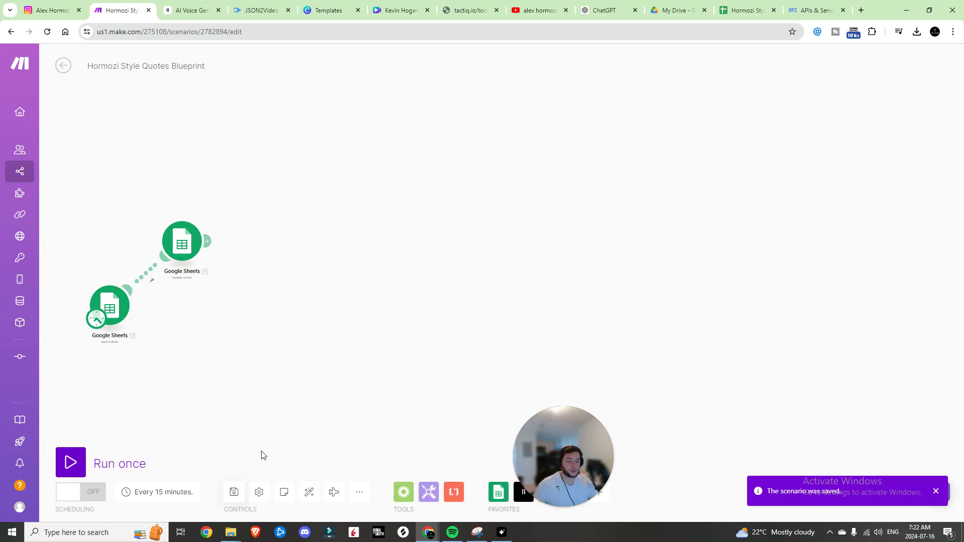
Add an ElevenLabs Create a Speech Synthesis module after the Update a Row module
click(208, 242)
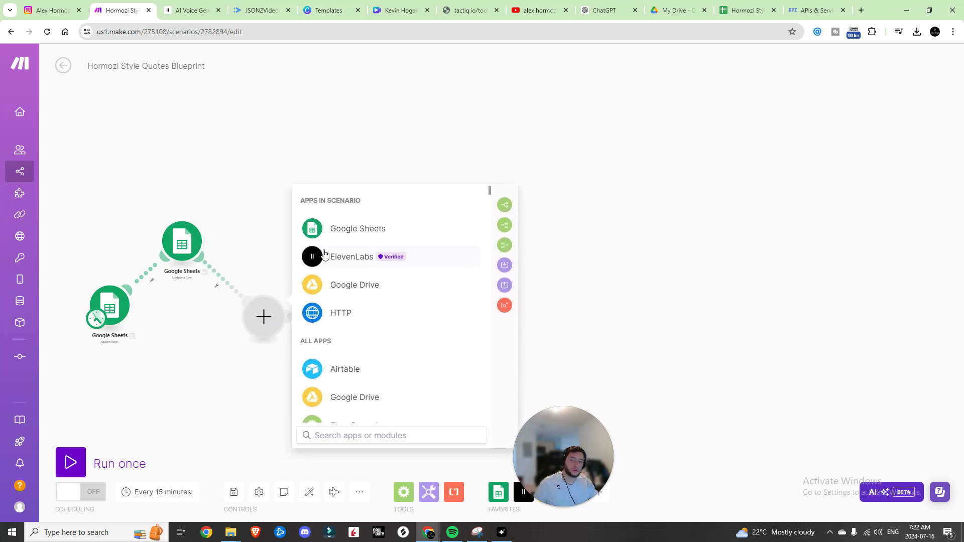
click(325, 255)
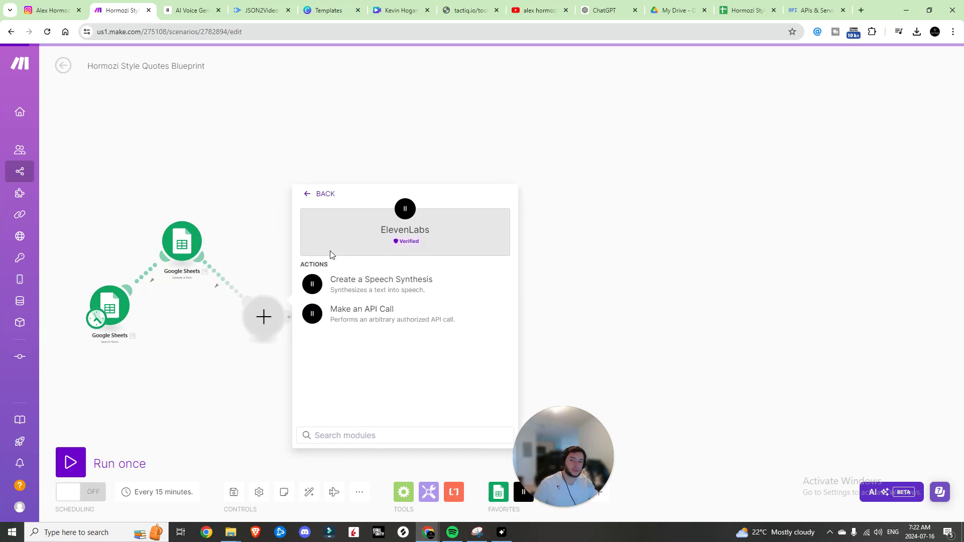
click(350, 285)
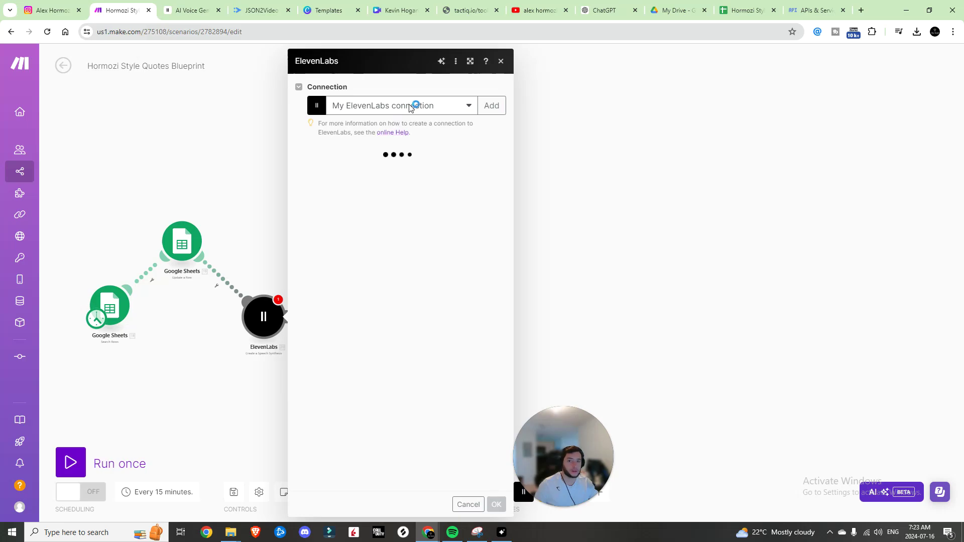
click(463, 107)
click(489, 105)
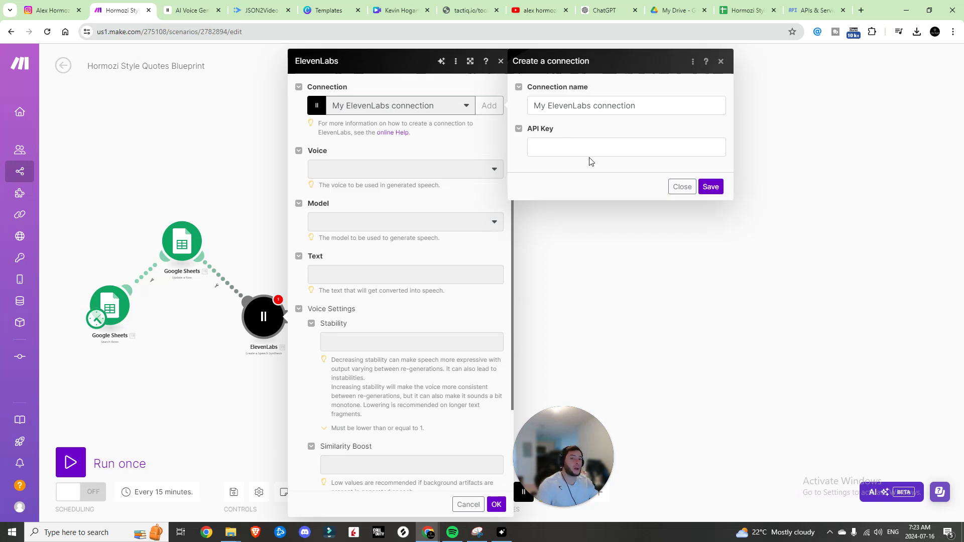
key(Escape)
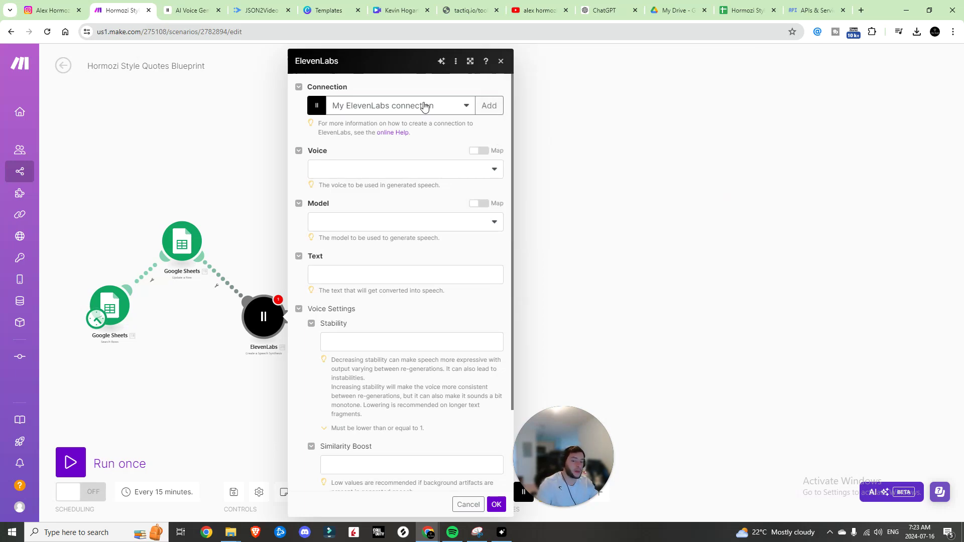
Set the speech synthesis voice to the cloned "Take 2" voice and the model to Eleven Multilingual v2 (eleven_multilingual_v2)
click(340, 171)
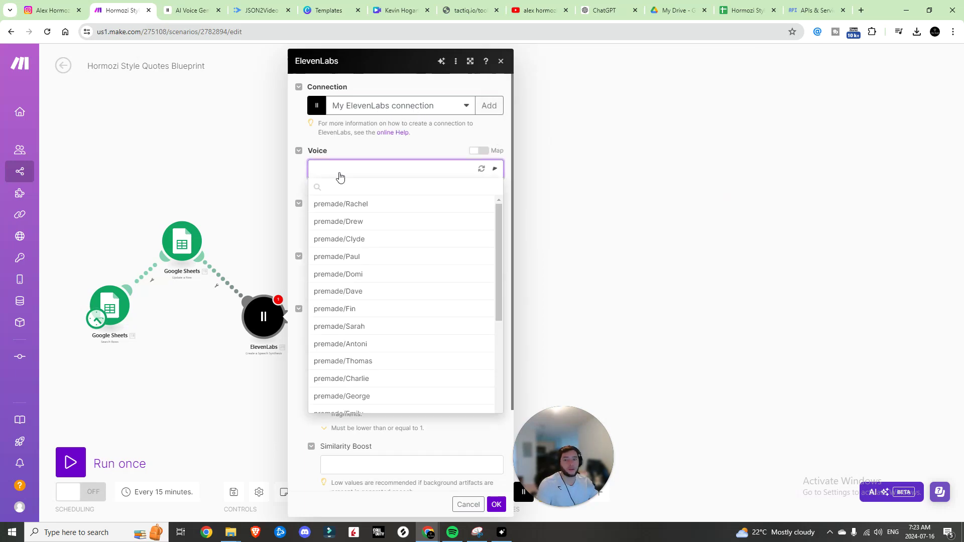
scroll(413, 207, down, 1)
scroll(413, 207, down, 5)
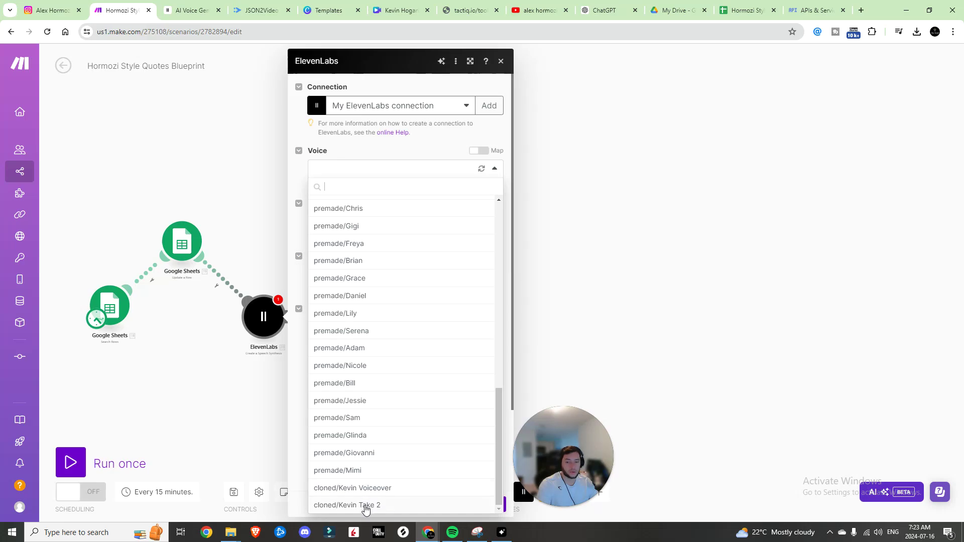
click(360, 507)
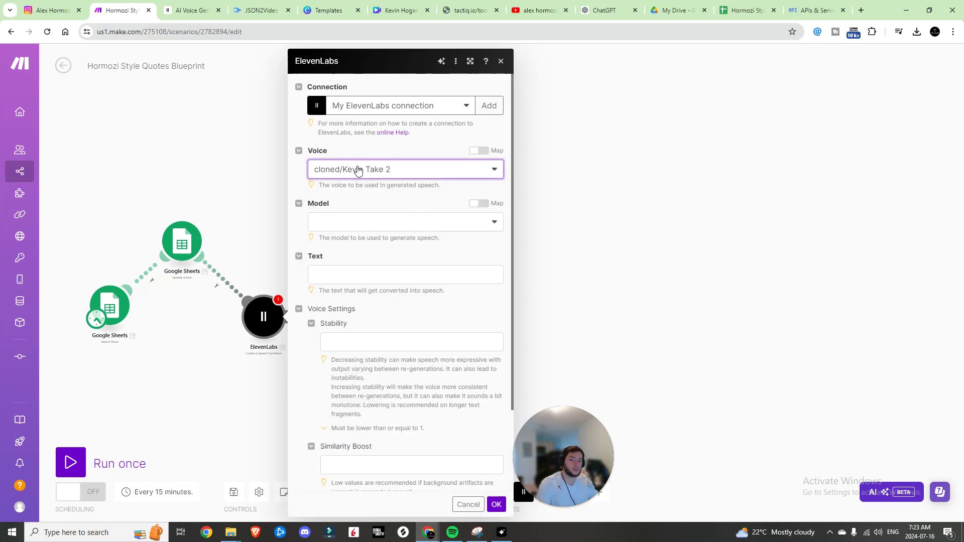
click(404, 223)
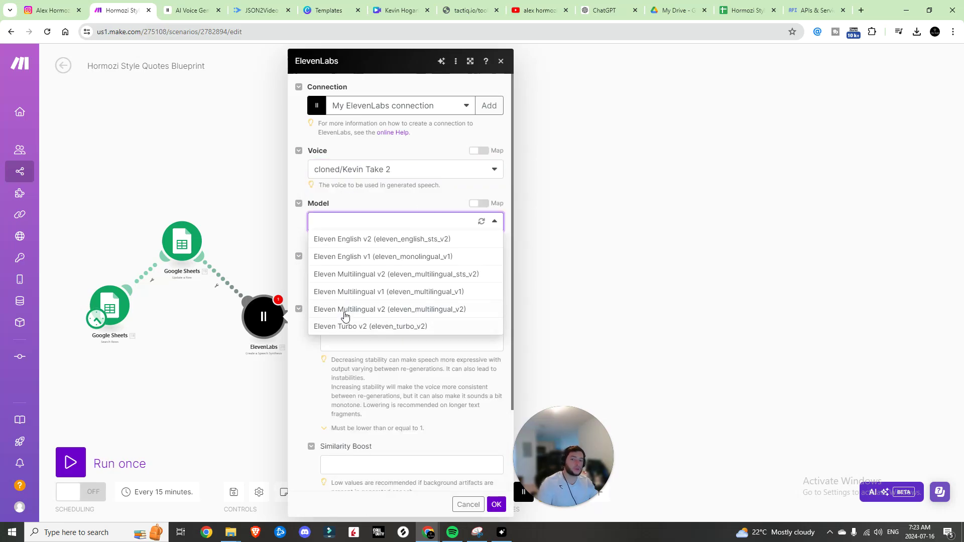
click(401, 310)
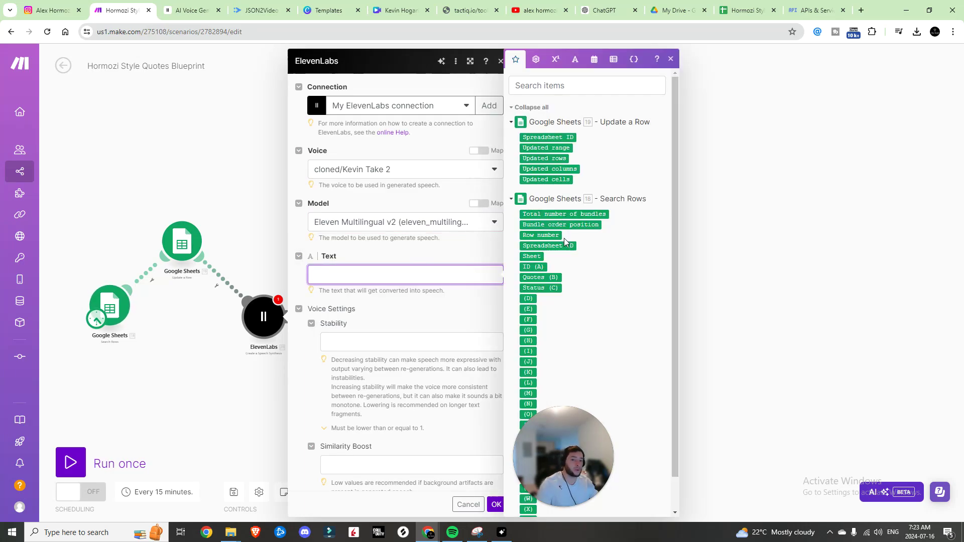
Map Quotes (B) from Search Rows as the text to convert into speech, confirm the module and save the scenario
scroll(547, 238, down, 1)
click(546, 240)
scroll(372, 330, down, 2)
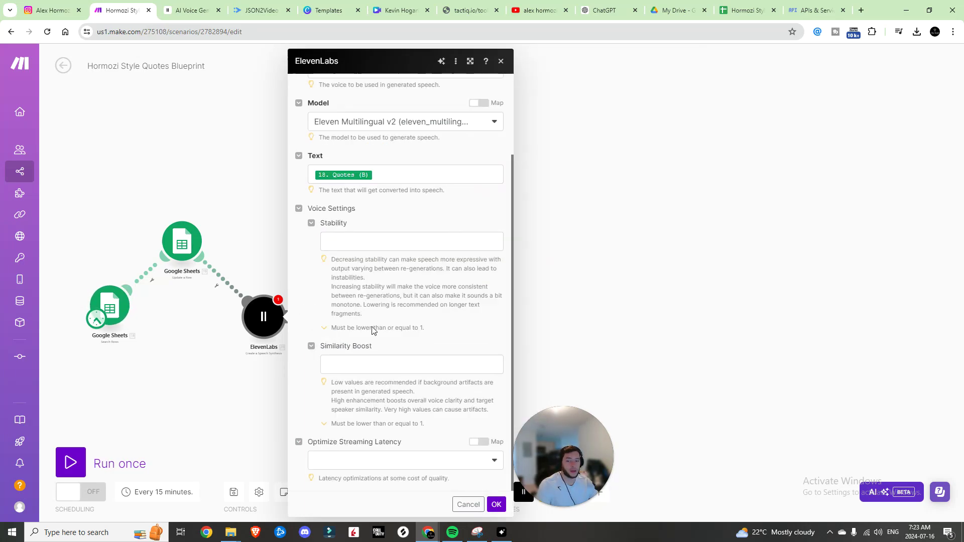
click(497, 505)
click(234, 492)
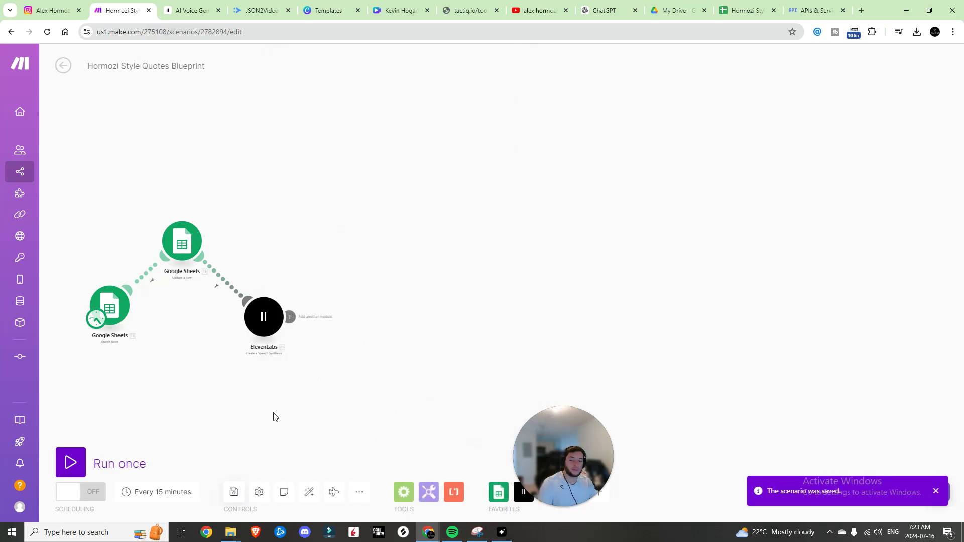
Add a Google Drive Create a Folder module after ElevenLabs and set the new folder location to /AAA/Trash
drag(290, 317, 341, 240)
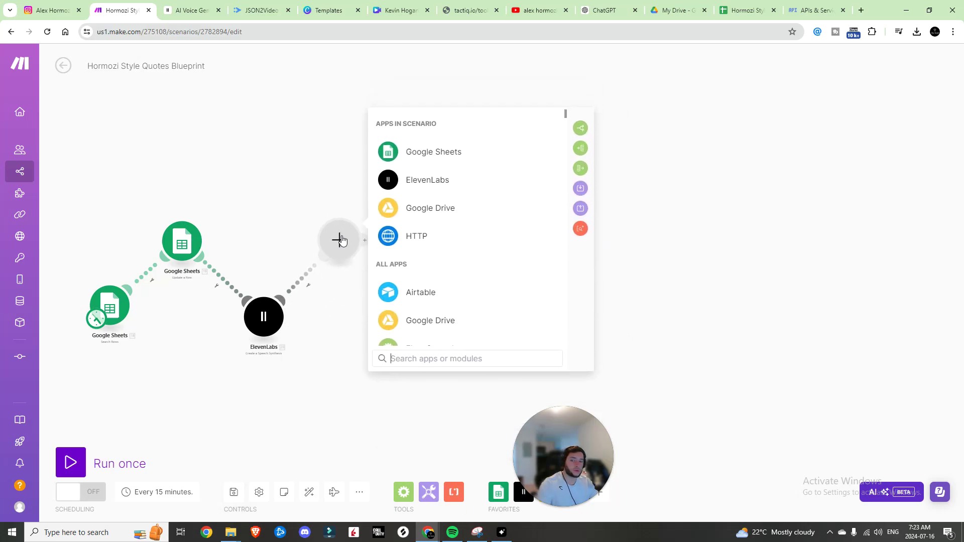
click(430, 211)
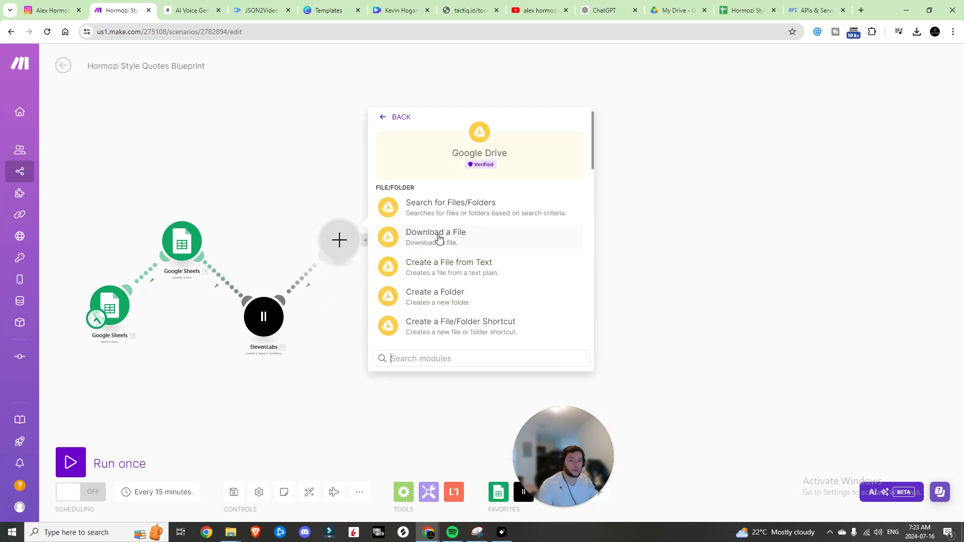
click(444, 262)
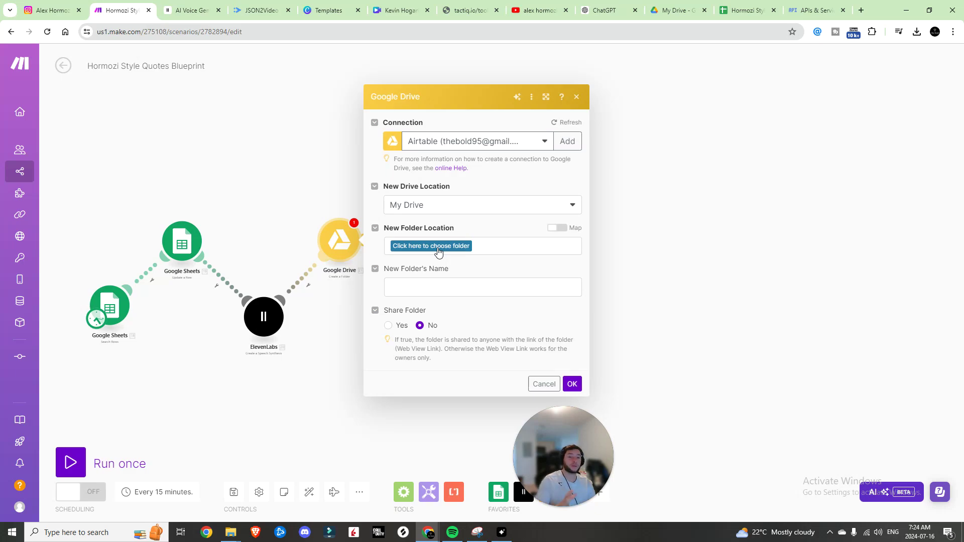
click(438, 252)
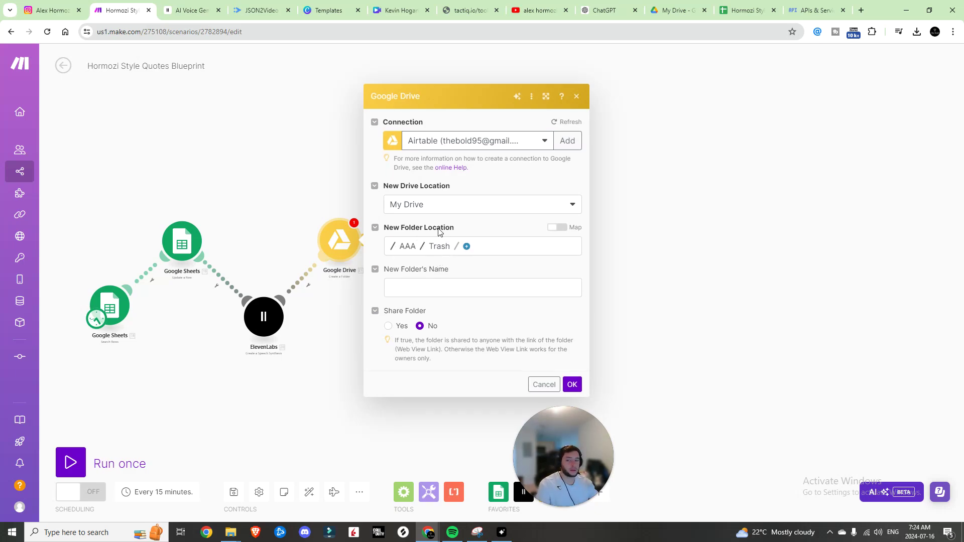
Map the ElevenLabs File Name as the new folder's name, share the folder with role Reader and type Anyone, and confirm the module
click(465, 284)
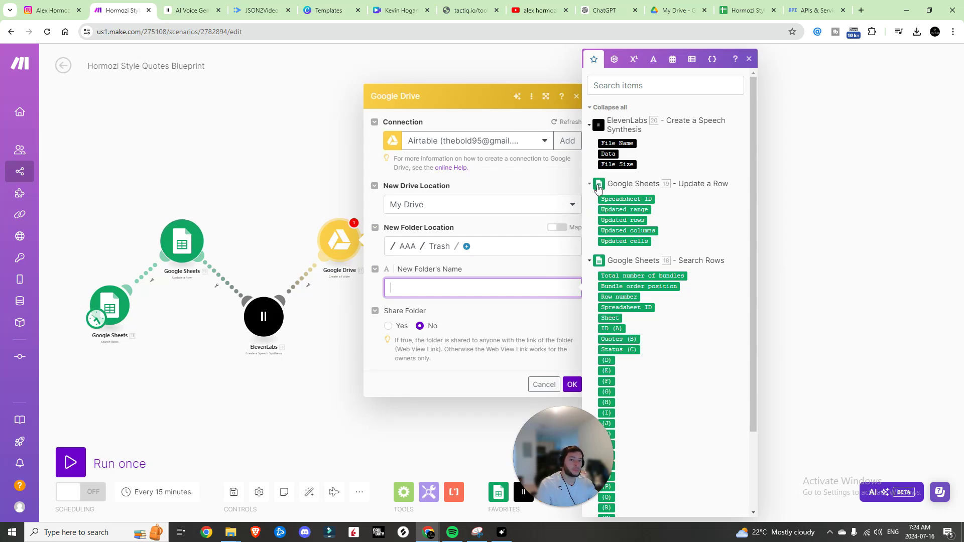
click(618, 144)
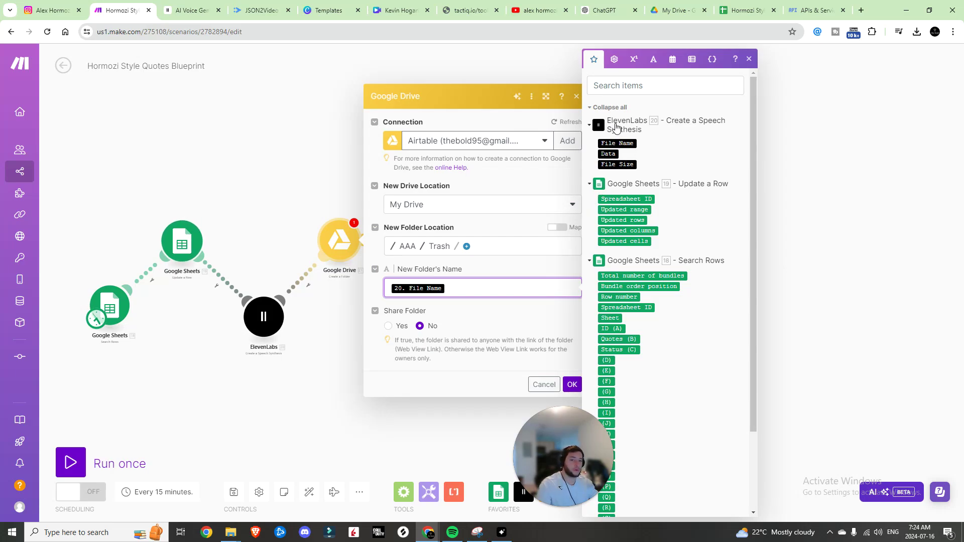
click(390, 326)
click(389, 323)
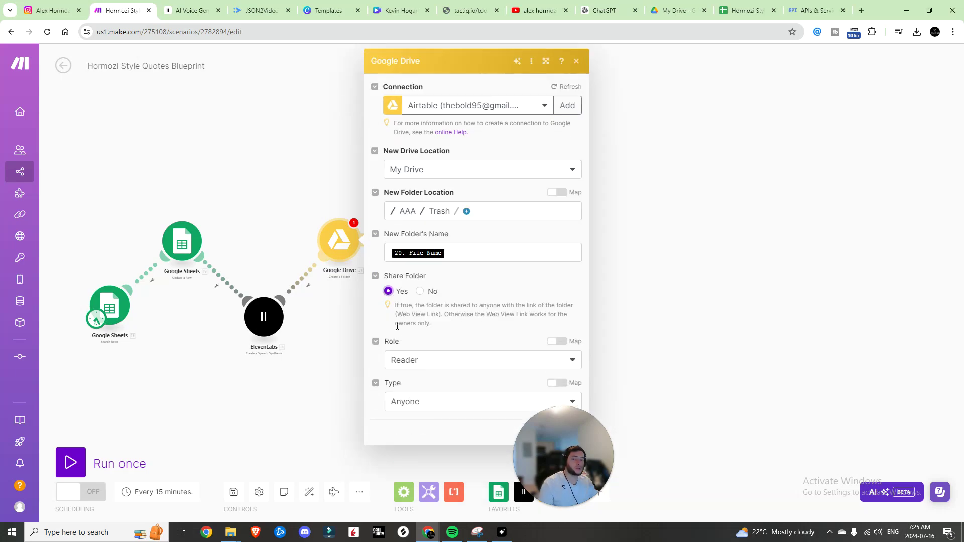
click(432, 403)
click(420, 382)
click(418, 360)
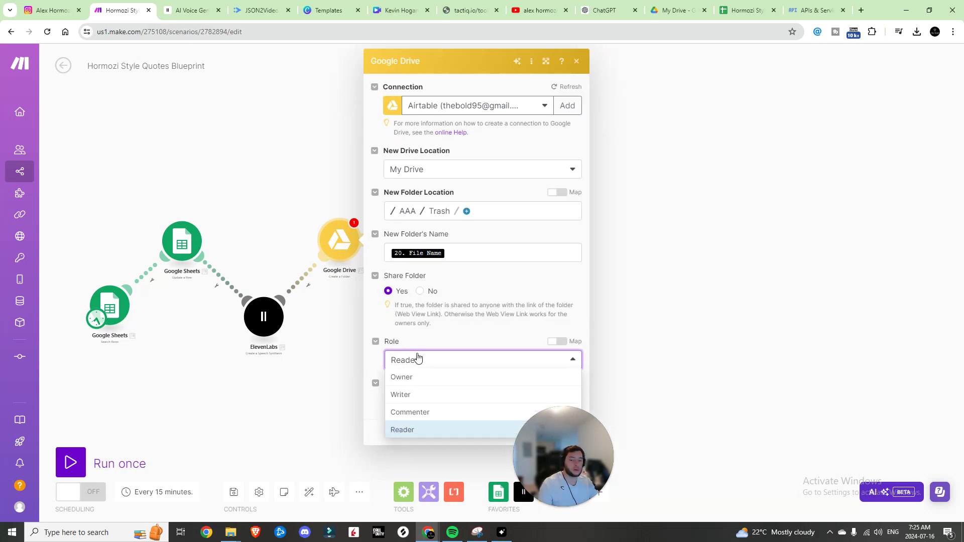
click(418, 360)
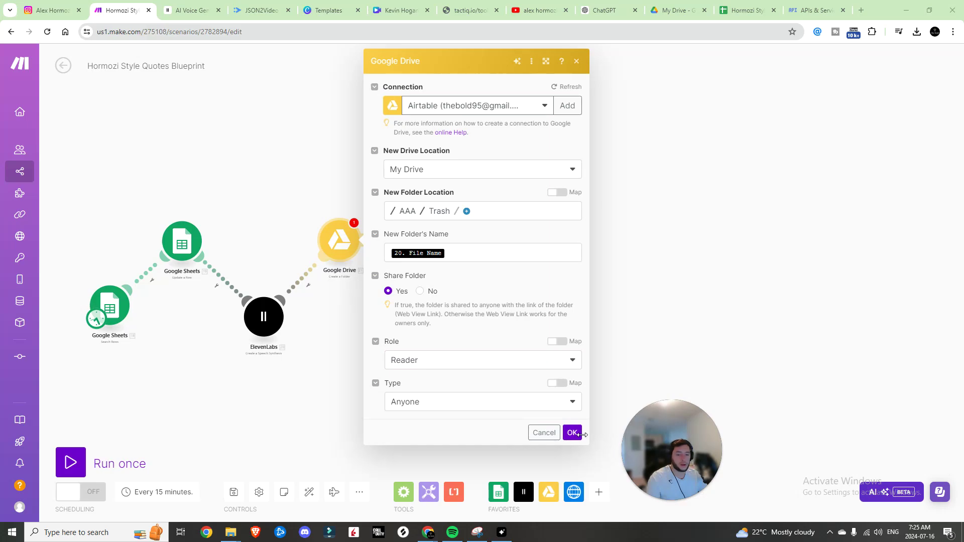
Add a Google Drive Upload a File module that uploads the ElevenLabs speech file to the Folder ID mapped from Create a Folder
click(369, 244)
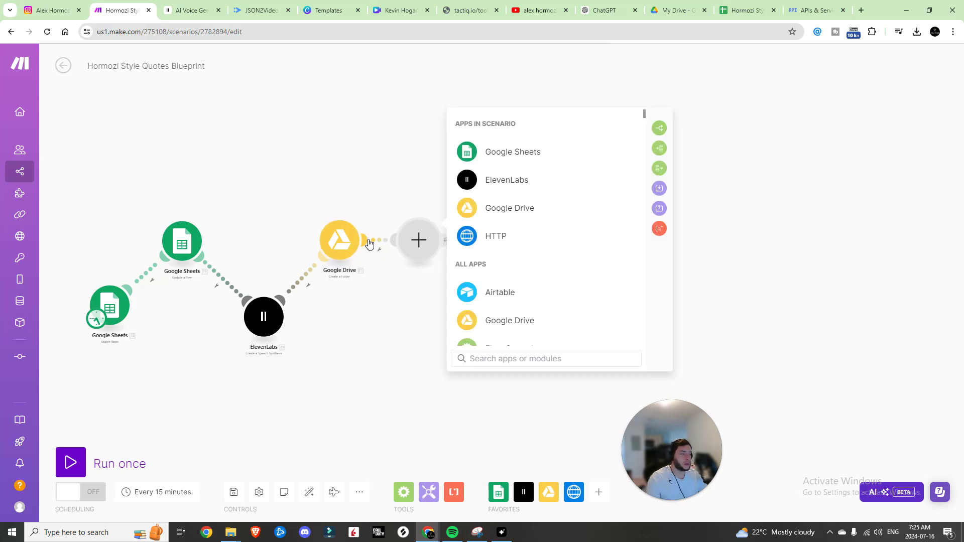
click(495, 208)
click(529, 314)
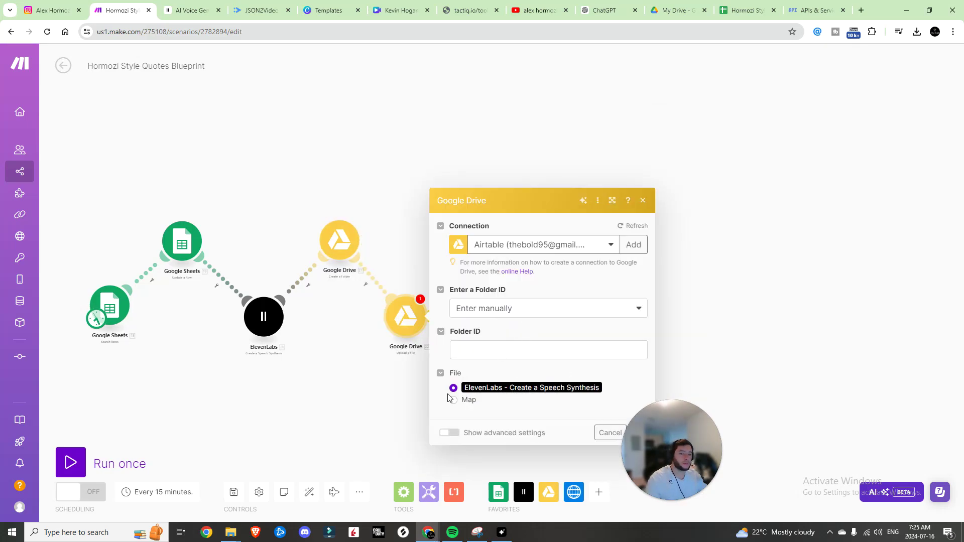
click(532, 347)
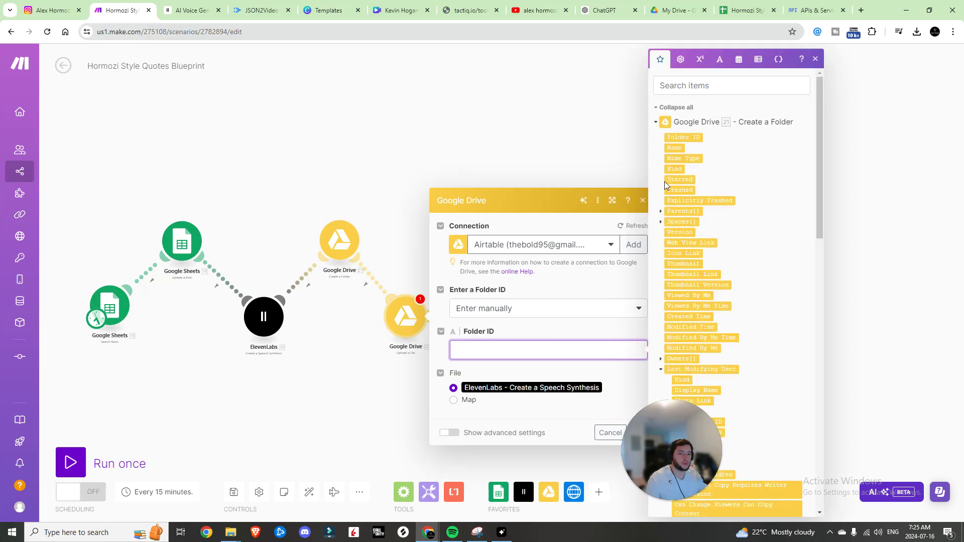
click(684, 138)
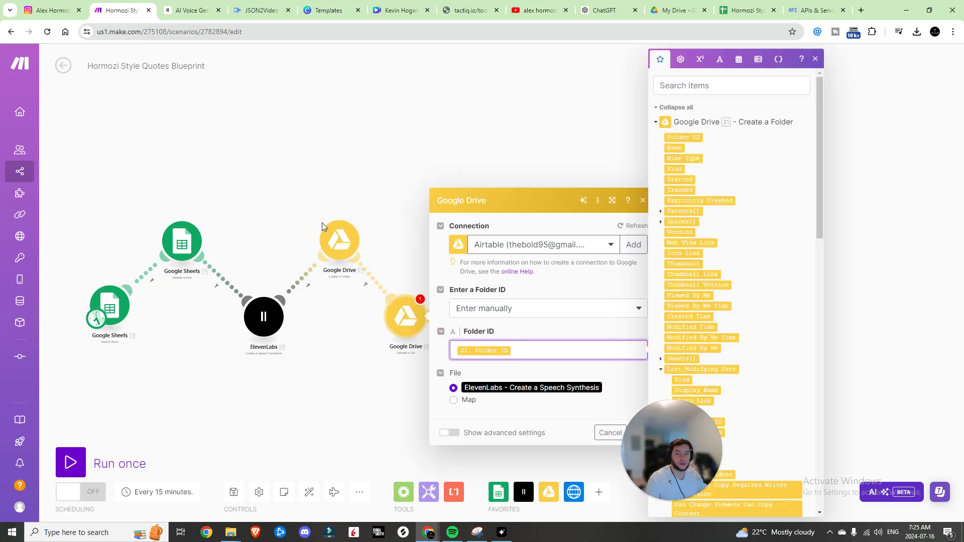
click(634, 432)
Add a Google Drive Get a Share Link module after the Upload a File module
click(432, 316)
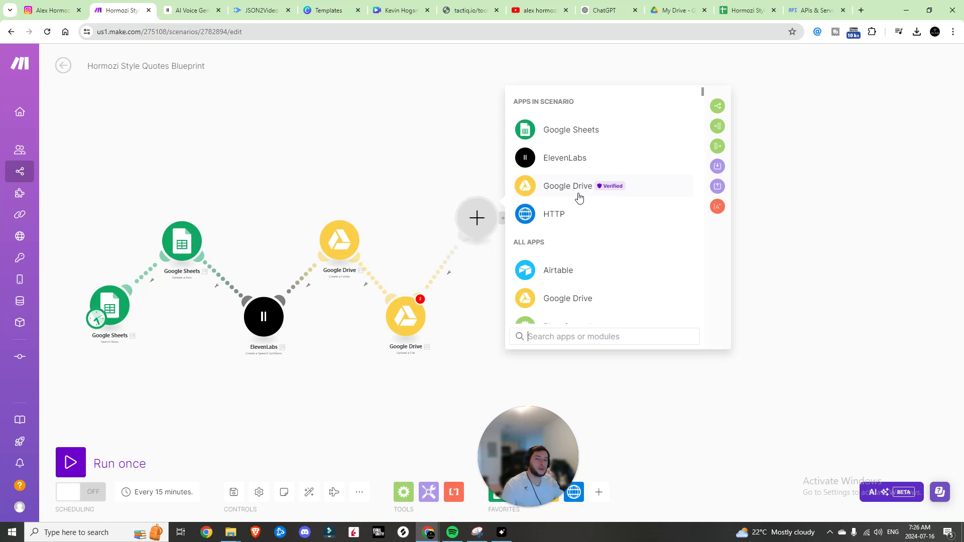
click(579, 197)
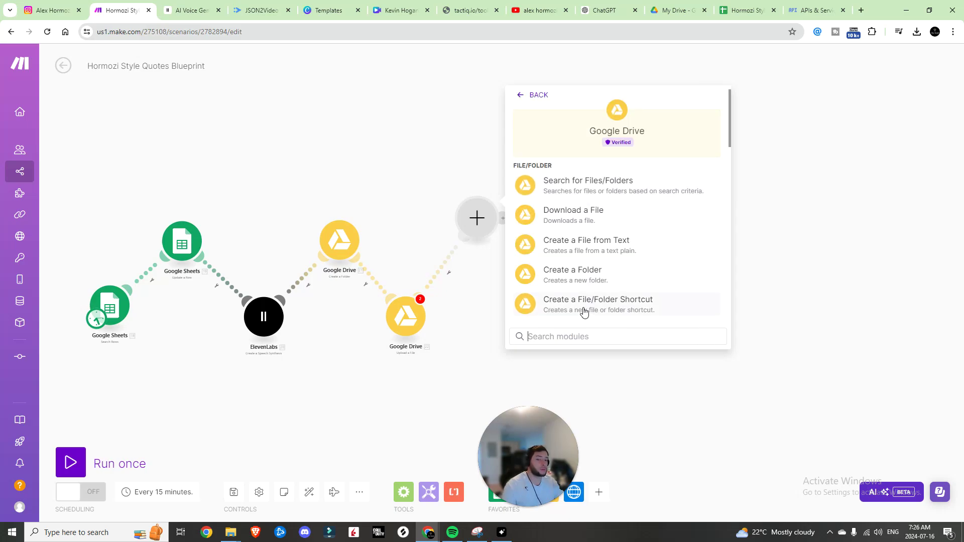
text(get)
click(564, 181)
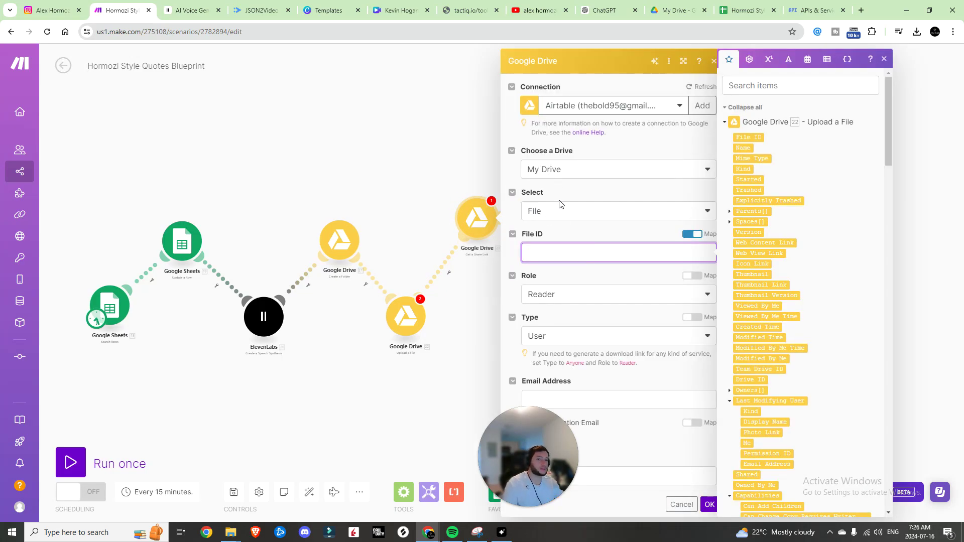
Map the File ID from Upload a File, set the share type to Anyone, and confirm the Get a Share Link module
click(755, 138)
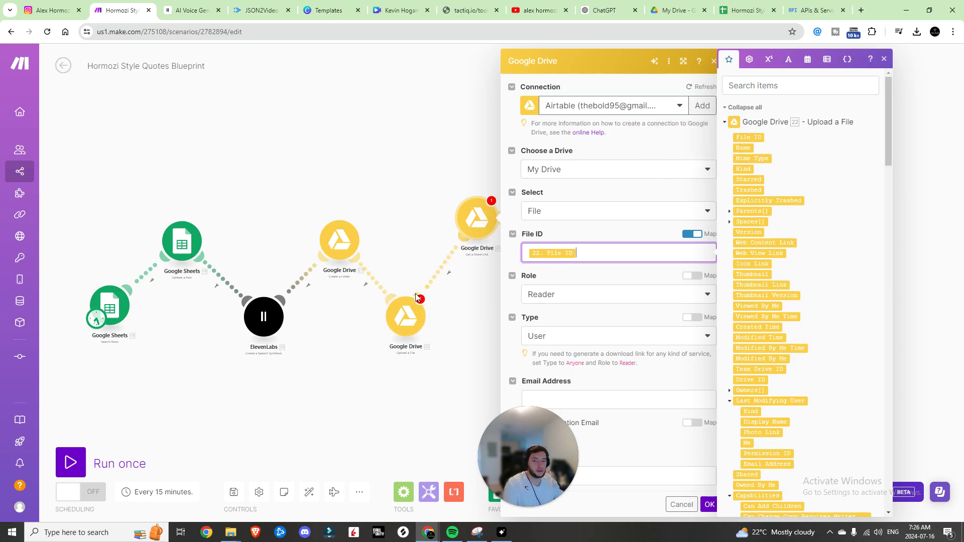
click(582, 336)
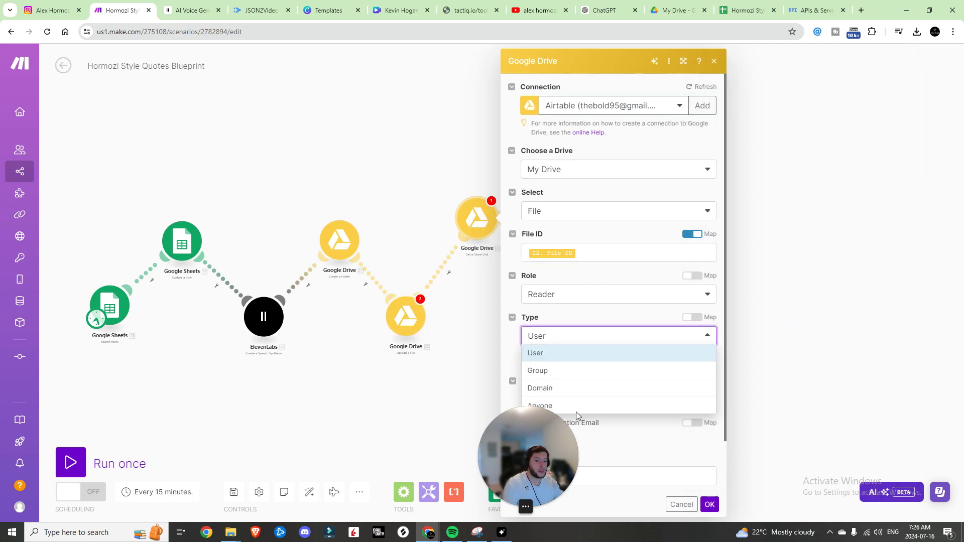
click(577, 408)
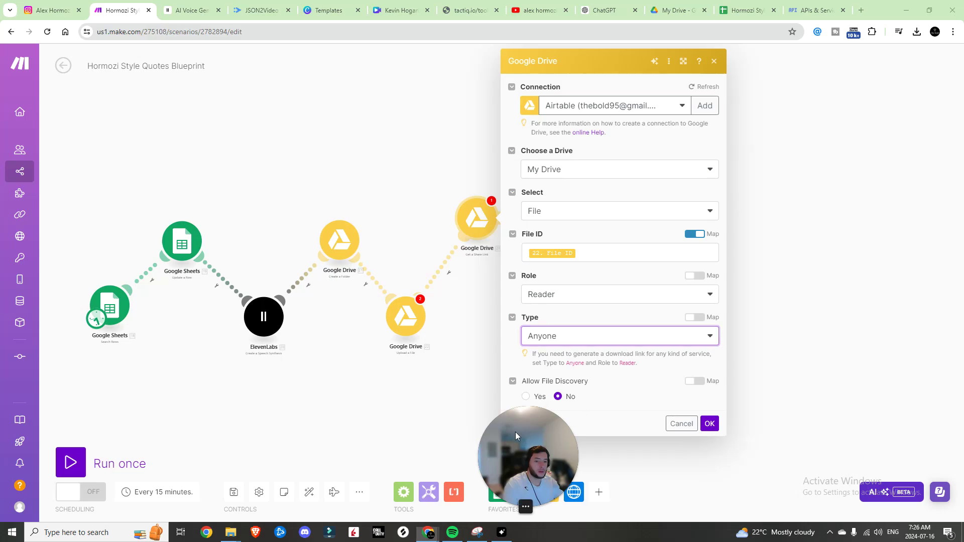
click(709, 423)
drag(494, 221, 498, 230)
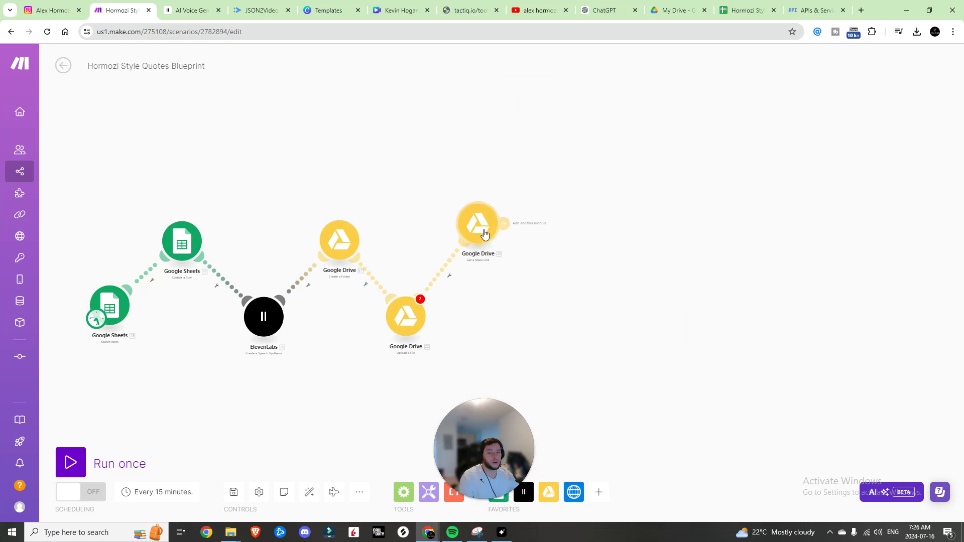
click(558, 227)
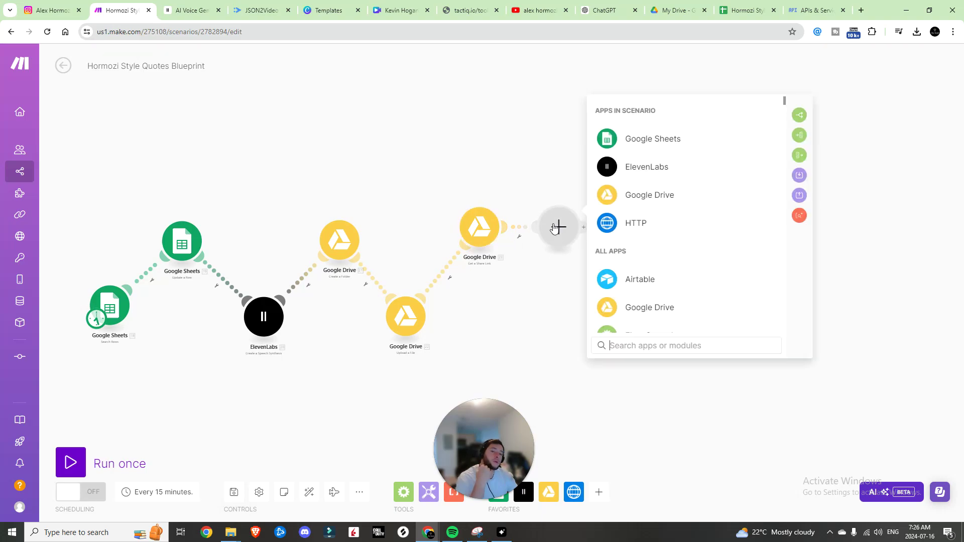
drag(559, 226, 557, 316)
click(640, 314)
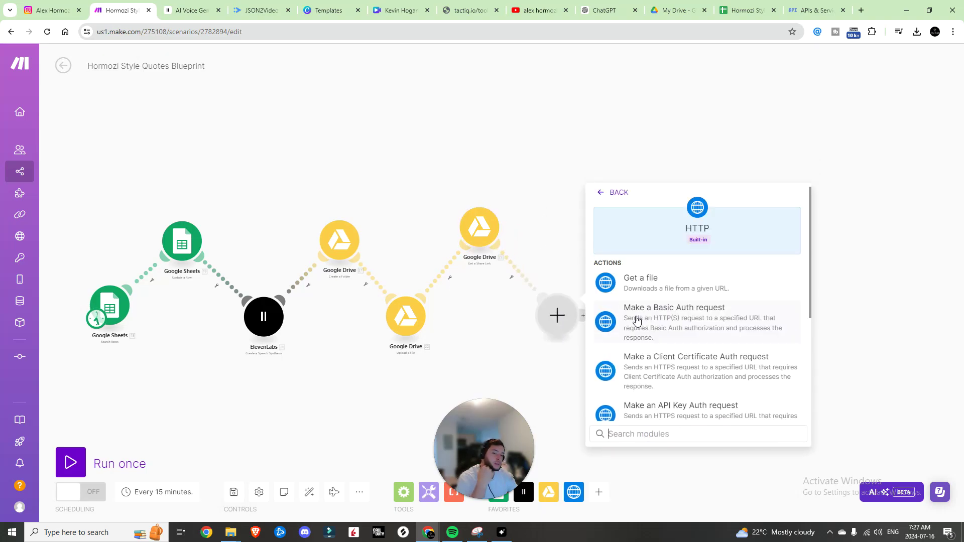
click(651, 336)
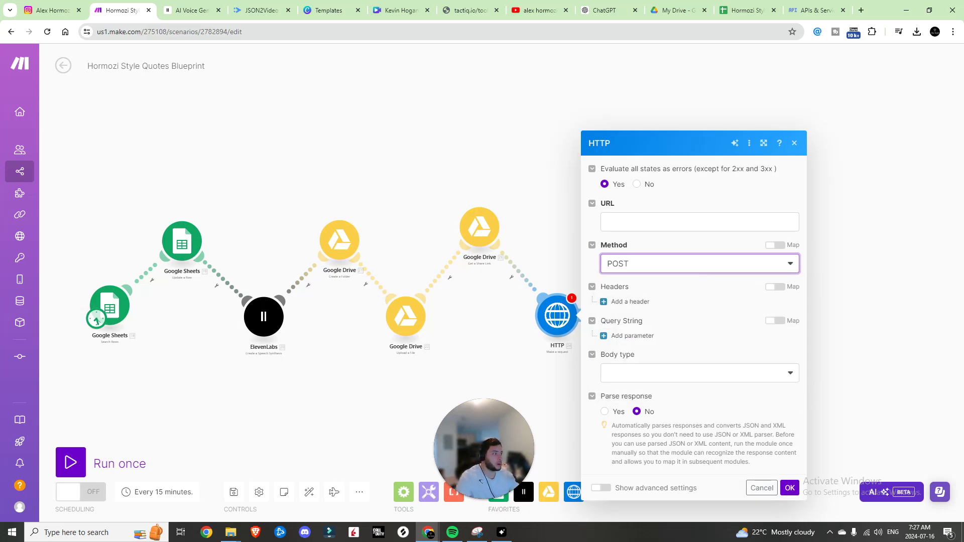
click(690, 221)
text(https://api.json2video.com/v2/movies)
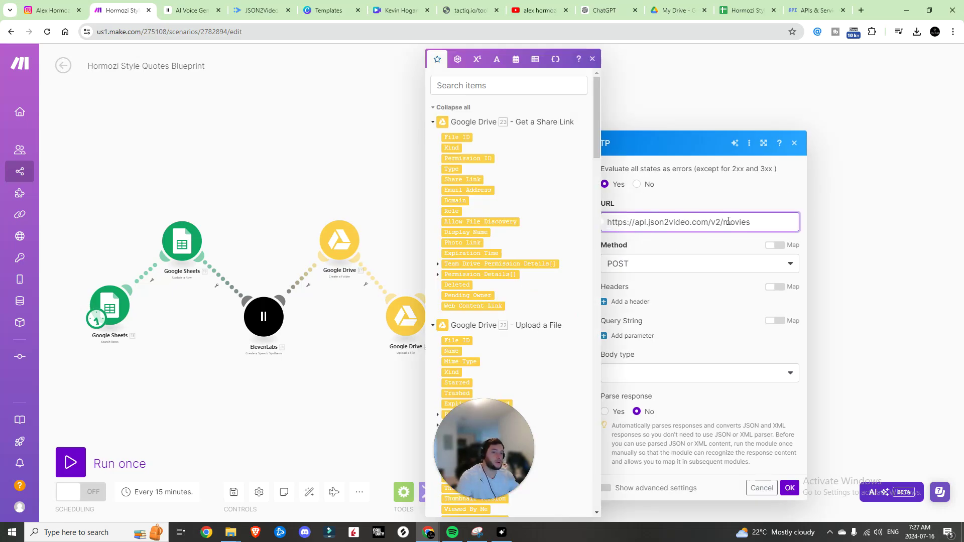
click(766, 202)
Add two headers to the HTTP request and fill the first with name Content-Type and value application/json
click(628, 300)
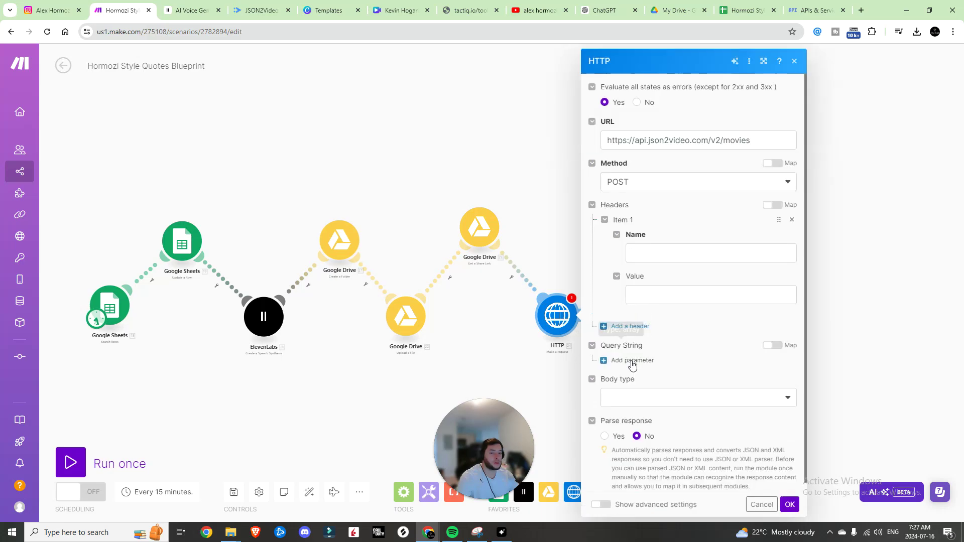
click(630, 326)
click(675, 252)
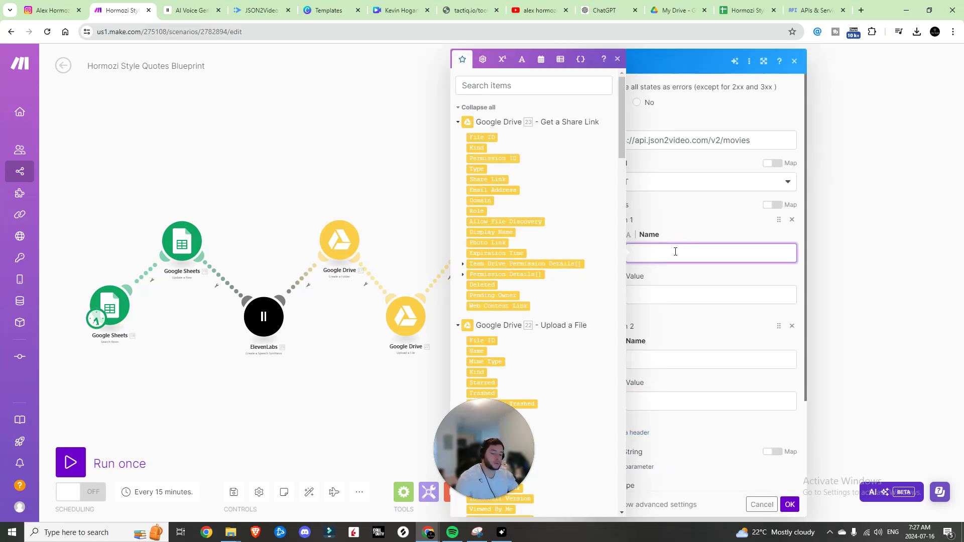
text(Content-Type)
key(Tab)
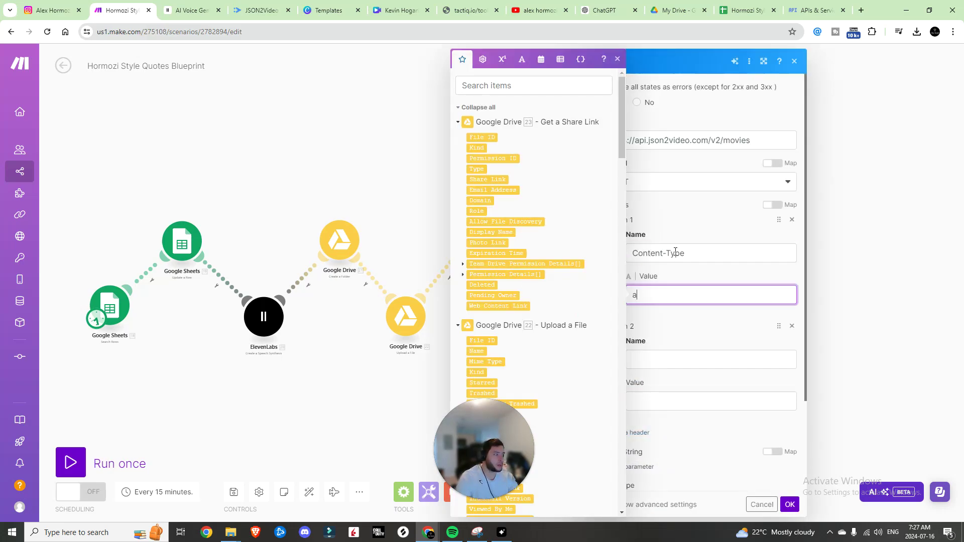
text(application/json)
Name the second header x-api-key and enter the API key from the JSON2Video dashboard as its value
scroll(667, 256, down, 2)
click(664, 260)
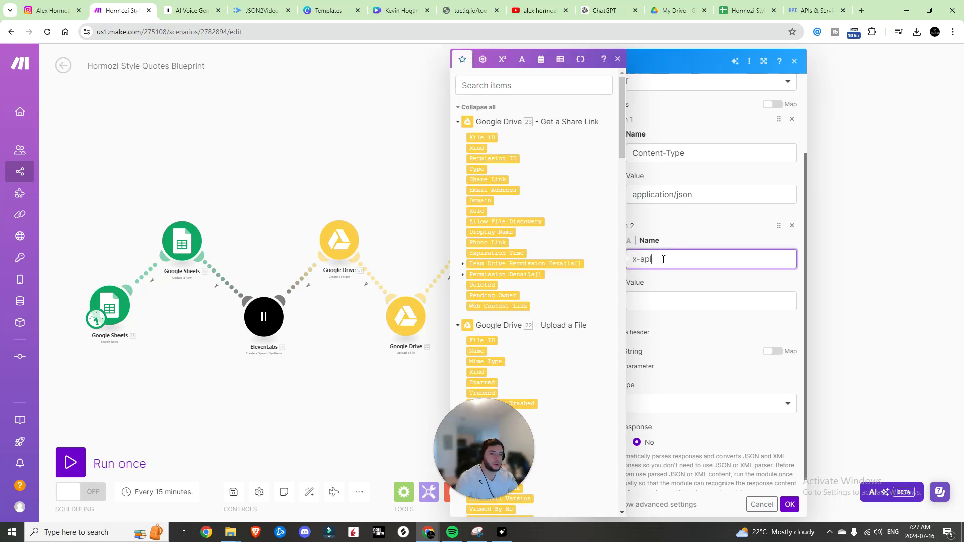
click(692, 299)
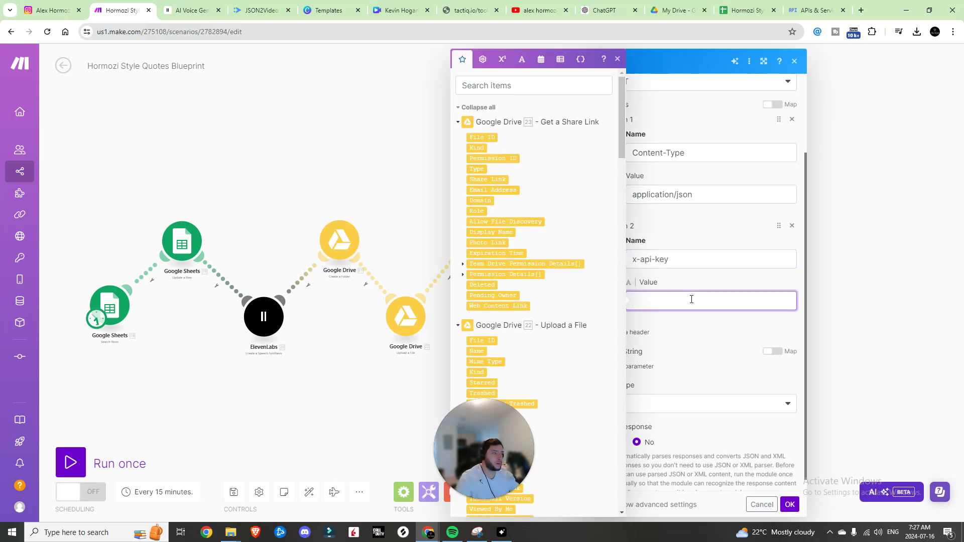
click(739, 317)
click(700, 301)
click(705, 280)
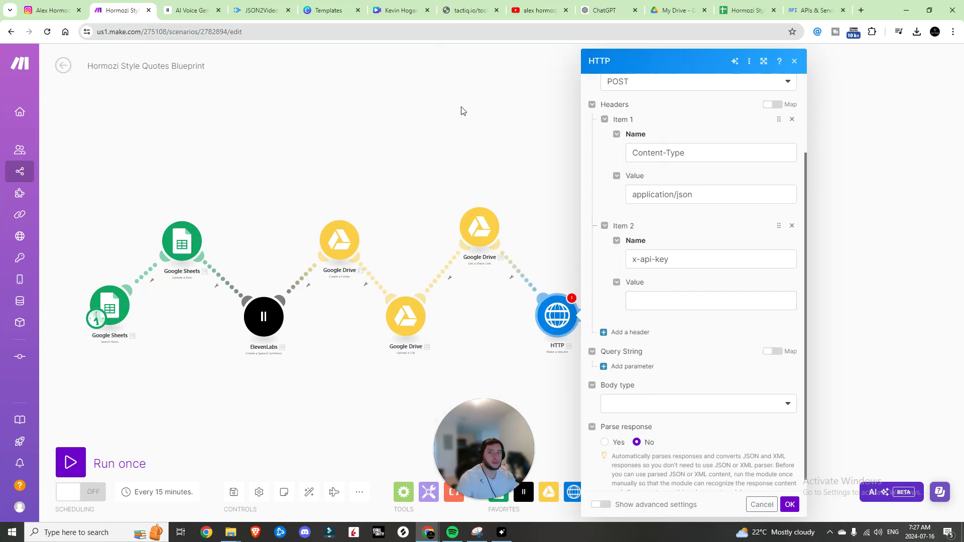
click(261, 10)
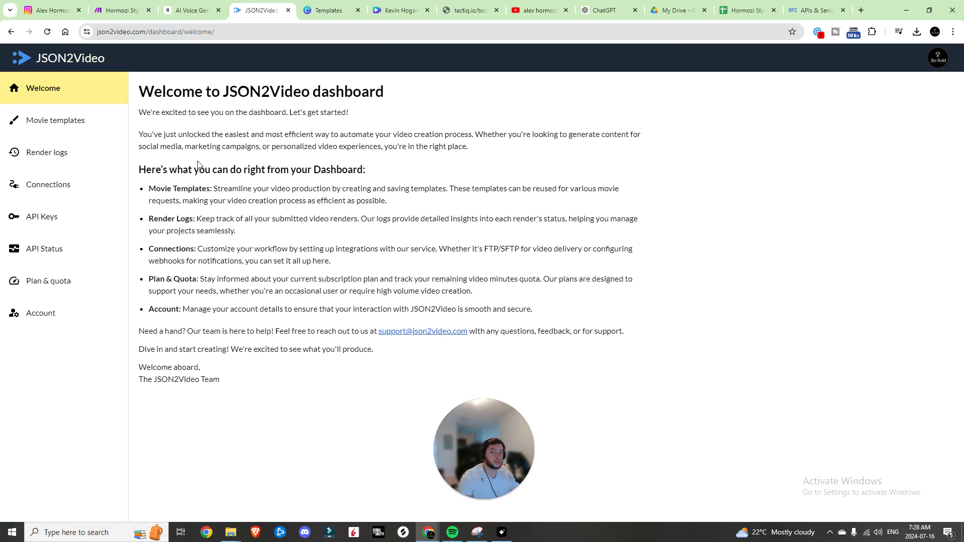
click(121, 11)
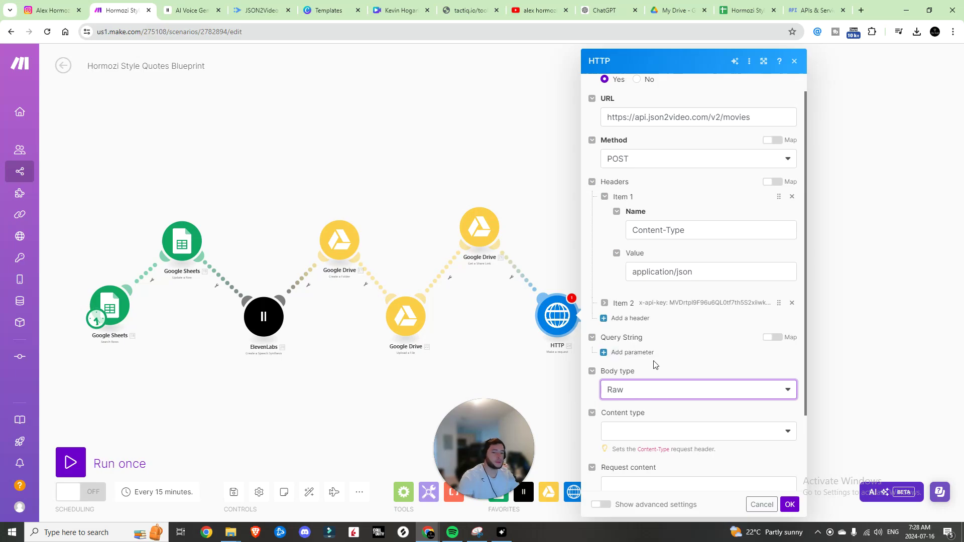
Set the request's body type to Raw and content type to JSON (application/json), and confirm the HTTP module
scroll(653, 364, down, 2)
click(677, 337)
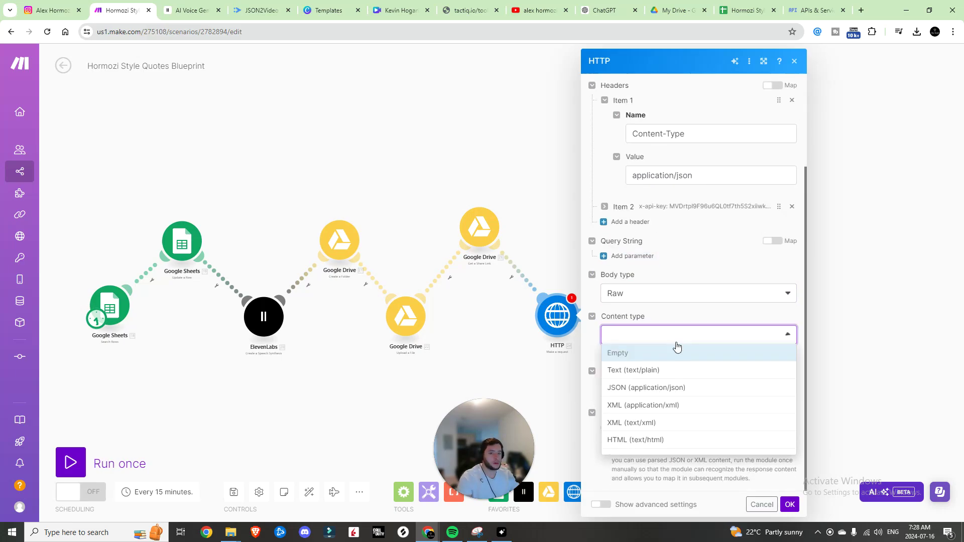
click(642, 387)
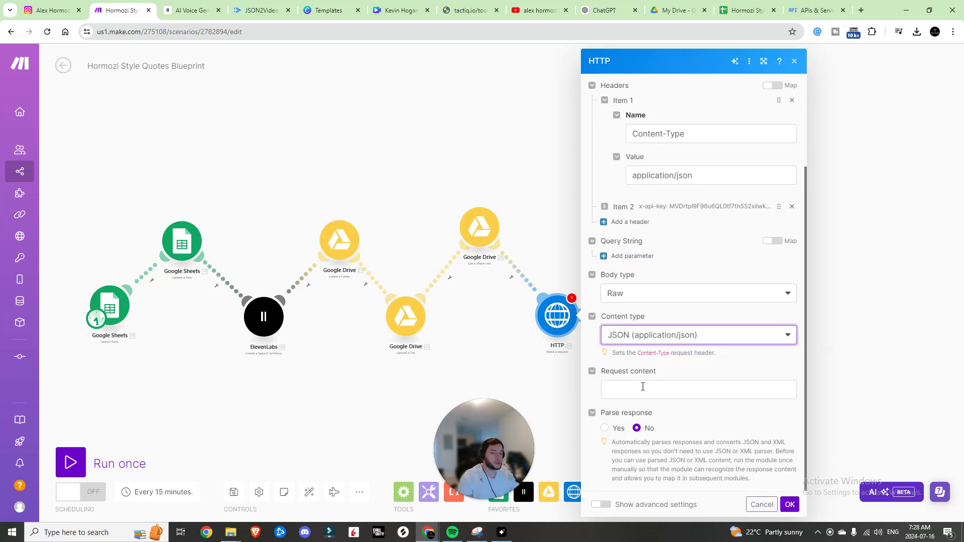
click(789, 504)
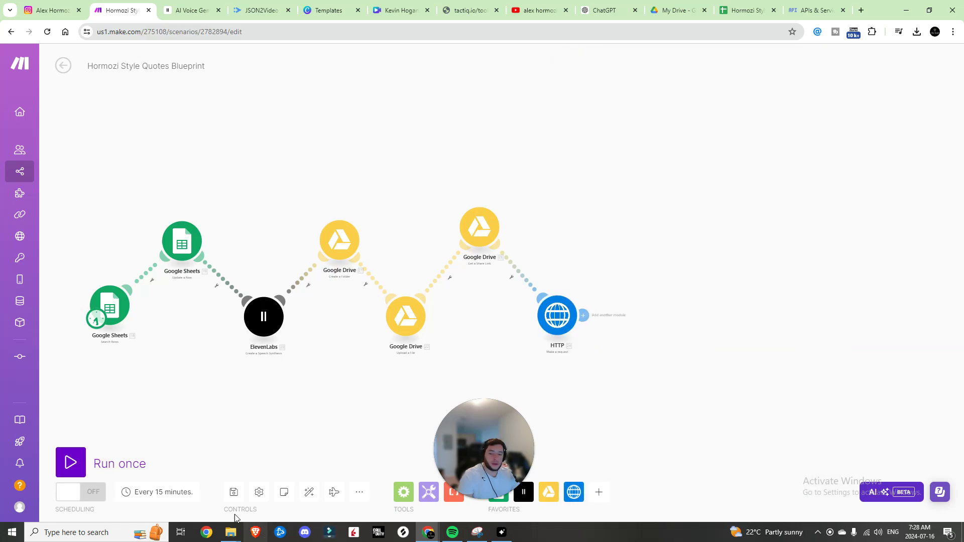
Save the scenario, and add a new movie template in the JSON2Video dashboard
click(233, 492)
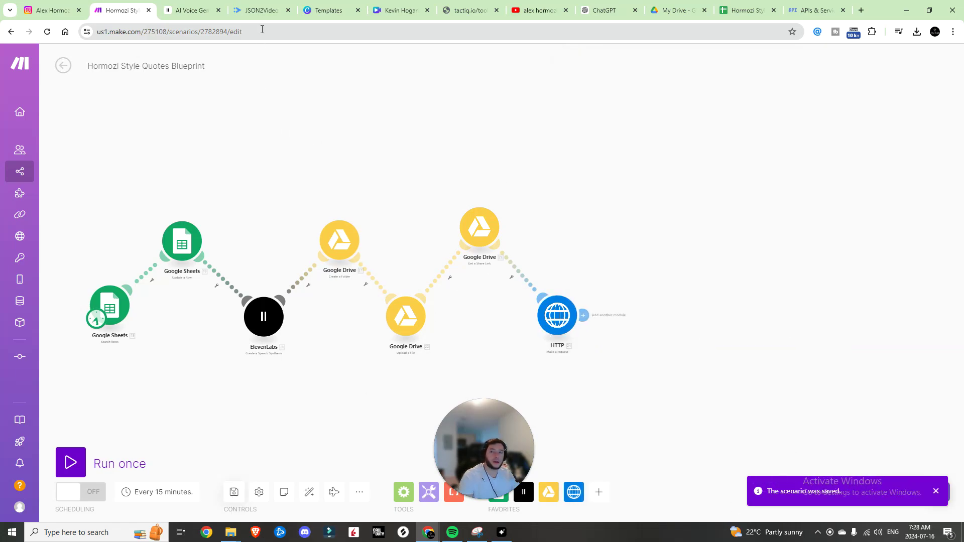
click(260, 10)
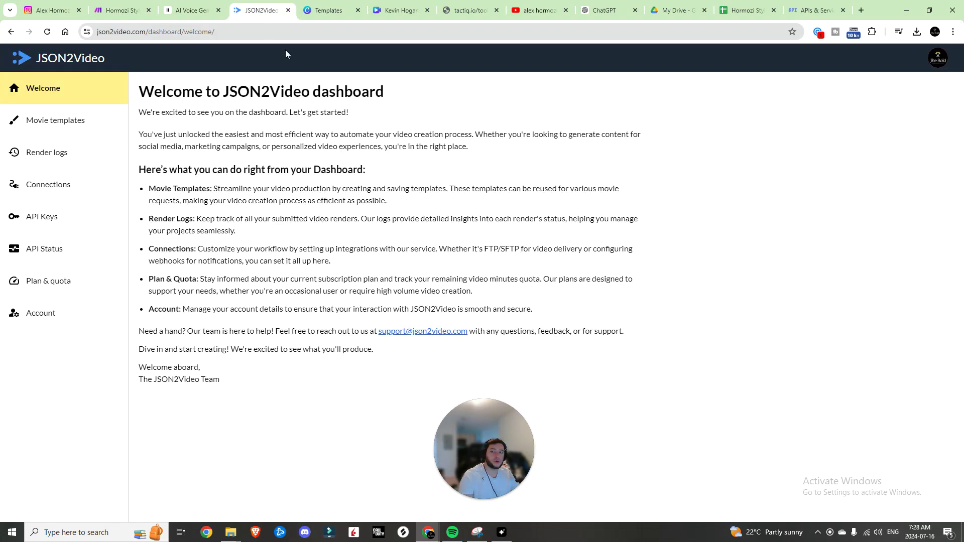
click(61, 120)
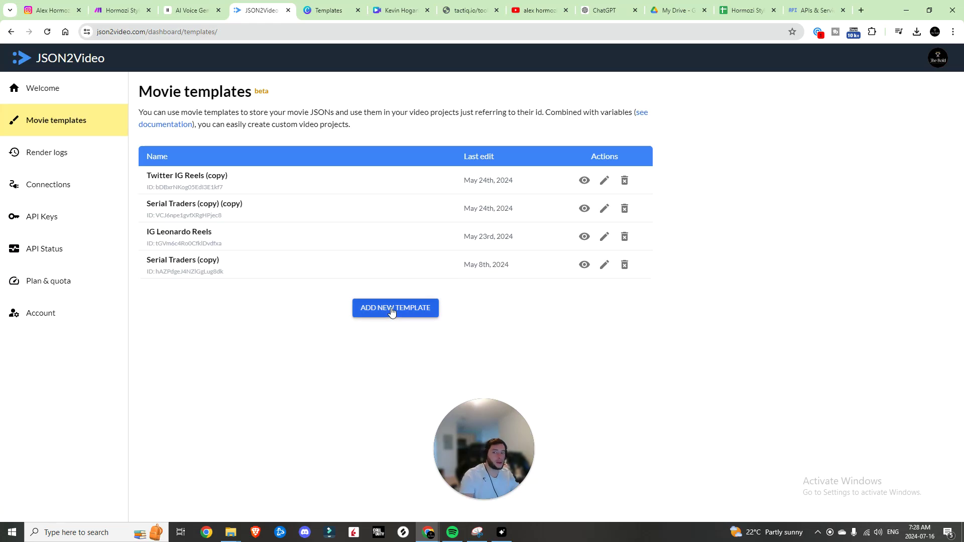
click(392, 308)
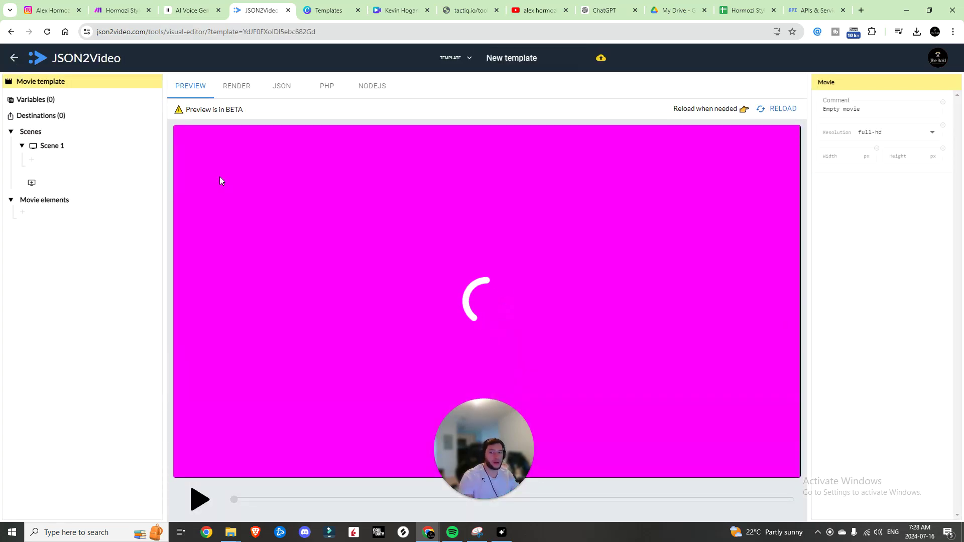
Set the movie template's resolution to custom with a width of 1080 px, and open the height for editing
click(884, 132)
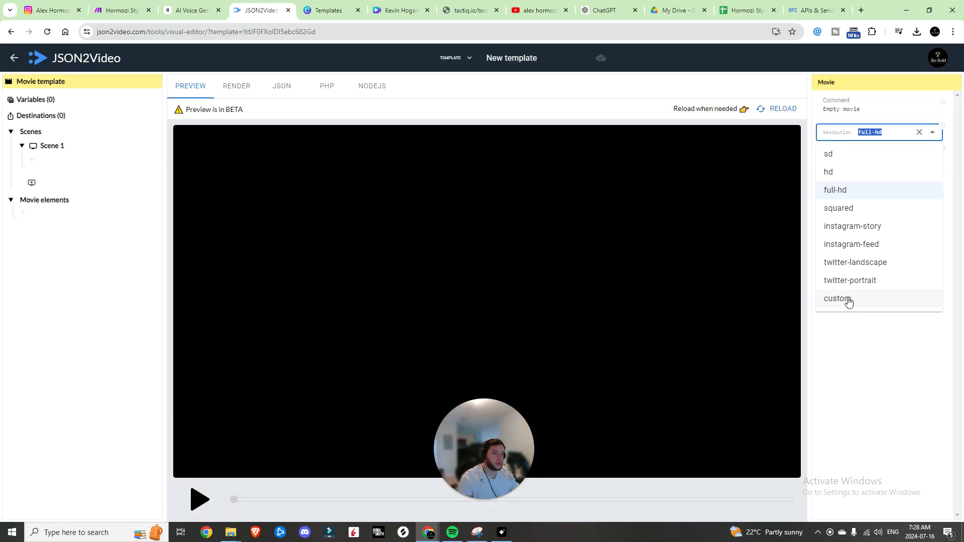
click(848, 299)
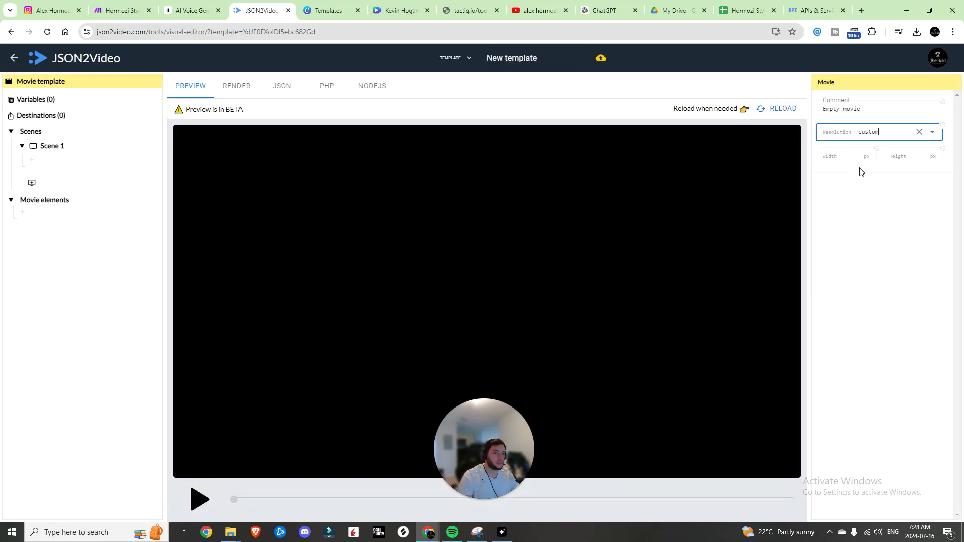
click(869, 157)
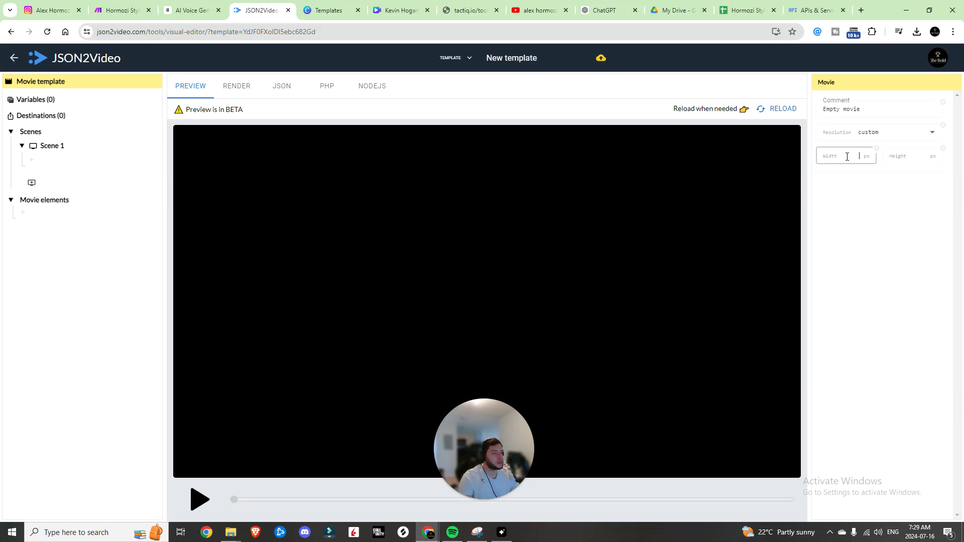
text(1080)
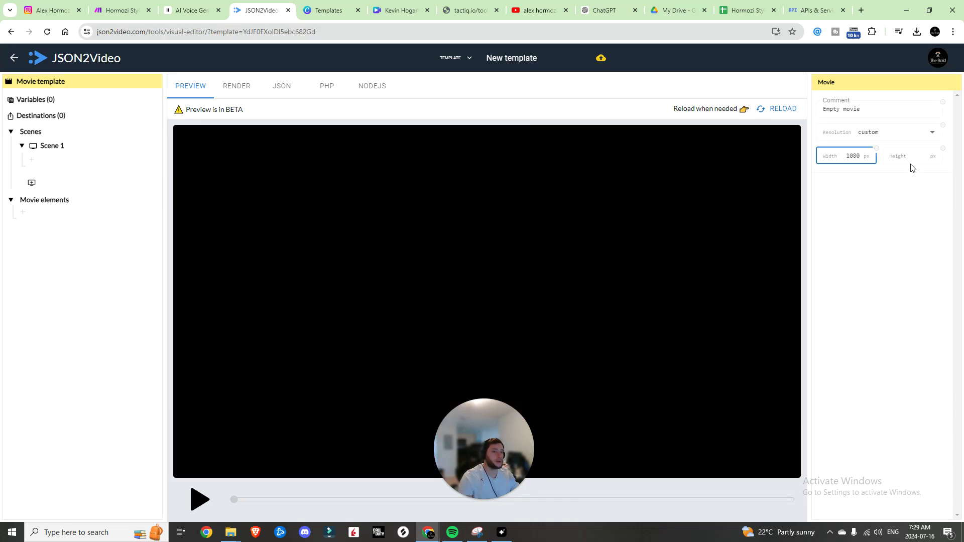
click(912, 157)
Add an Image element to Scene 1 and select it
click(50, 161)
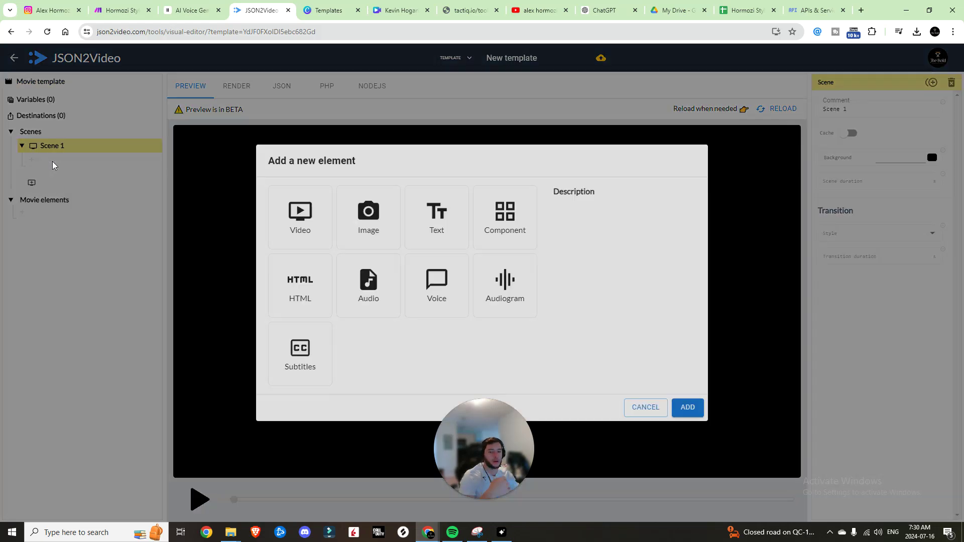
click(363, 221)
click(683, 408)
click(43, 161)
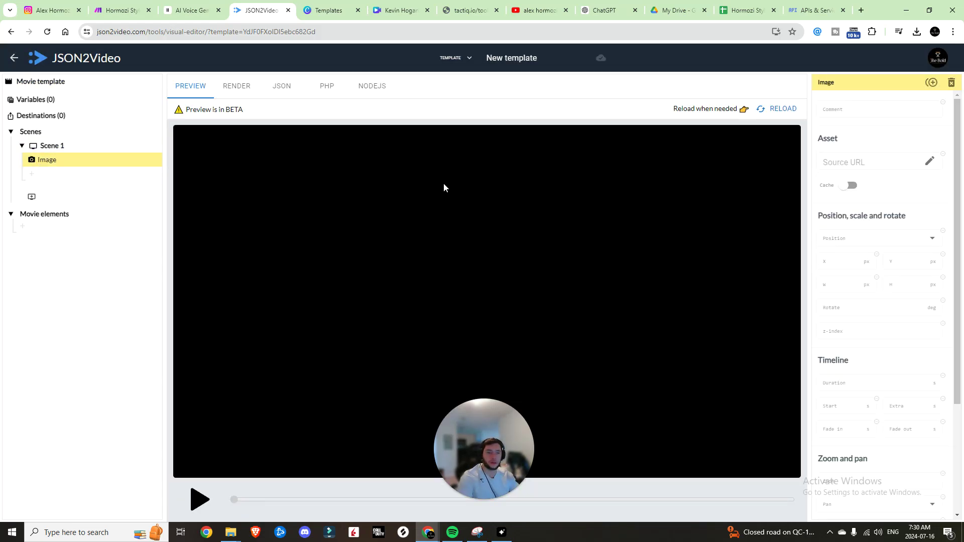
Set the Image element's source to the first picture in the uploads library
click(856, 166)
click(337, 173)
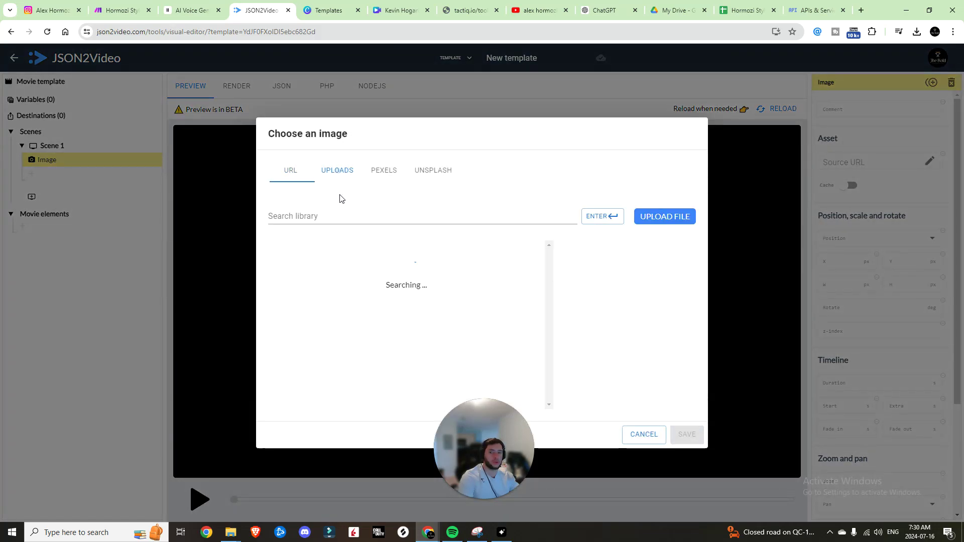
click(562, 354)
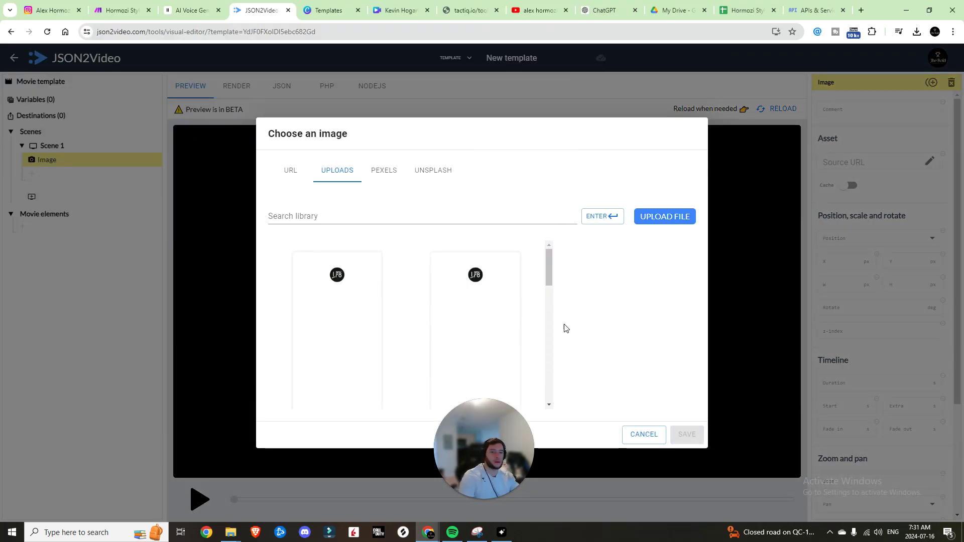
click(337, 326)
click(687, 434)
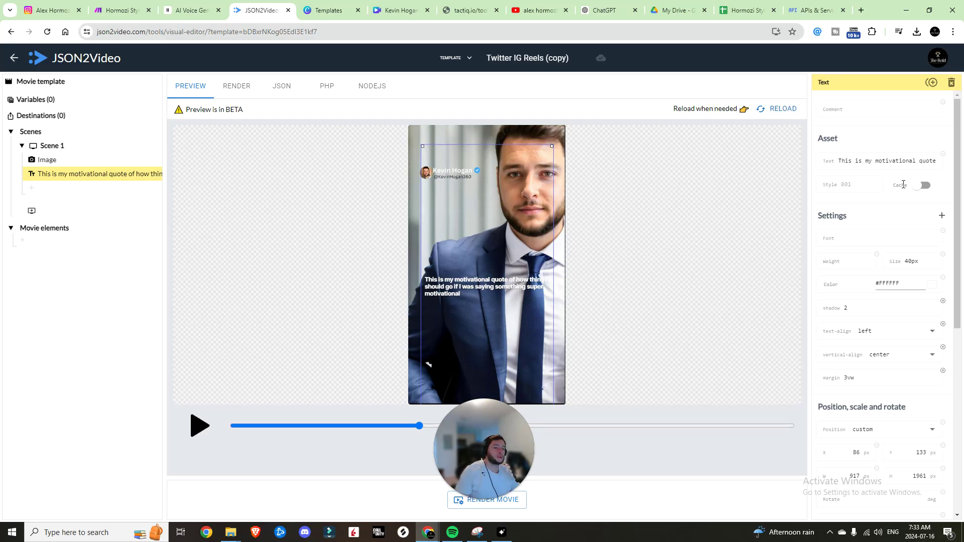
Add a Subtitles element to Scene 1 of the Twitter IG Reels (copy) template and set its style to classic-one-word
click(31, 189)
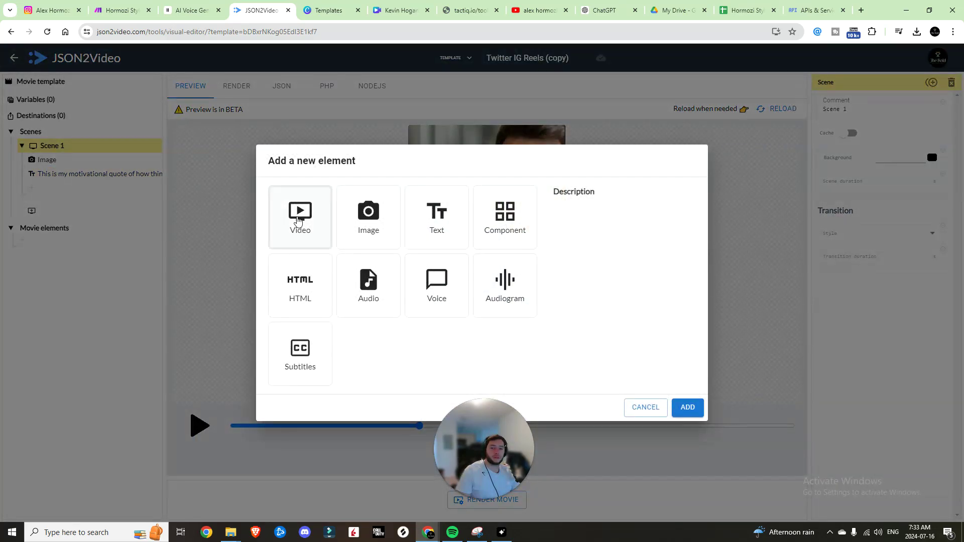
double_click(300, 352)
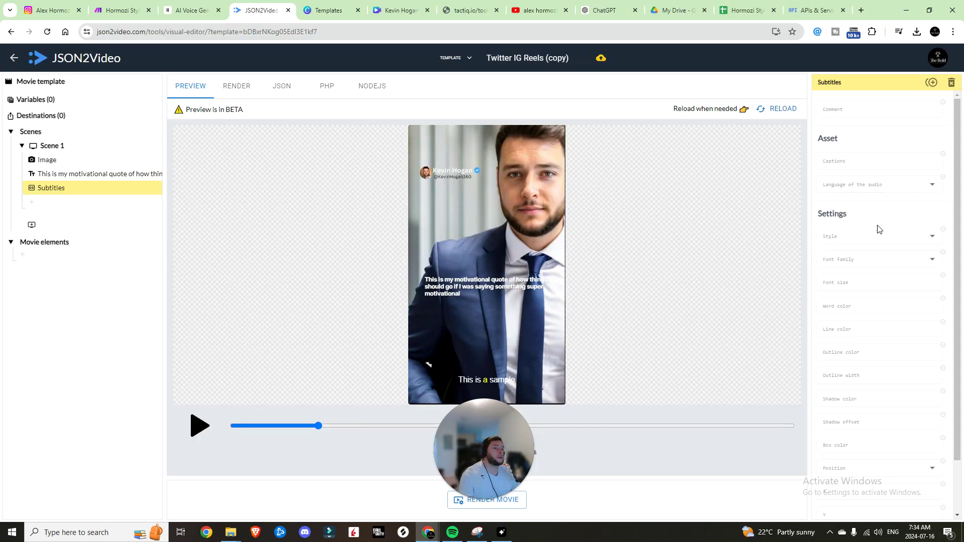
scroll(894, 316, down, 1)
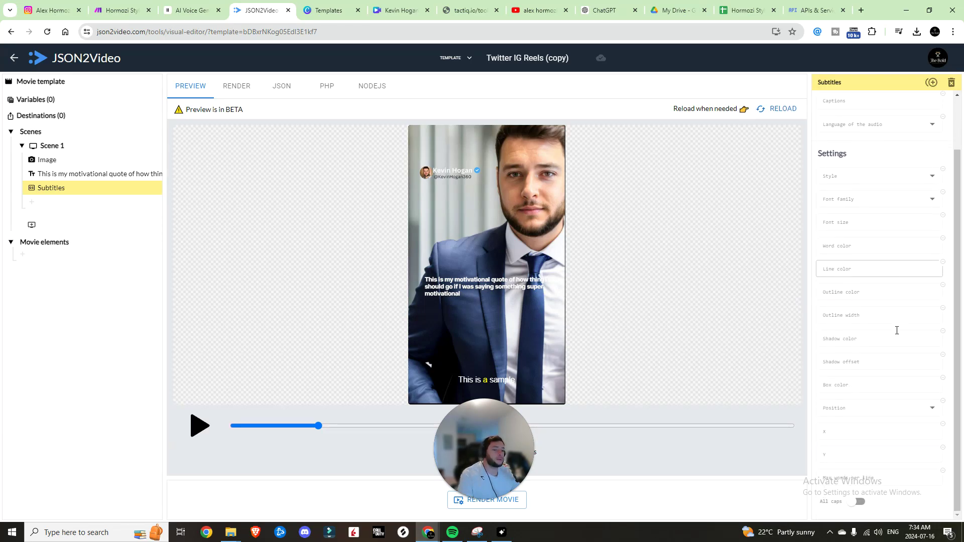
scroll(896, 327, up, 1)
click(873, 236)
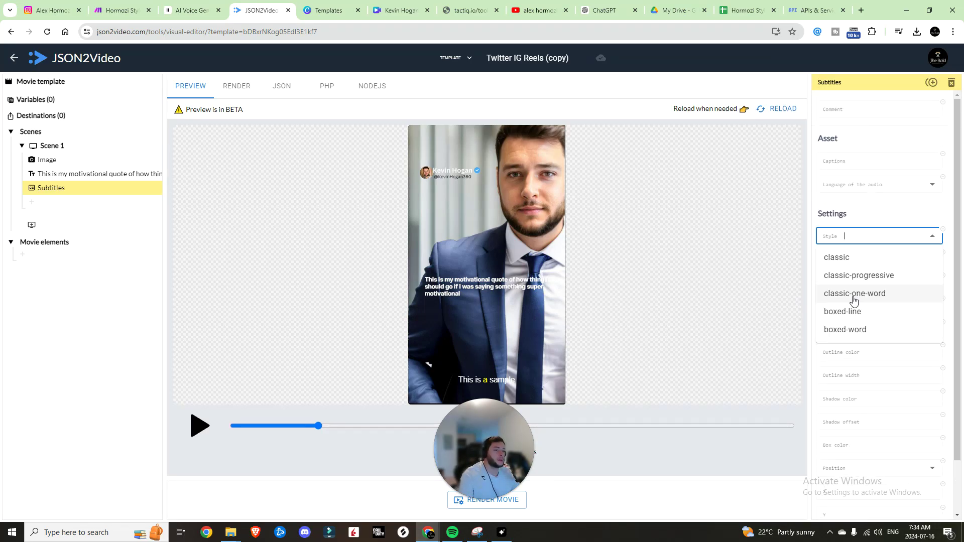
click(852, 295)
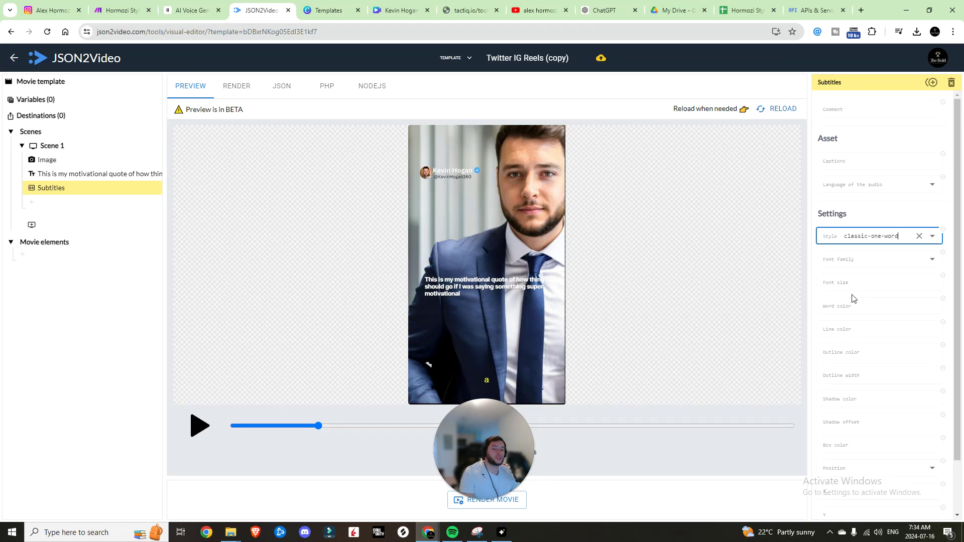
Set the subtitles' font family to Libre Baskerville and the font size to 80
click(868, 260)
click(865, 299)
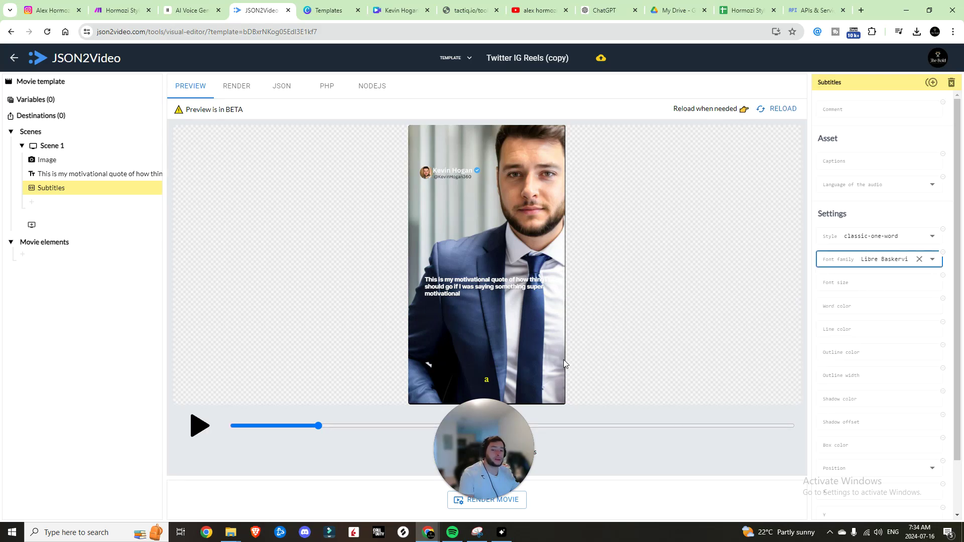
click(909, 286)
text(80)
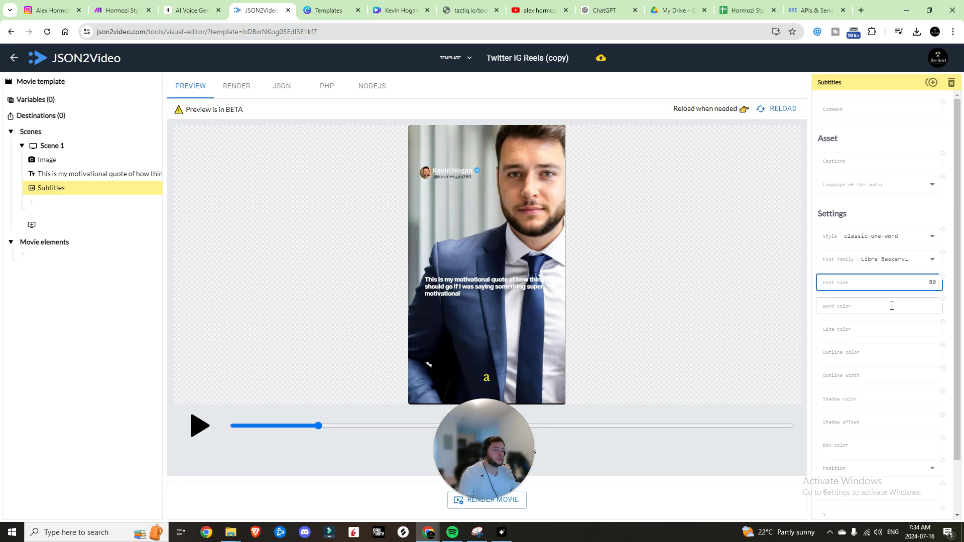
scroll(872, 370, down, 2)
scroll(868, 436, up, 2)
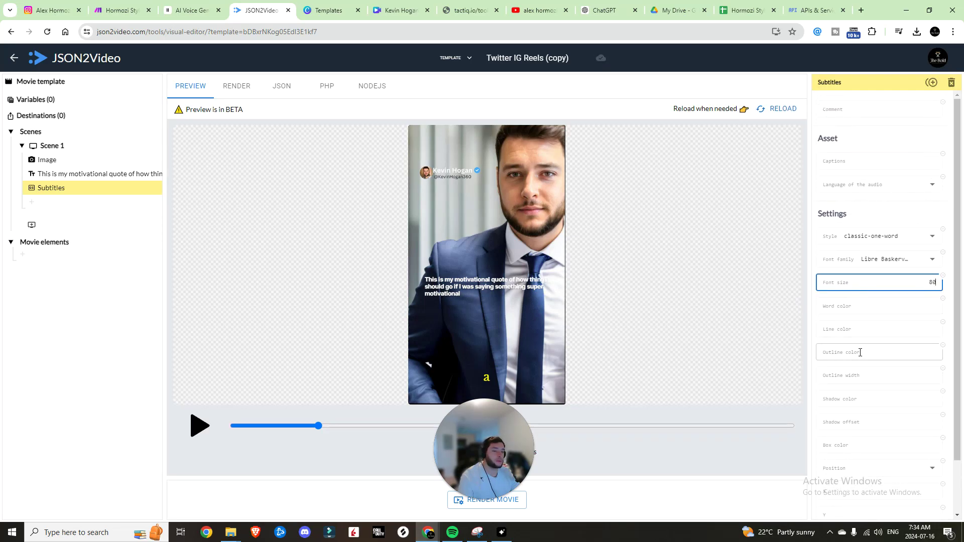
Set the subtitles' position to center-center and scrub through the preview to check them
scroll(860, 352, down, 1)
click(850, 408)
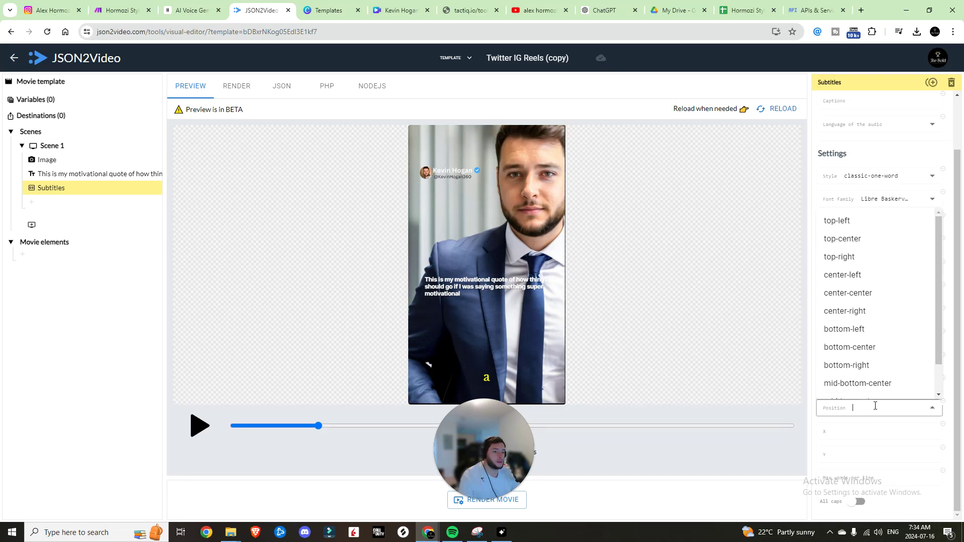
click(863, 299)
click(240, 424)
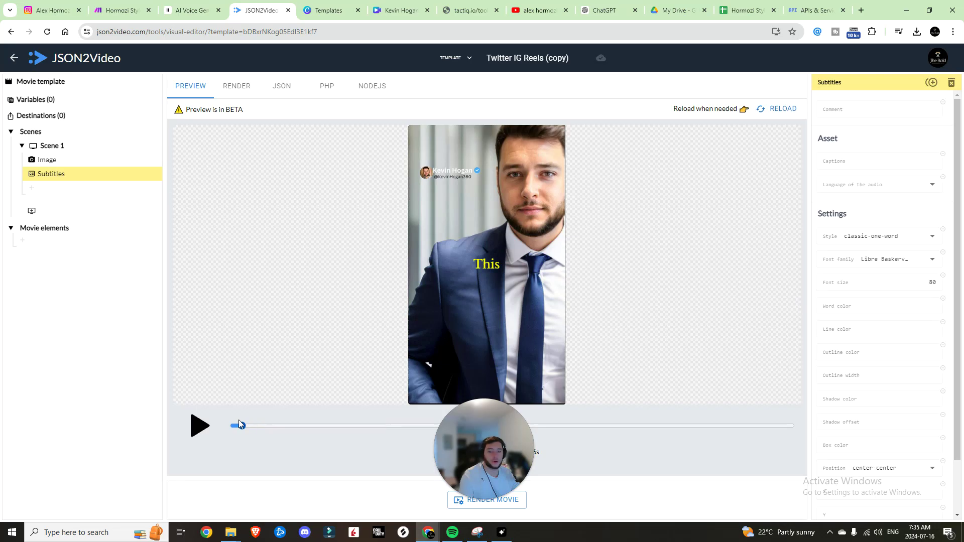
drag(239, 421, 678, 415)
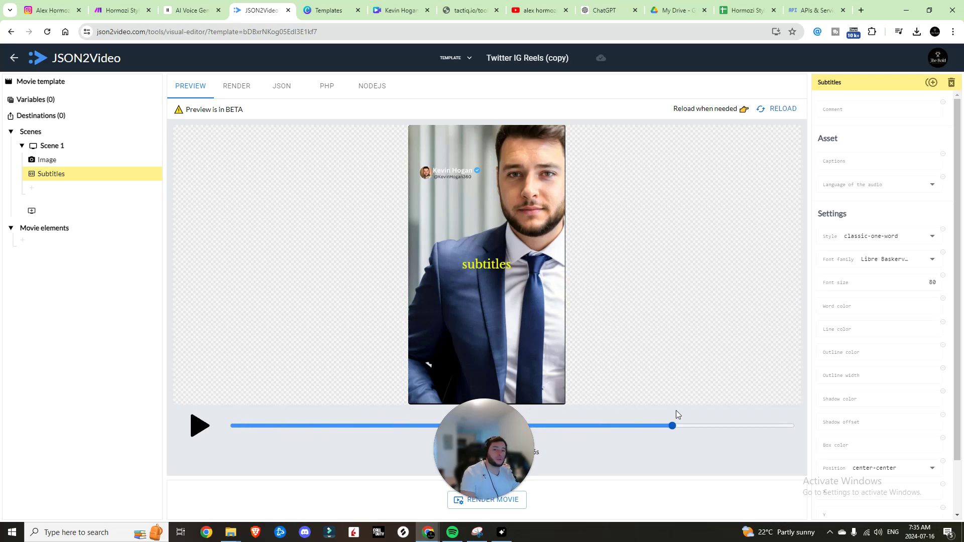
Set the subtitles' style to classic-progressive and return the preview to the start
scroll(884, 194, down, 1)
click(884, 177)
click(876, 214)
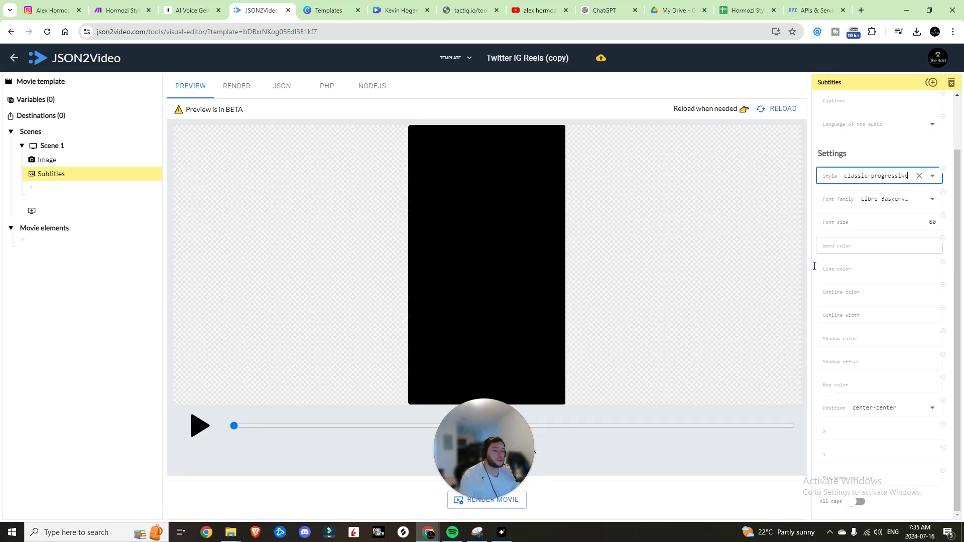
mouse_move(233, 426)
mouse_down()
mouse_move(773, 422)
mouse_move(787, 414)
mouse_move(224, 432)
mouse_up()
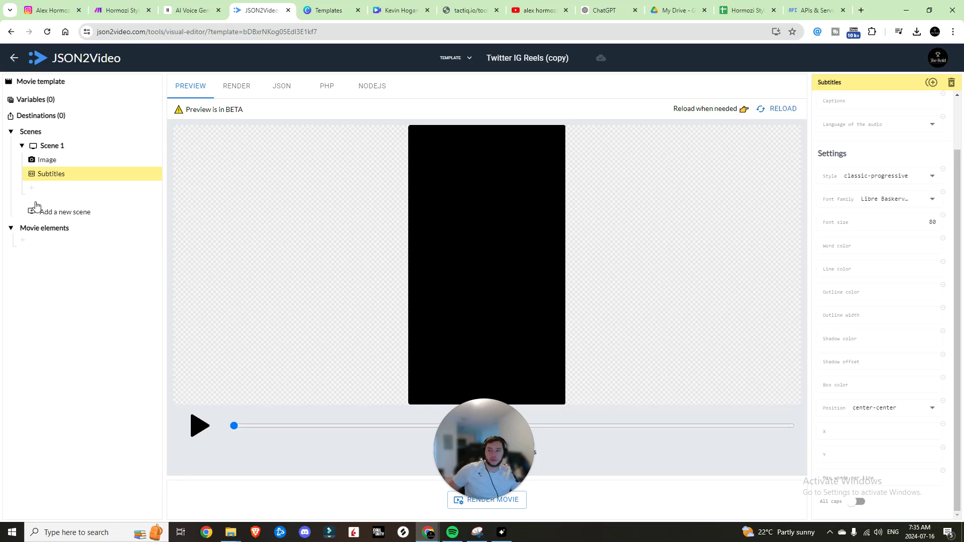
Add an Audio element to Scene 1 and rename the template Hormozi Style Quotes
click(32, 188)
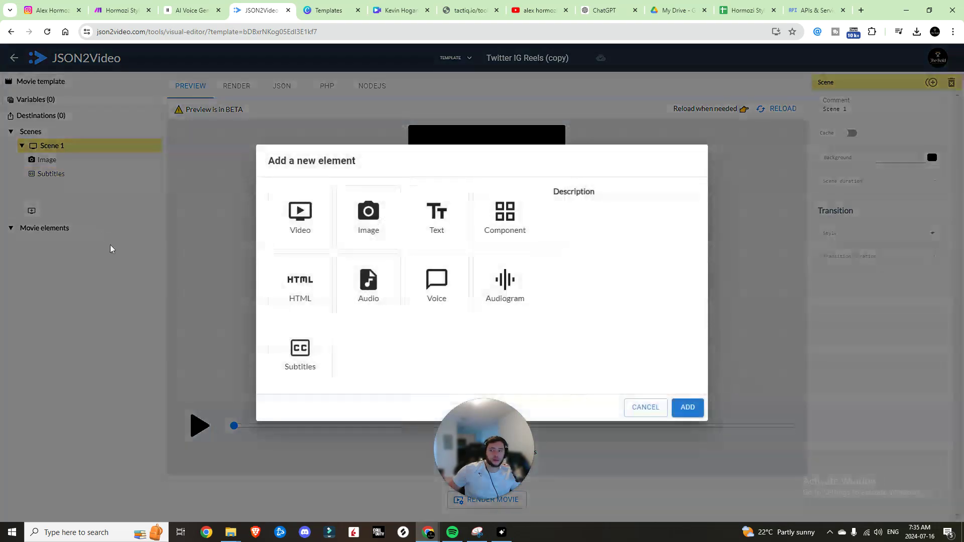
double_click(356, 288)
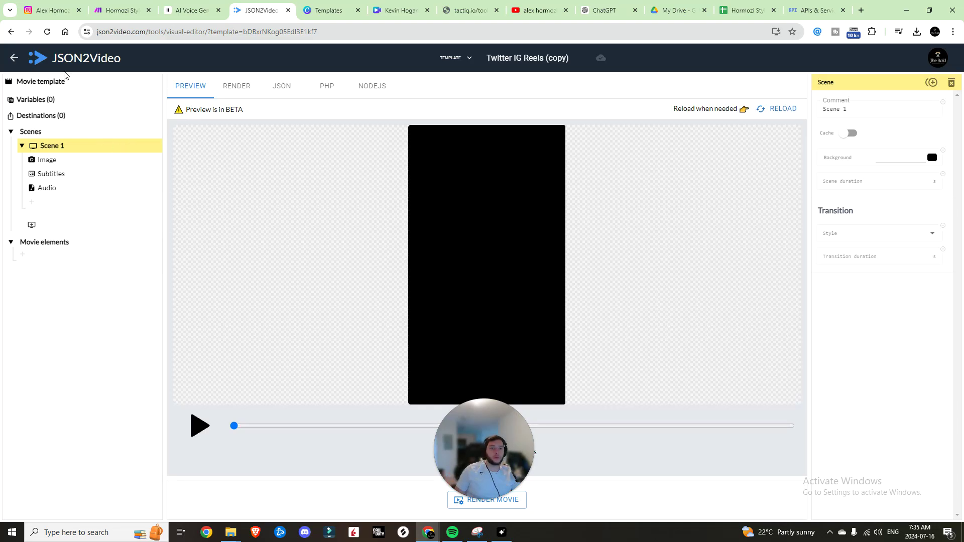
click(530, 57)
text(Horm)
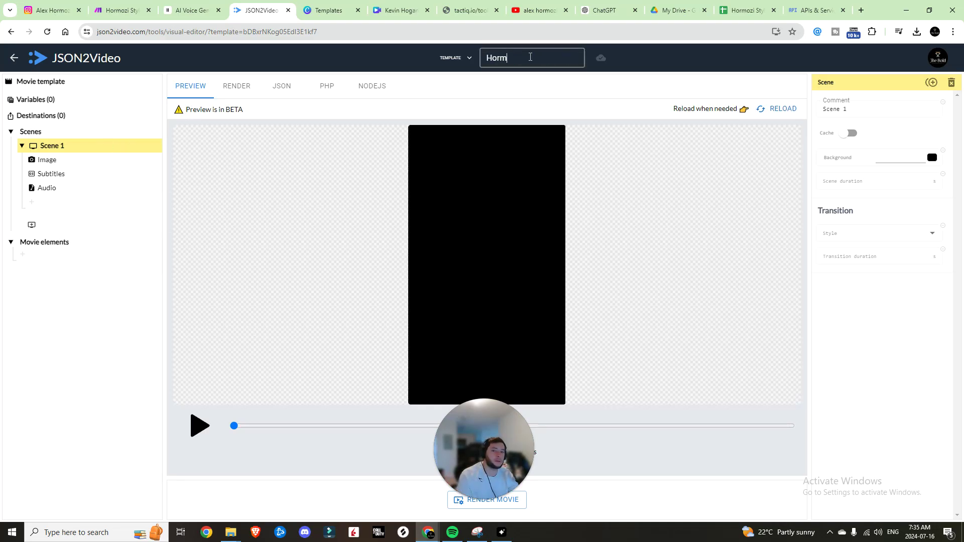
text(ozi Style )
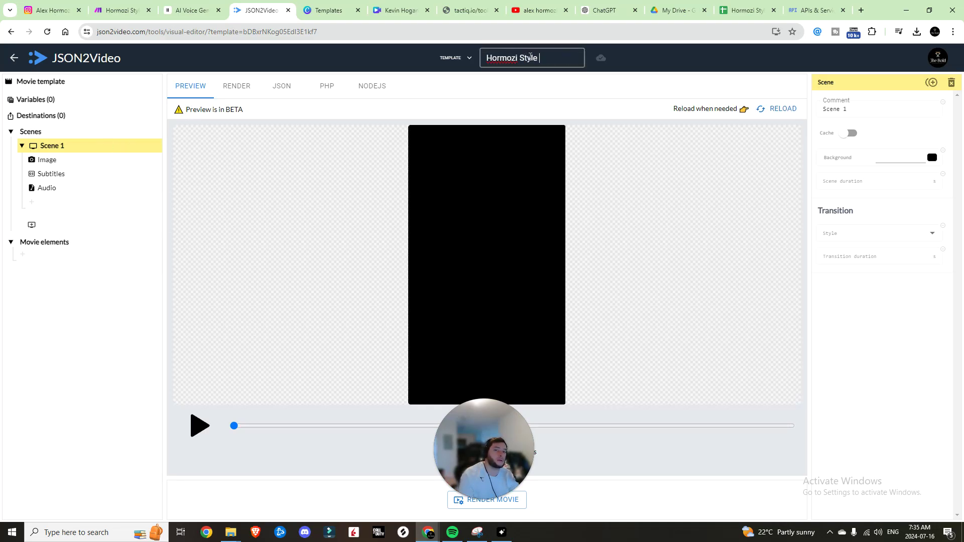
text(Quotes)
key(Return)
Select the whole JSON code of the Hormozi Style Quotes template from the template list, and switch back to the Make scenario
click(14, 58)
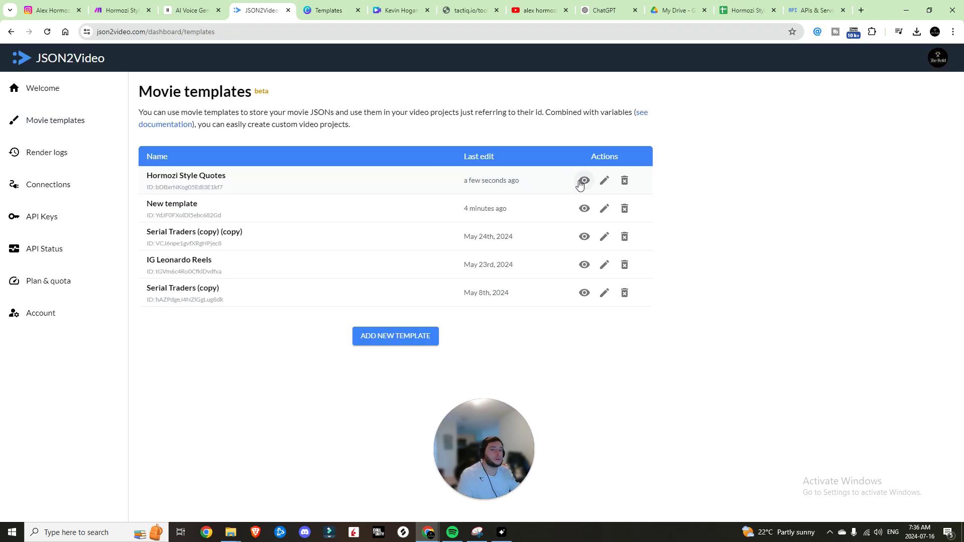
click(583, 182)
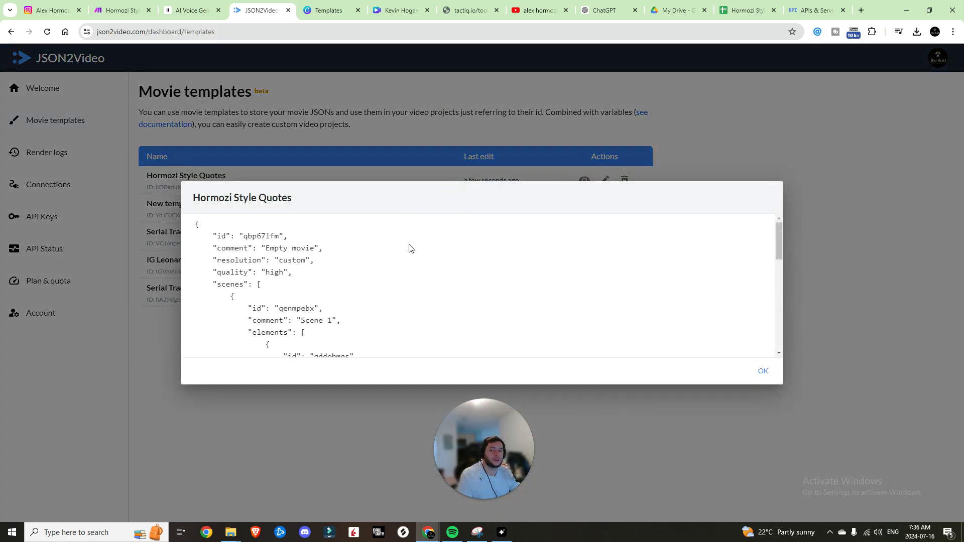
scroll(409, 248, down, 8)
scroll(271, 348, up, 8)
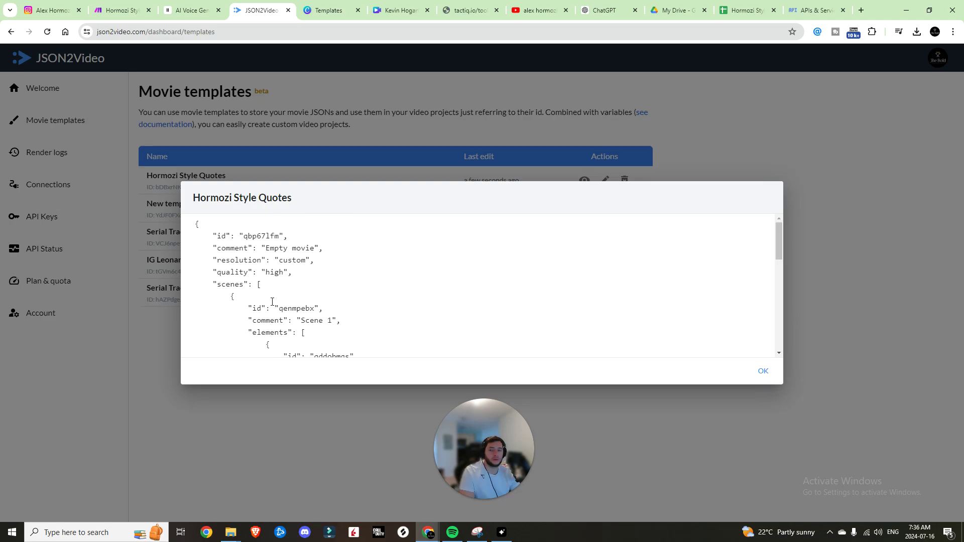
scroll(228, 349, down, 8)
drag(221, 348, 190, 231)
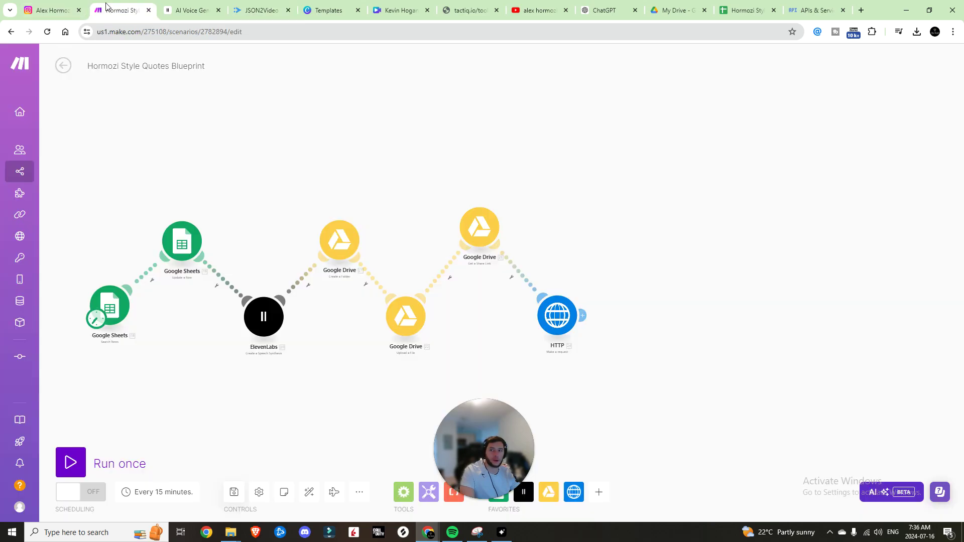
click(106, 7)
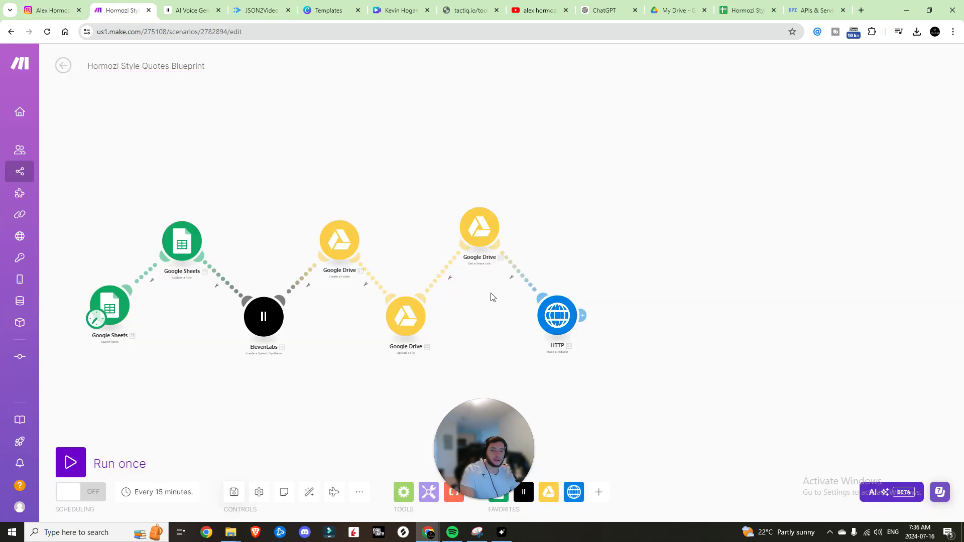
Paste the copied template JSON into the request content of the HTTP request and review it down to the audio element
click(557, 315)
scroll(668, 301, down, 3)
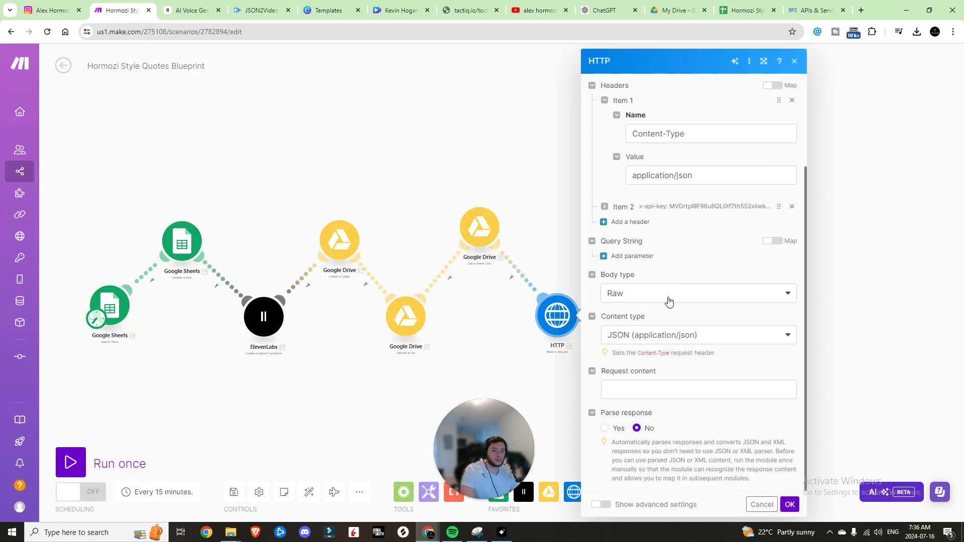
click(659, 390)
key(ctrl+v)
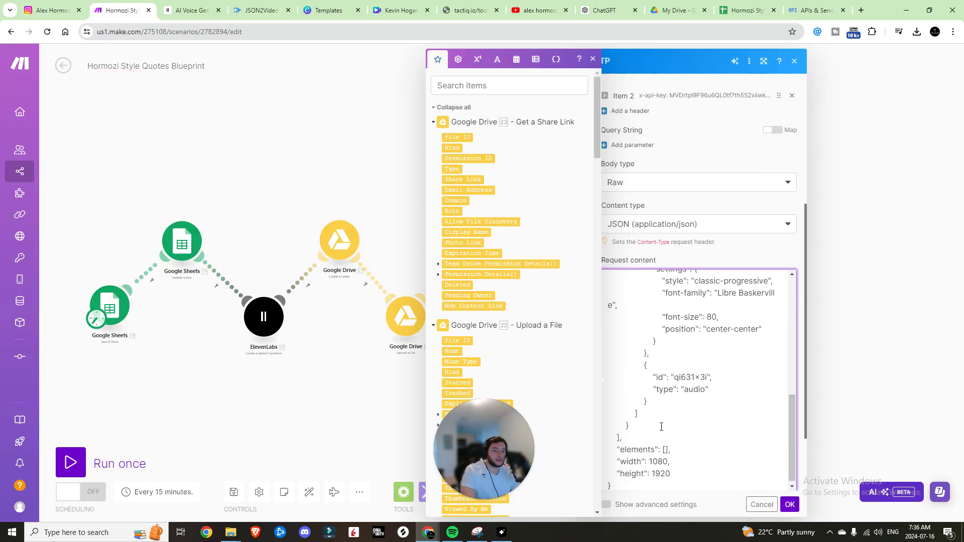
scroll(661, 427, up, 5)
scroll(655, 351, down, 5)
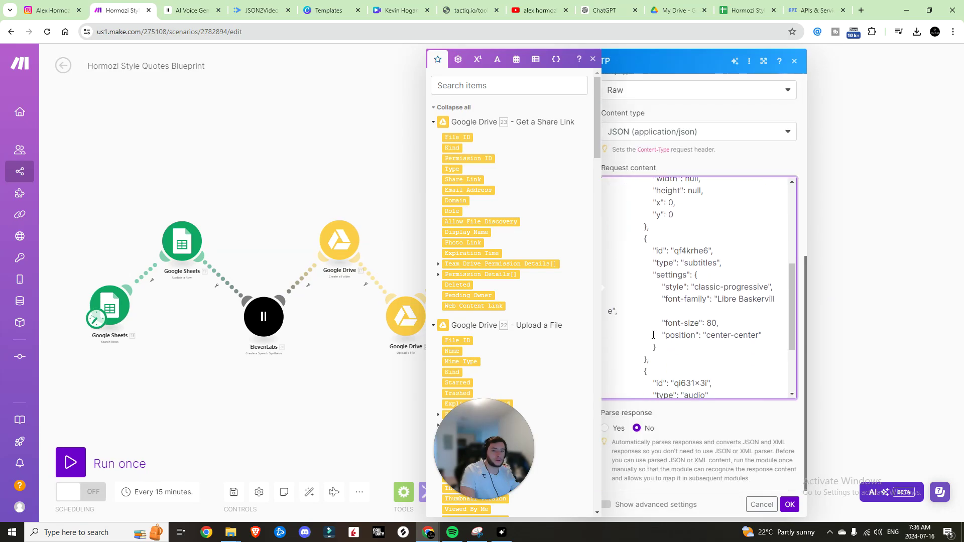
scroll(653, 335, down, 2)
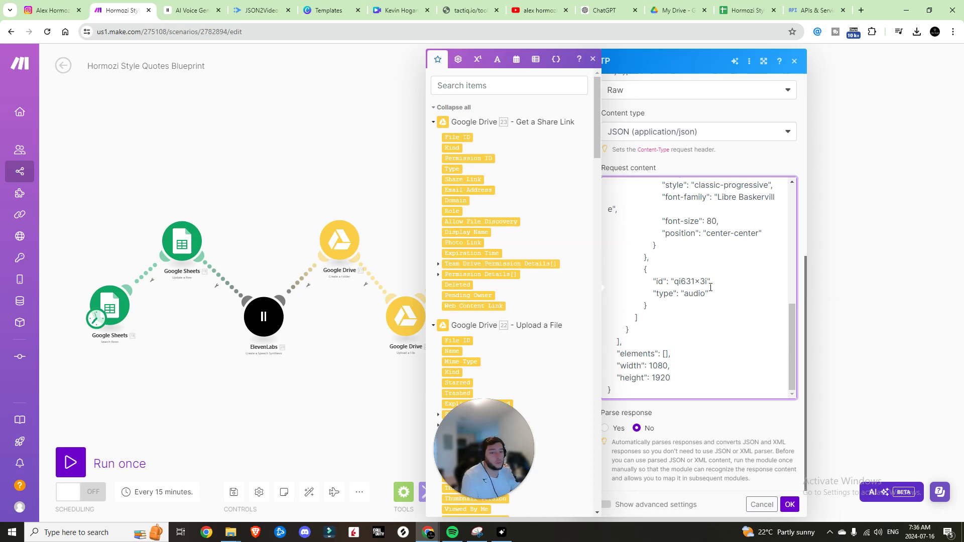
Add a "src" property with an empty value below the audio element's type in the request JSON
scroll(711, 287, up, 1)
scroll(713, 292, down, 1)
click(714, 293)
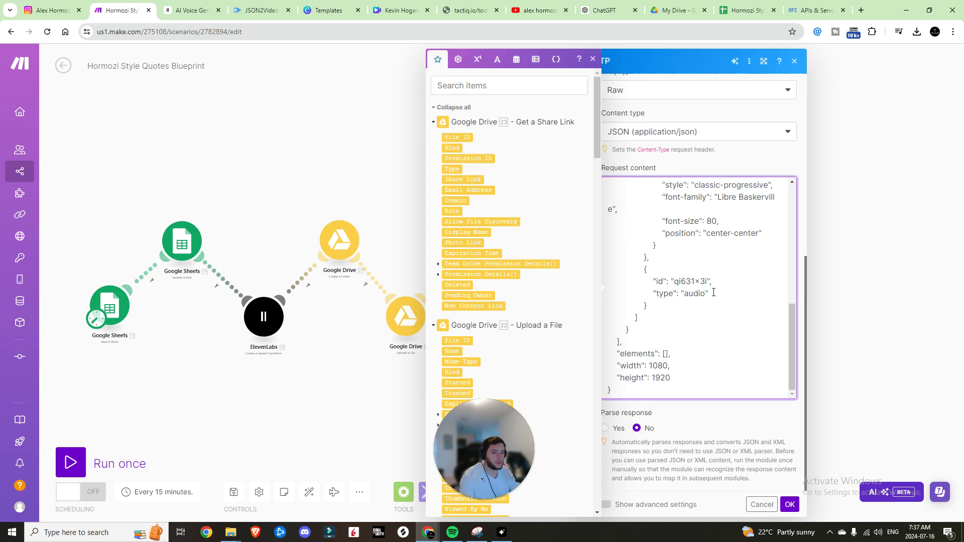
key(Return)
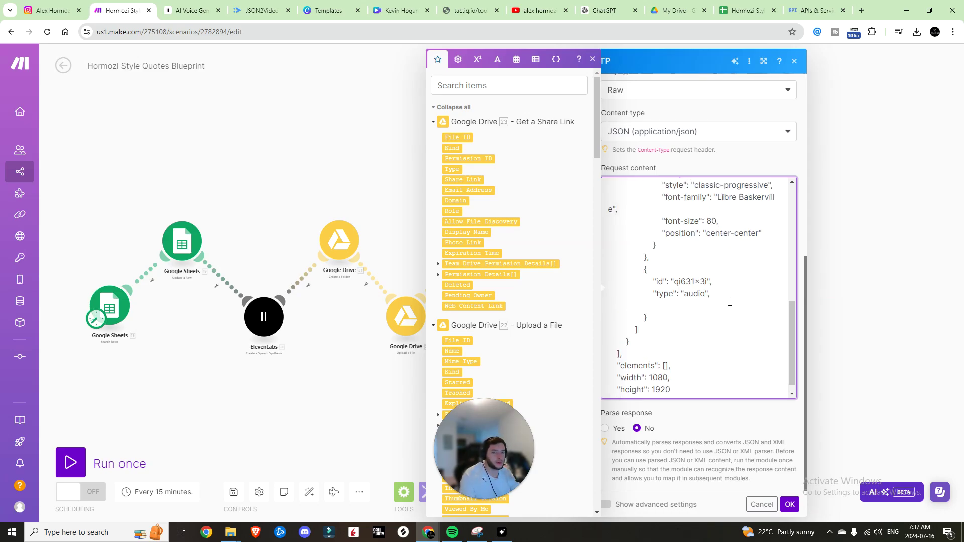
drag(729, 301, 565, 296)
key(ctrl+c)
click(610, 307)
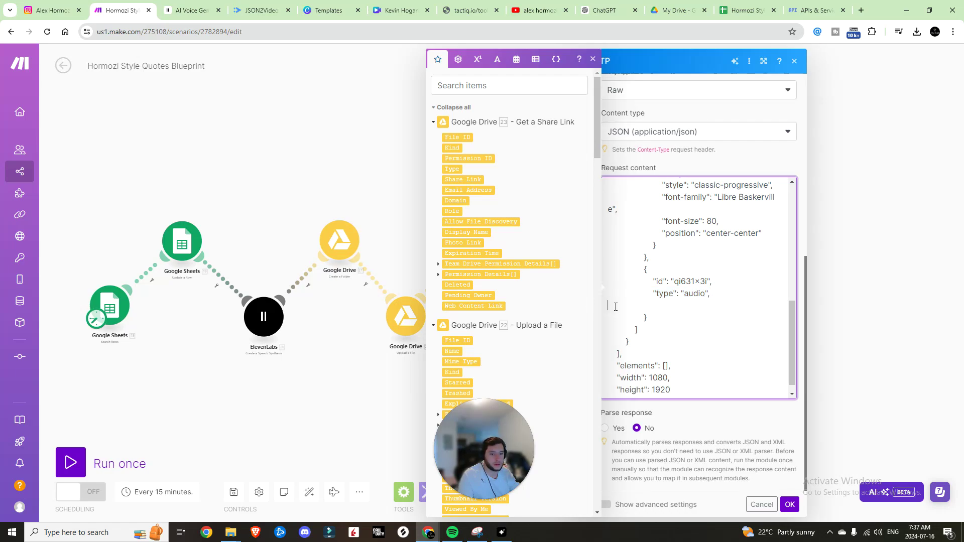
key(ctrl+v)
drag(673, 306, 660, 307)
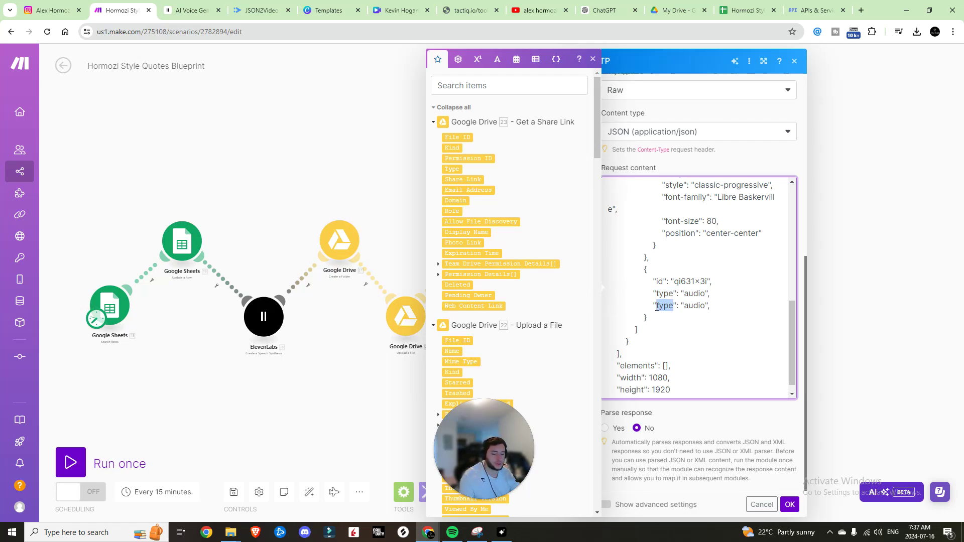
text(src)
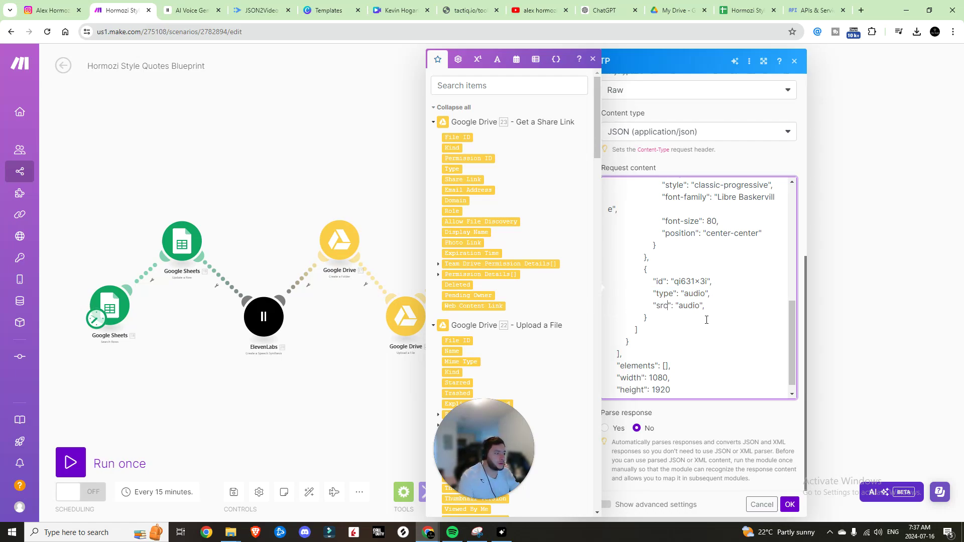
drag(700, 305, 687, 307)
key(BackSpace)
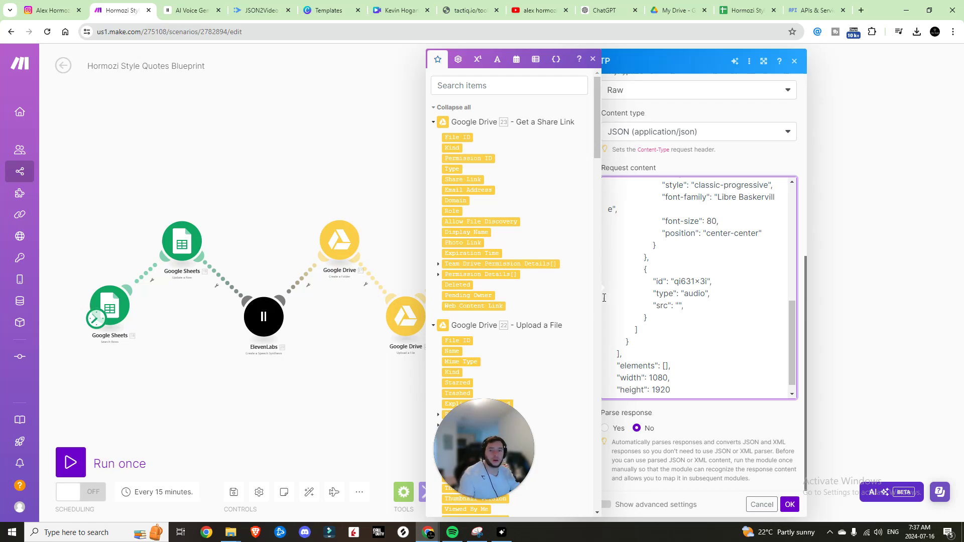
Map Web Content Link from Get a Share Link as the audio src value, and remove the trailing comma after it
click(476, 307)
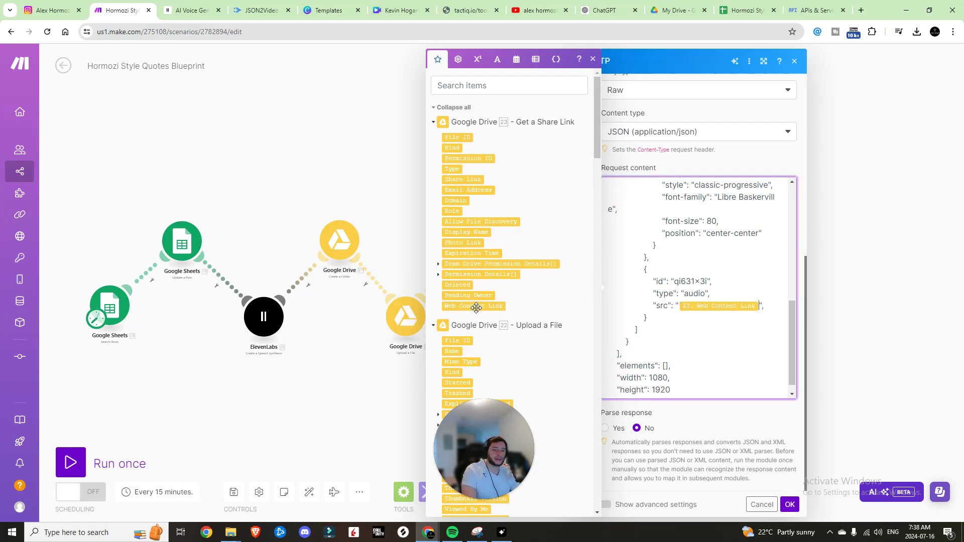
click(781, 304)
key(BackSpace)
scroll(743, 346, down, 1)
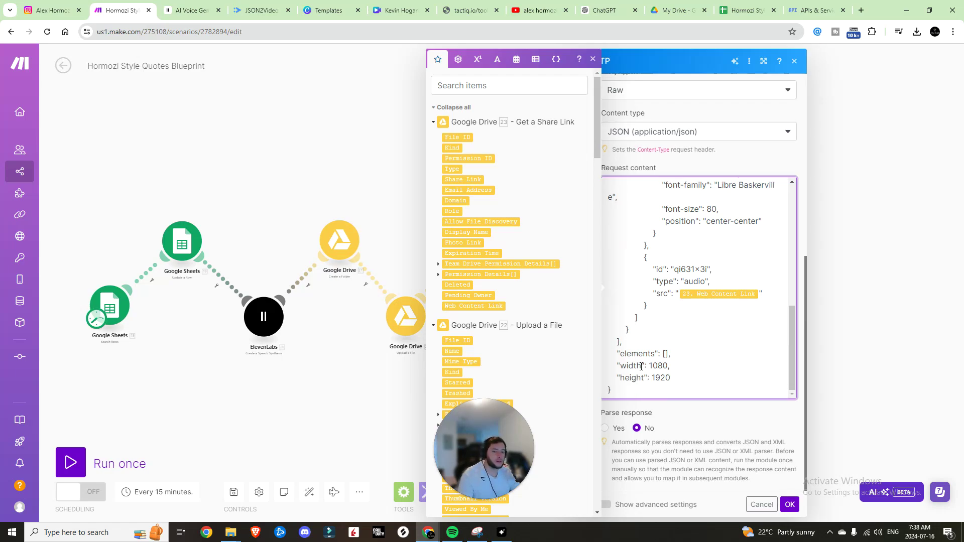
scroll(649, 380, up, 15)
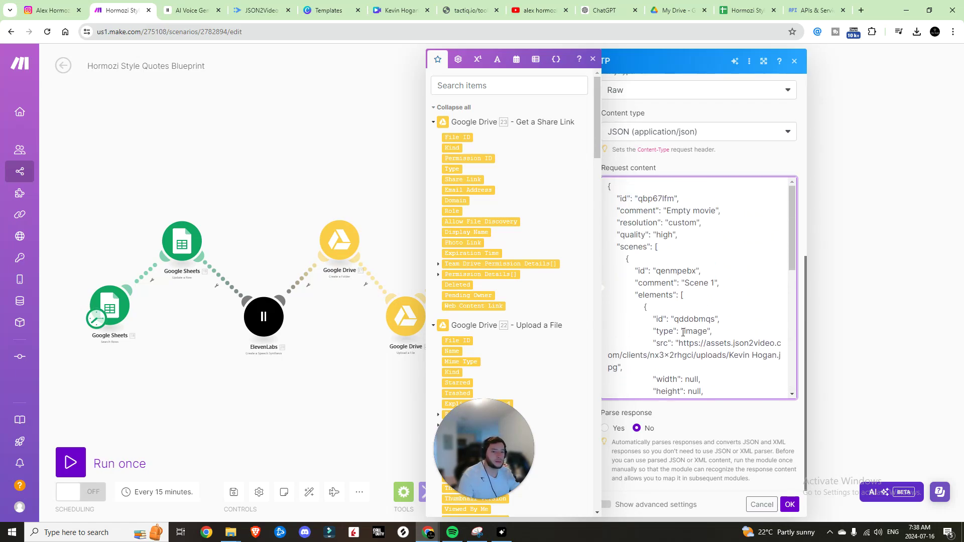
Set the HTTP request to parse the response and save its settings
click(657, 475)
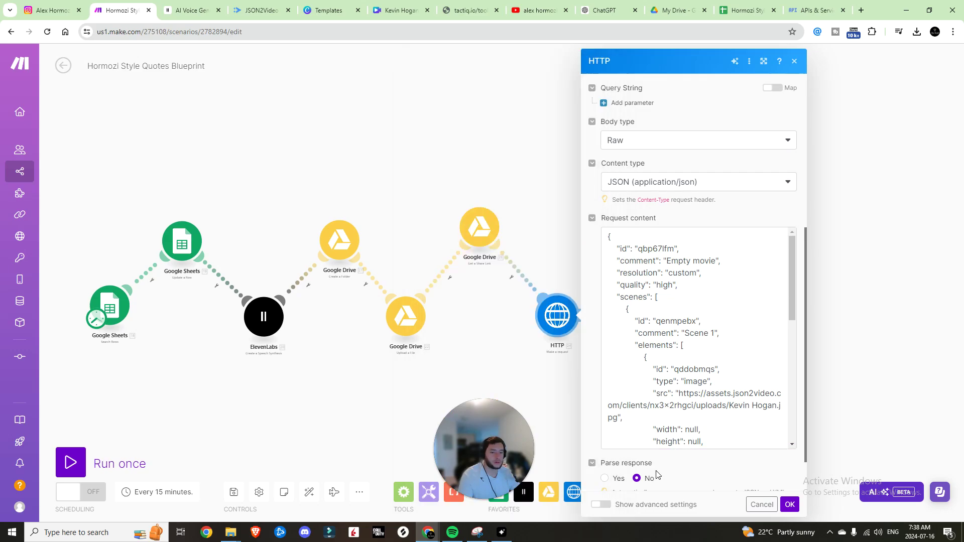
click(605, 478)
scroll(681, 472, down, 1)
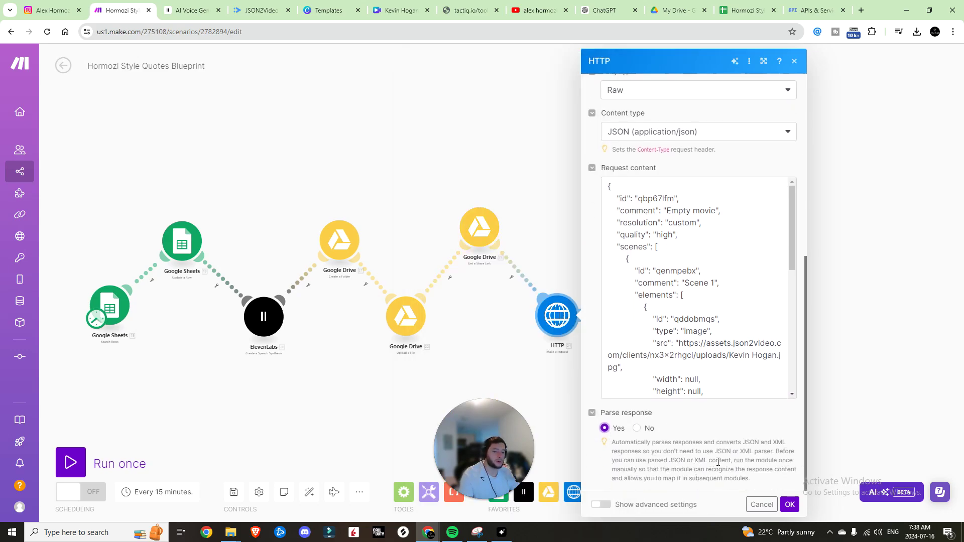
click(790, 504)
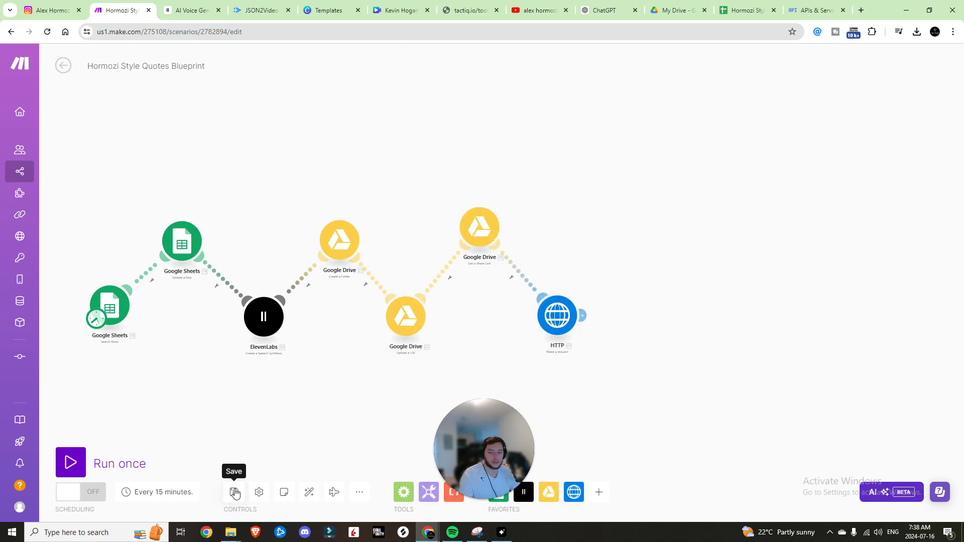
Add a Sleep module after the HTTP request with a delay of 90 seconds
click(578, 315)
text(slee)
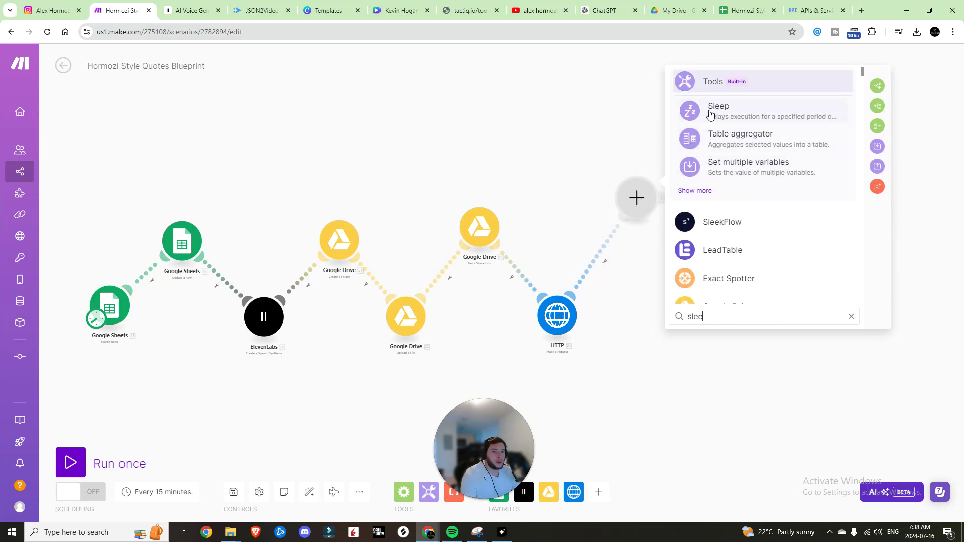
click(712, 110)
click(690, 184)
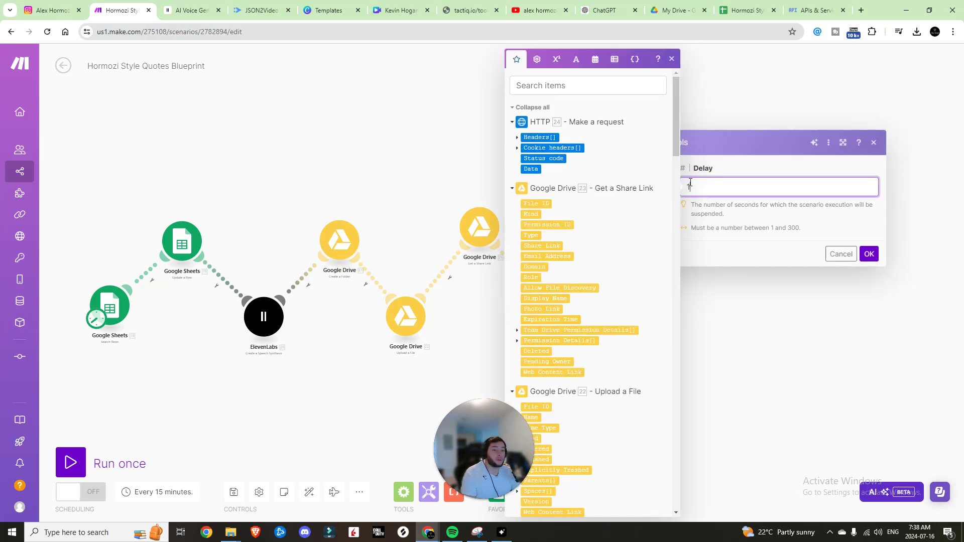
text(90)
click(727, 213)
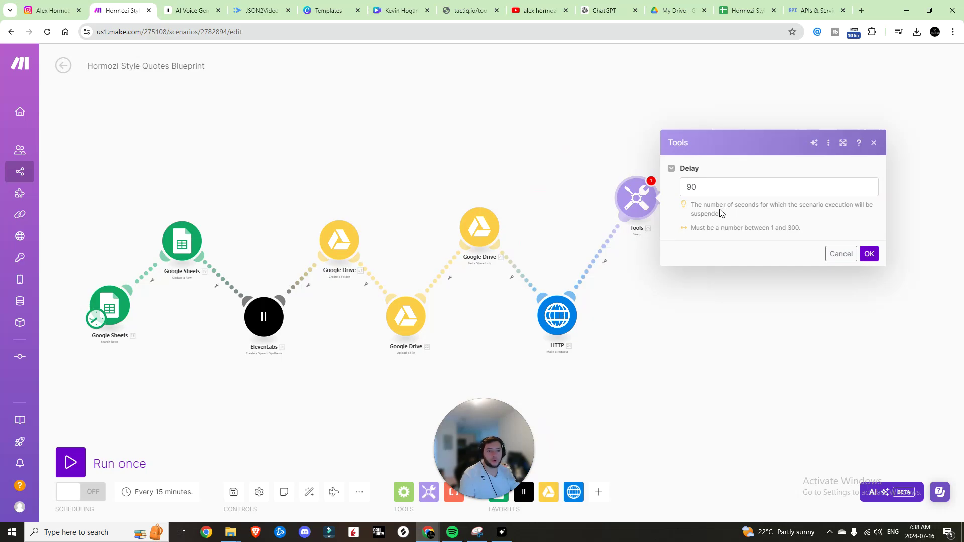
drag(639, 203, 640, 212)
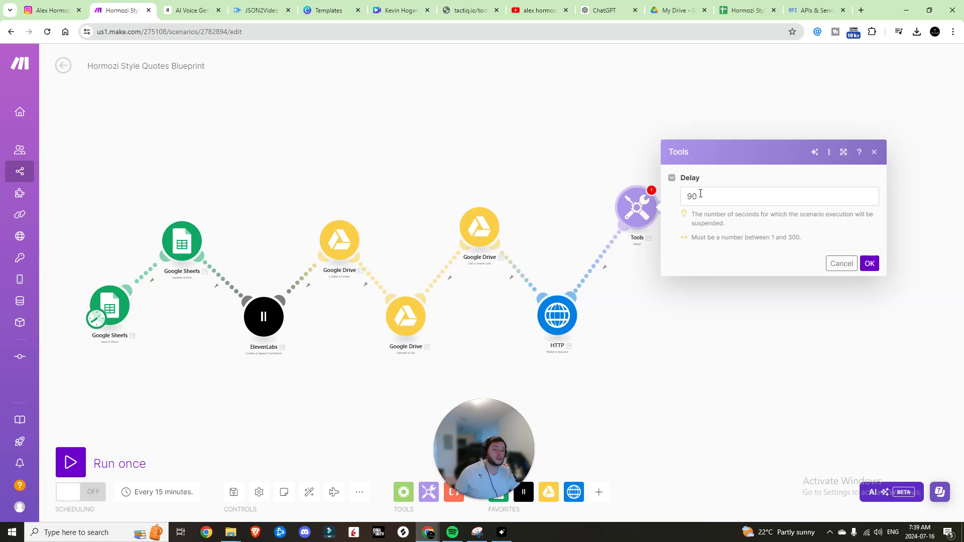
click(867, 266)
Add a second HTTP Make a request module after the Sleep module
drag(719, 226, 716, 351)
click(798, 335)
click(798, 332)
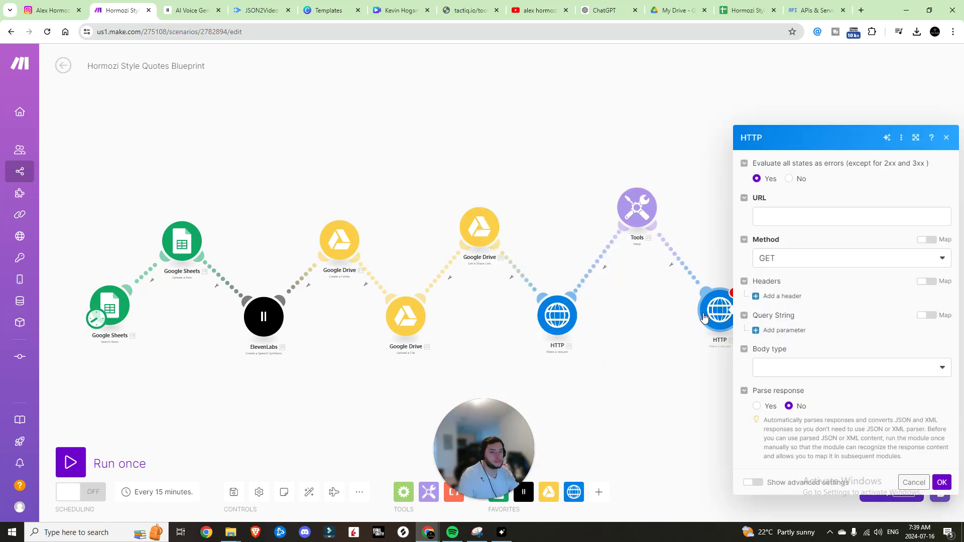
click(567, 316)
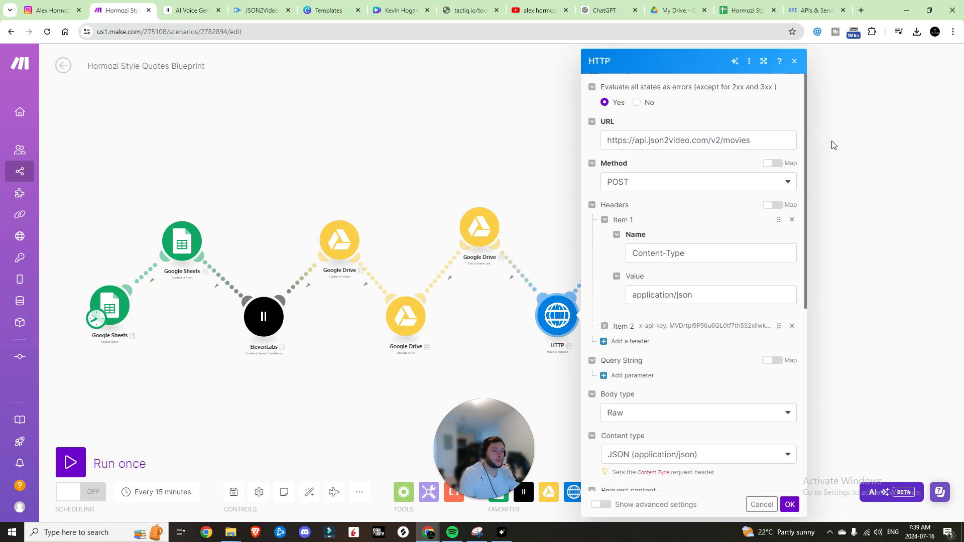
click(841, 154)
key(ctrl+v)
click(814, 284)
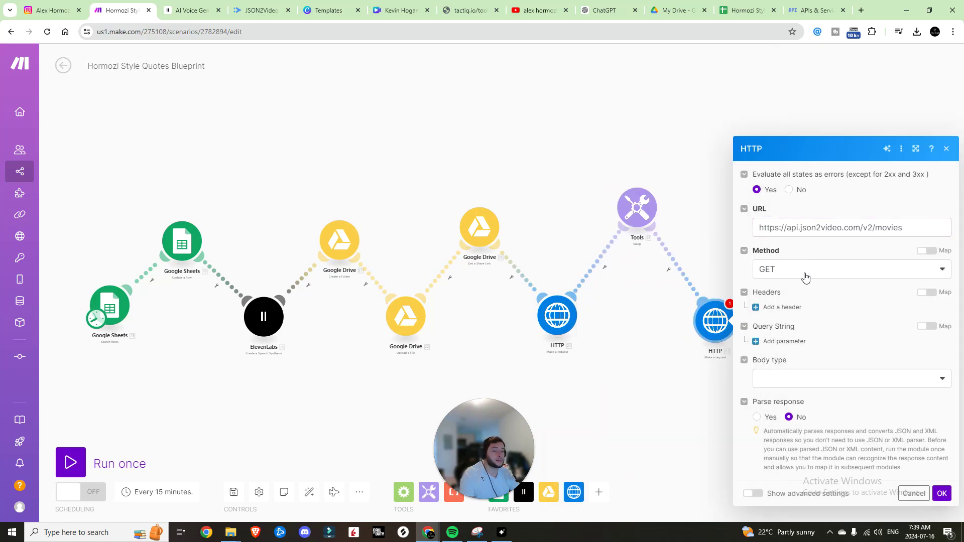
click(780, 304)
click(778, 327)
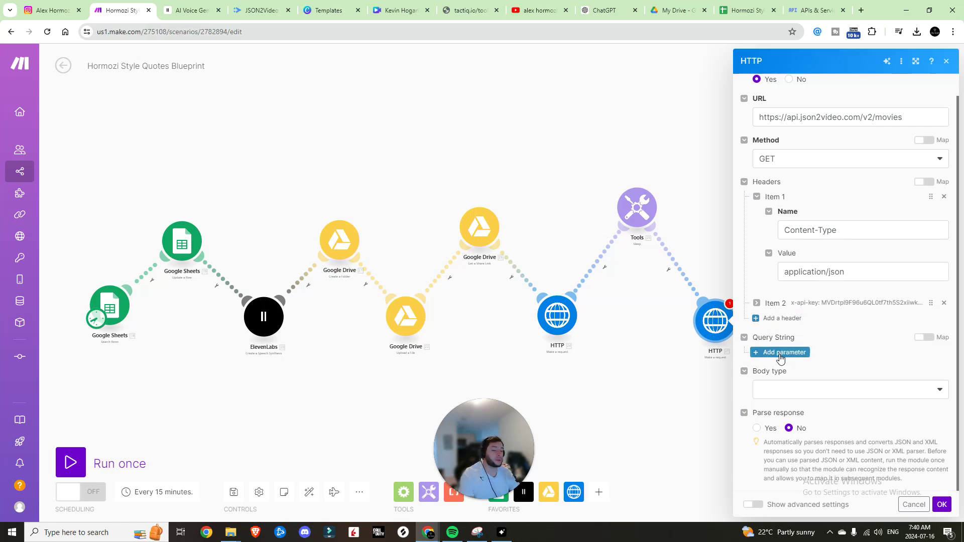
Add a query string parameter named project to the second HTTP request, with Data from the first HTTP request as its value
click(781, 353)
text(project)
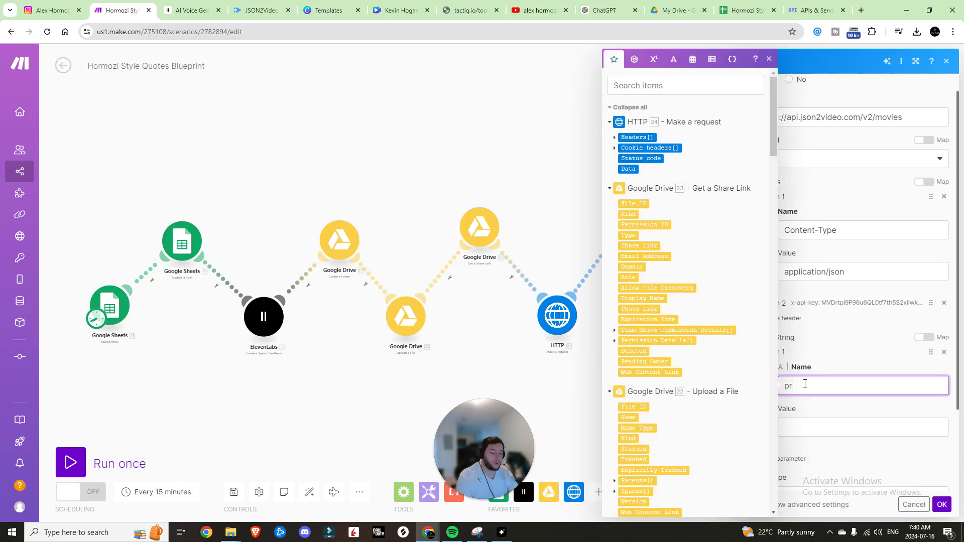
click(814, 424)
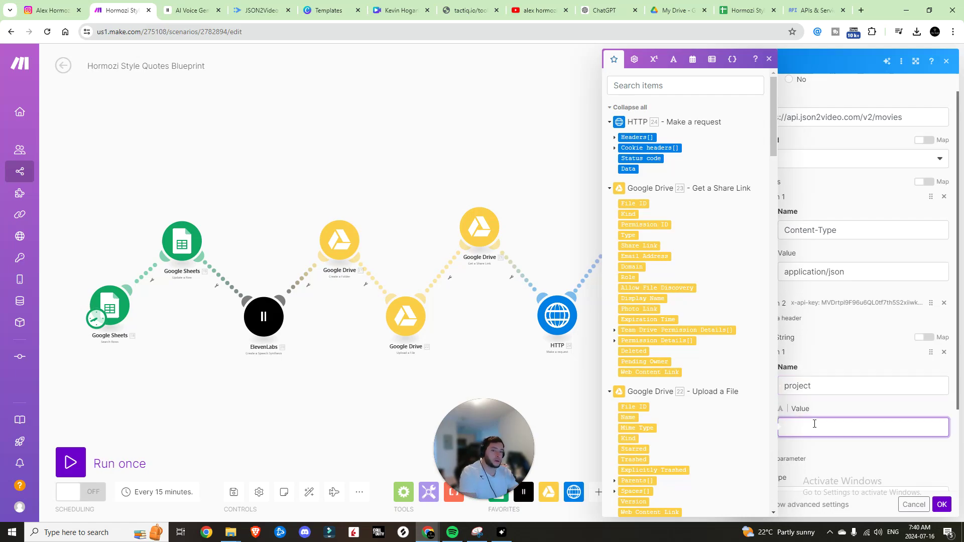
drag(637, 172, 809, 389)
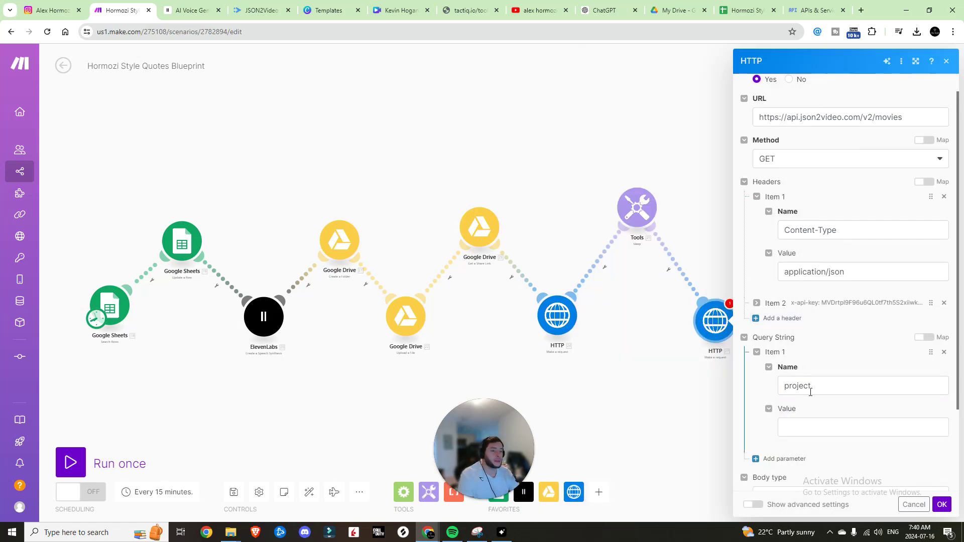
click(812, 428)
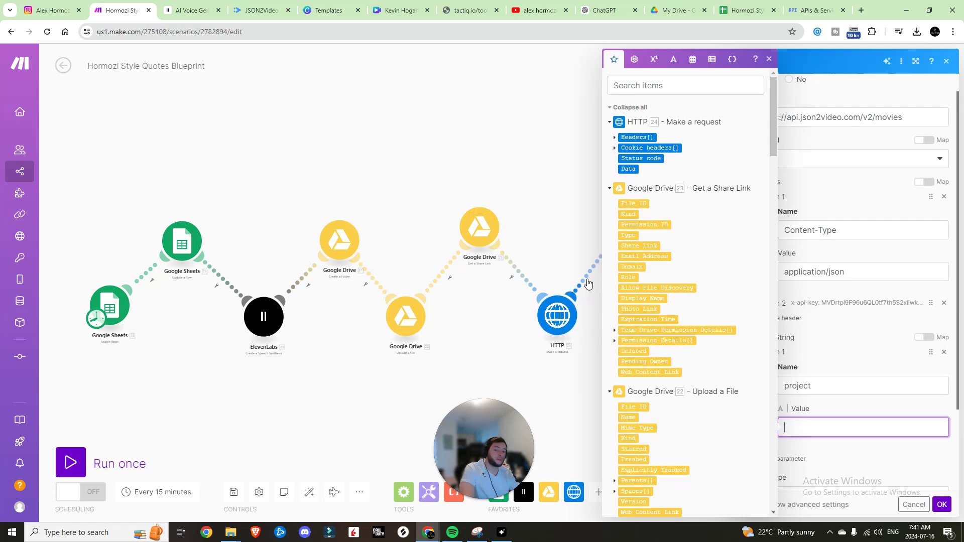
click(628, 169)
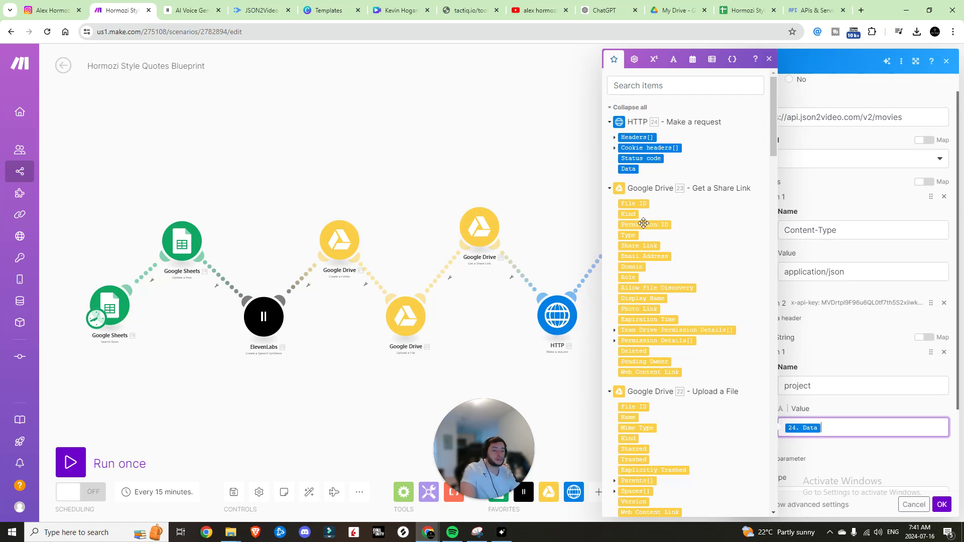
click(868, 453)
Turn on response parsing for the second HTTP request, confirm its settings and save the scenario
scroll(870, 454, down, 1)
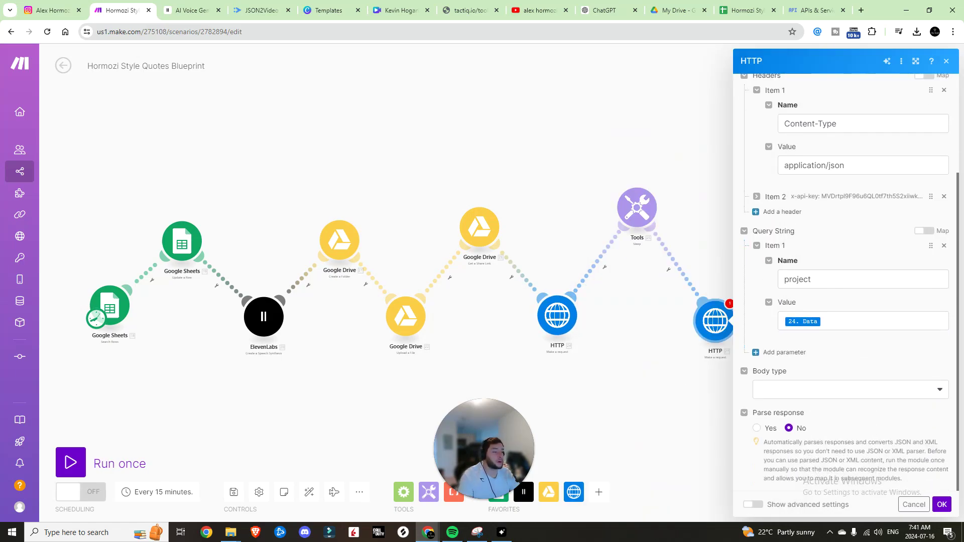
click(757, 428)
click(942, 504)
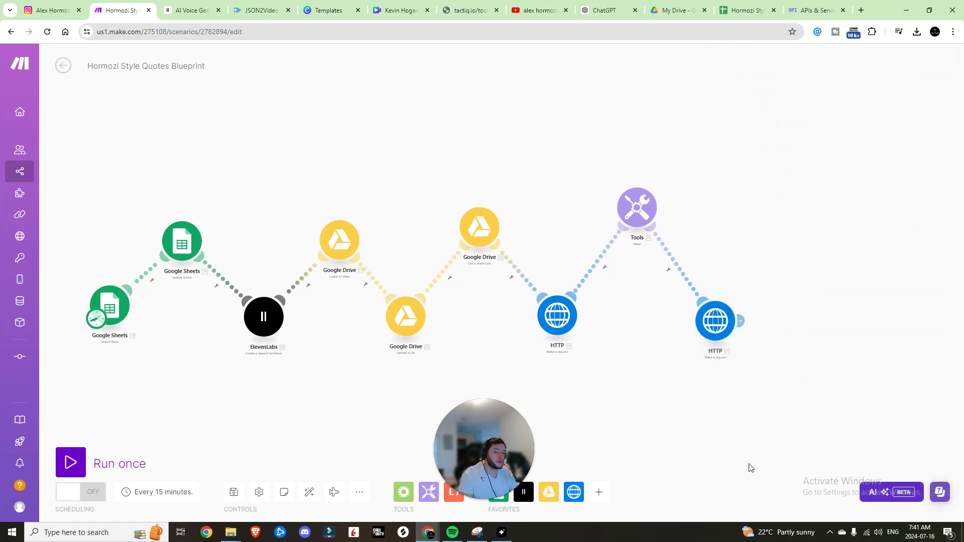
click(234, 492)
Unlink the second HTTP request from the Sleep module and run the scenario once
right_click(679, 270)
click(709, 287)
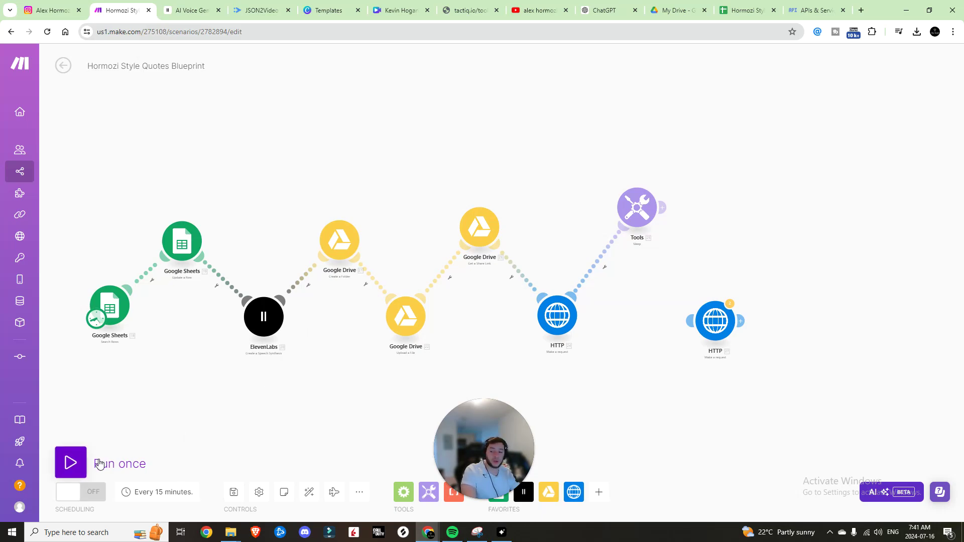
click(73, 465)
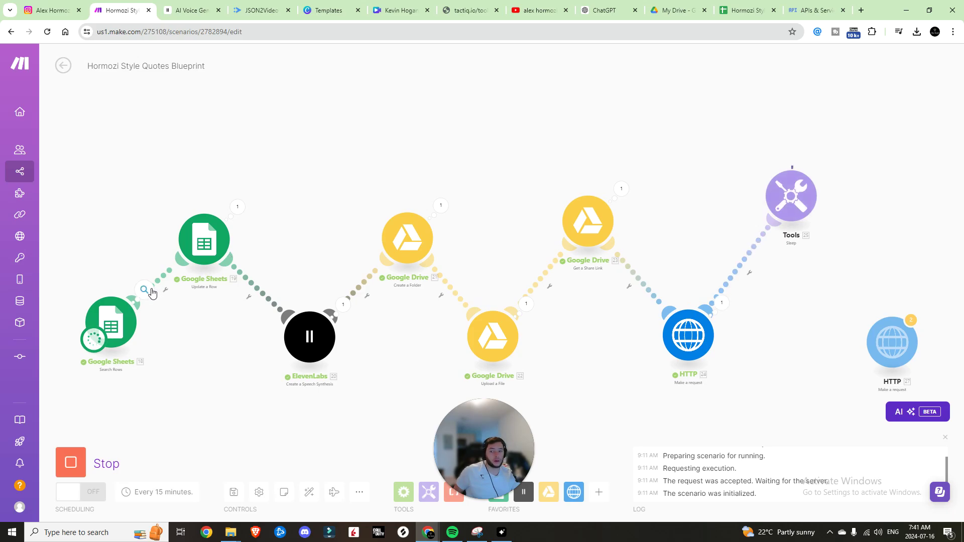
Check the first quote's status in the Hormozi Style Quotes spreadsheet, and inspect the ElevenLabs output in the Make scenario
click(746, 10)
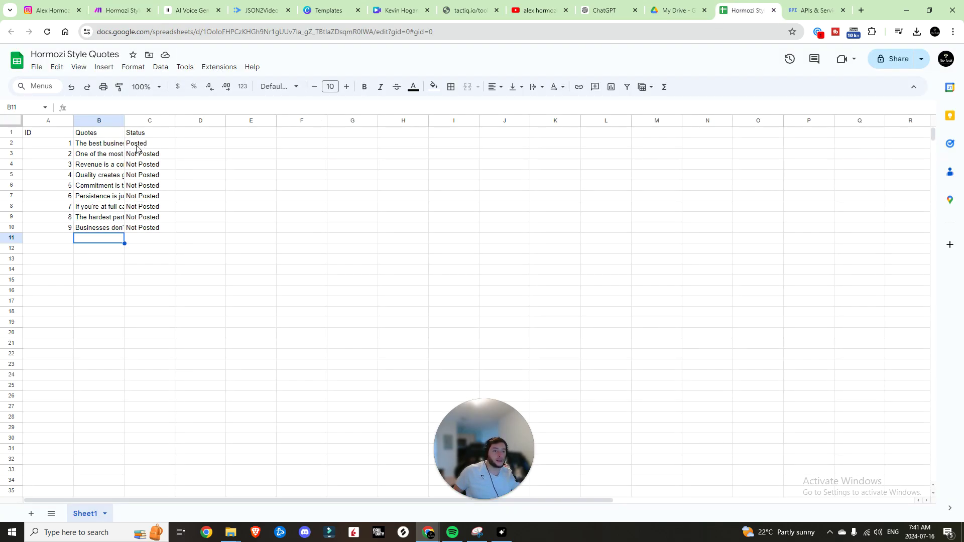
click(117, 10)
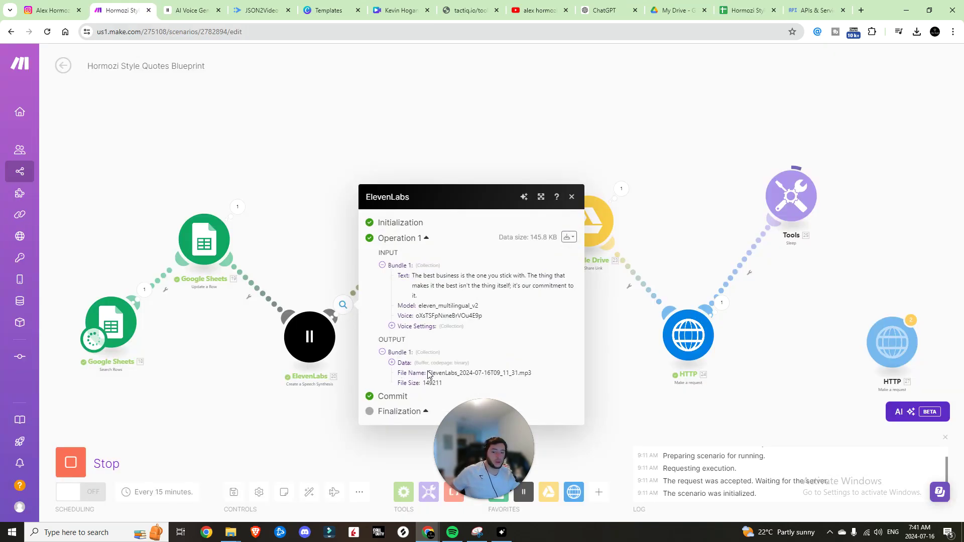
Inspect the ElevenLabs output file name and the Google Drive Create a Folder module's output
drag(429, 374, 534, 376)
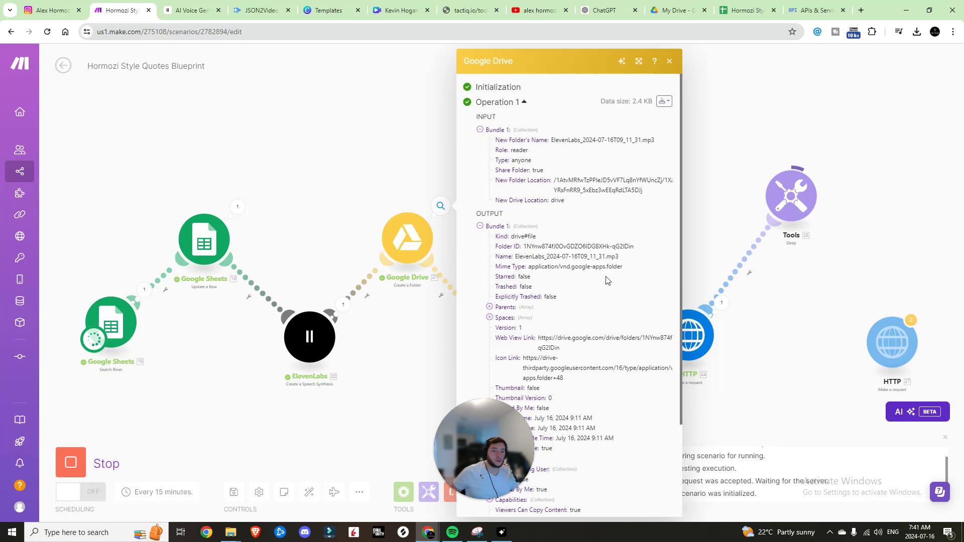
scroll(608, 281, down, 2)
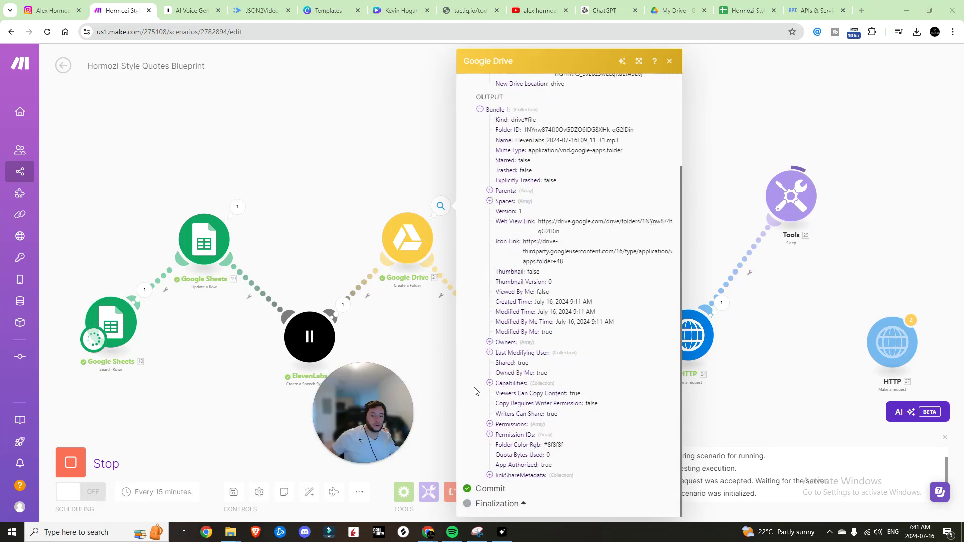
click(422, 339)
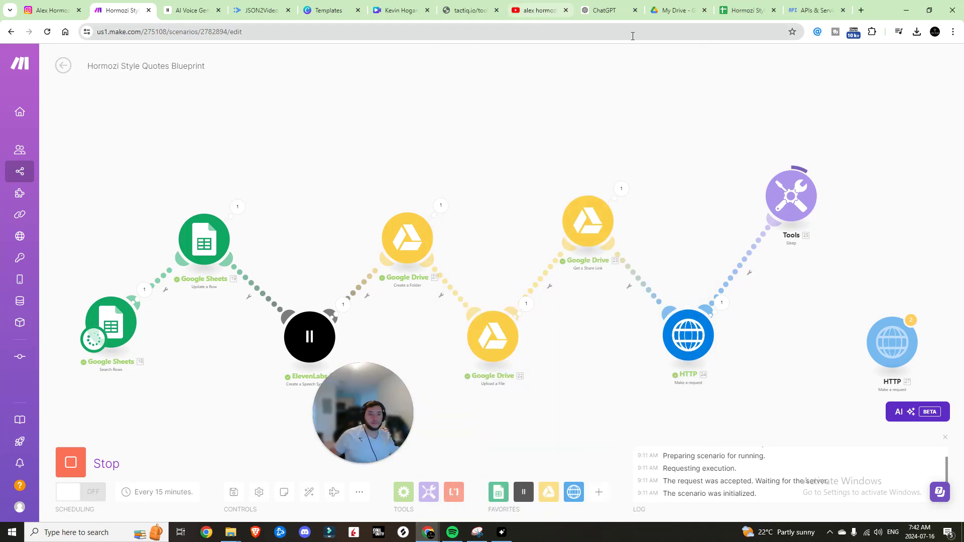
Check in Google Drive that AAA > Trash holds the new ElevenLabs folder with its mp3 inside, comparing it with the output in Make
click(675, 10)
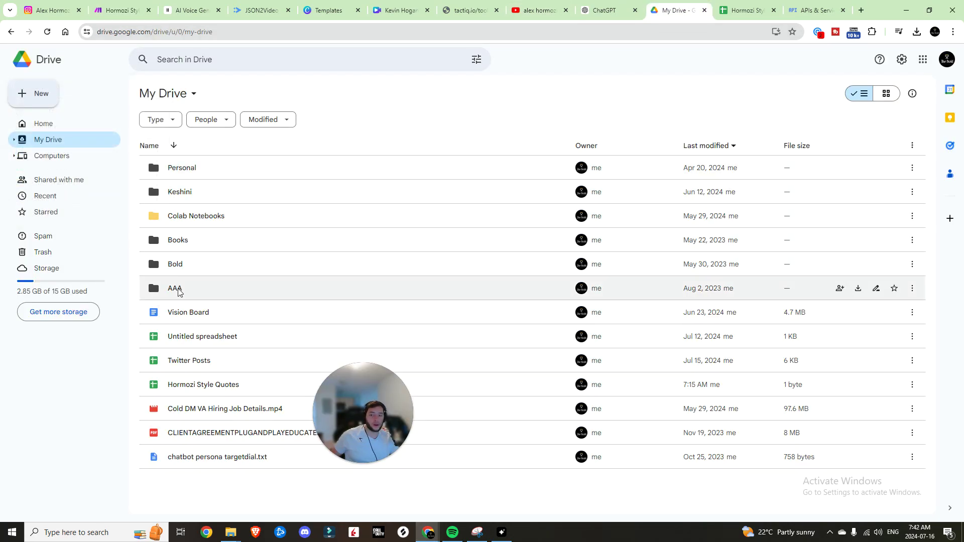
double_click(175, 289)
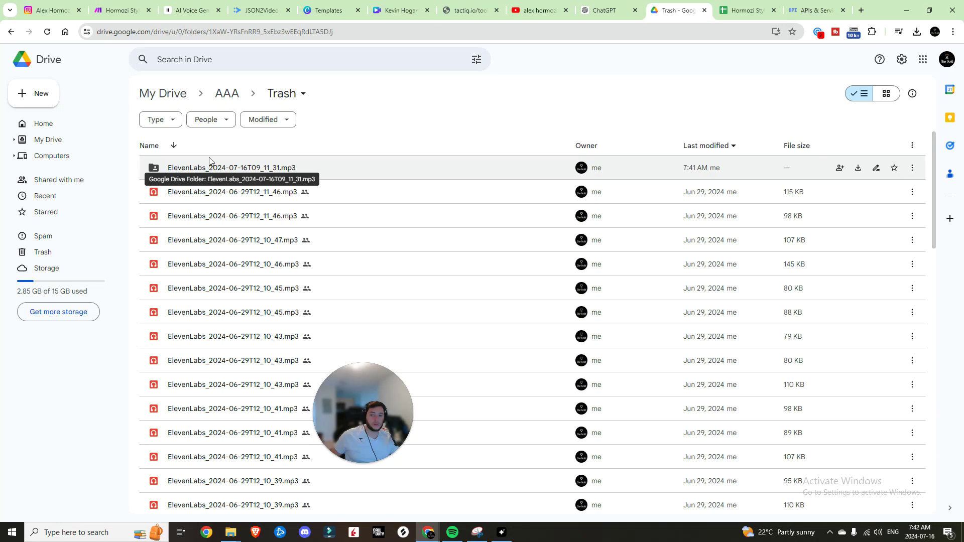
double_click(251, 173)
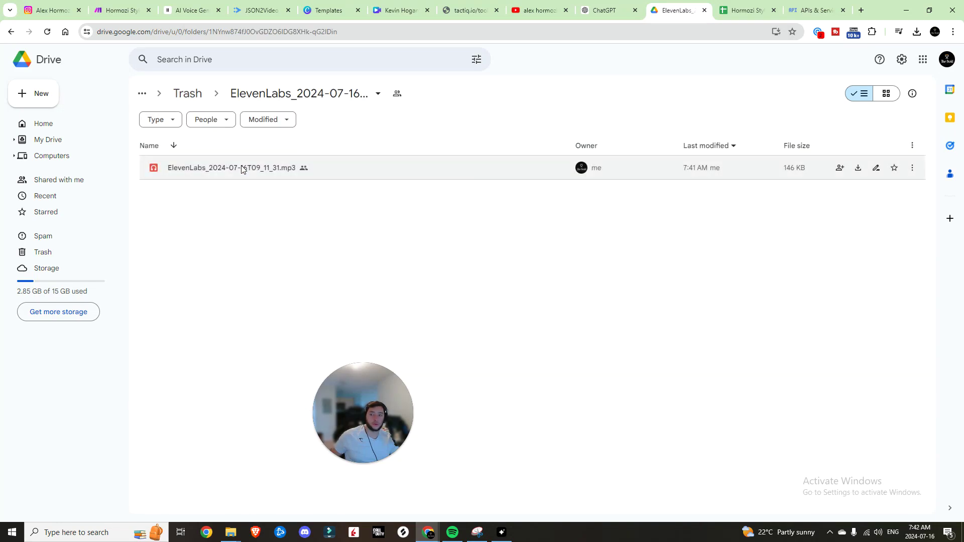
key(ctrl+2)
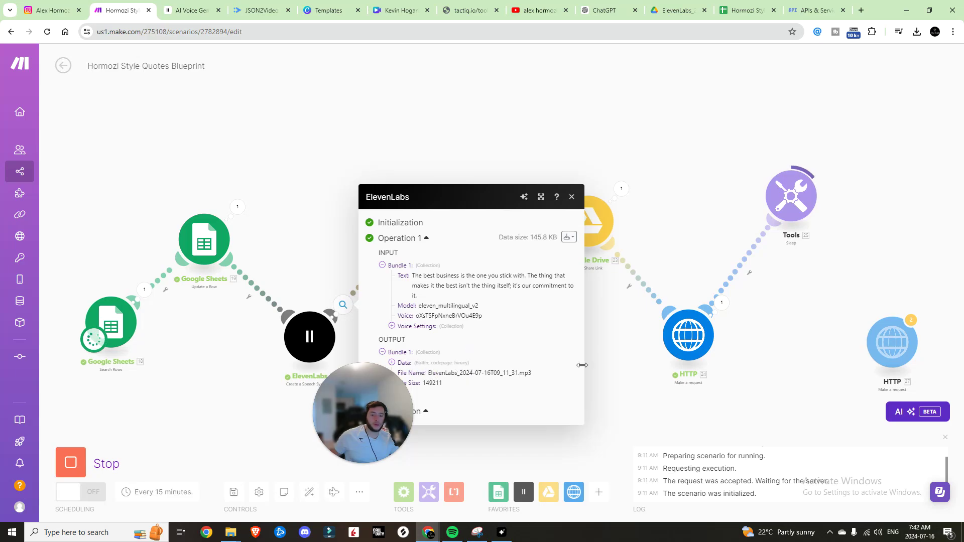
click(675, 10)
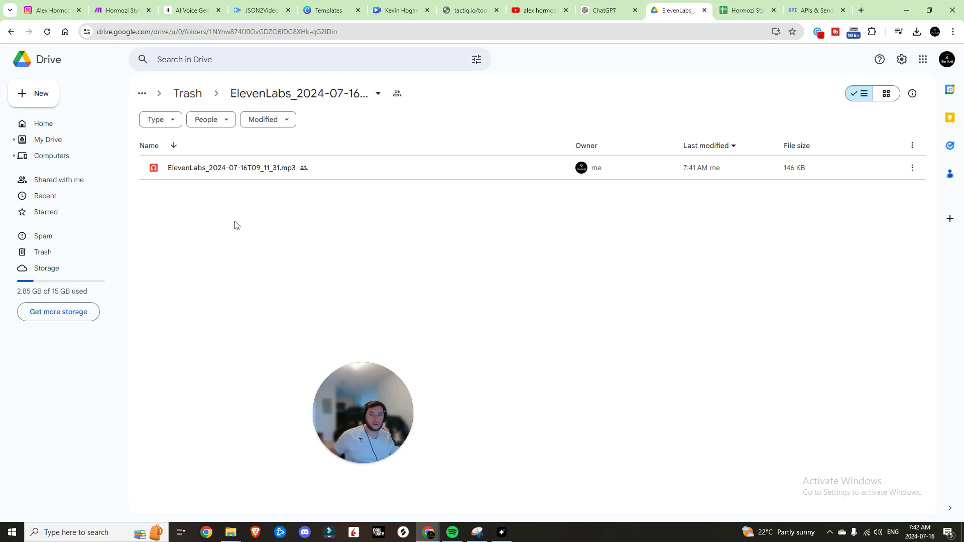
key(ctrl+2)
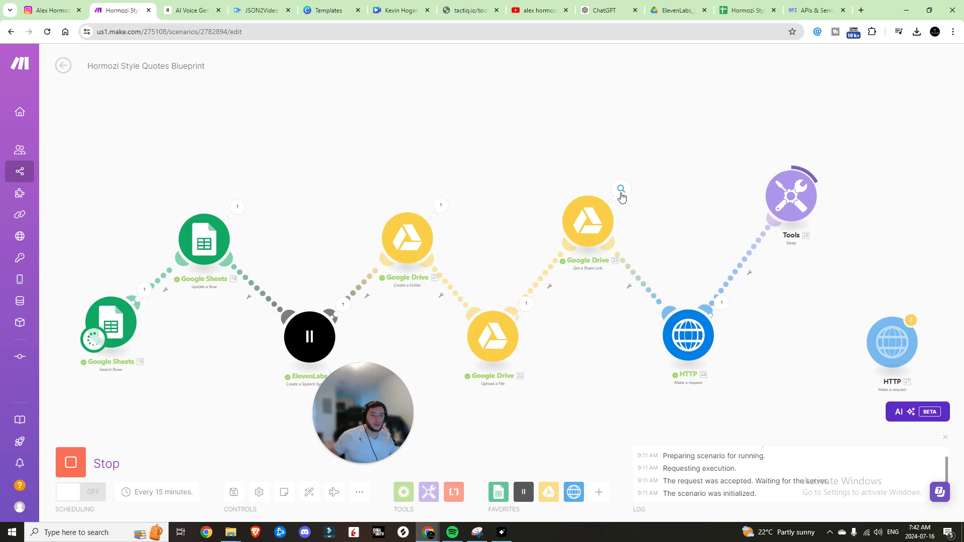
Inspect the outputs of the Google Drive Get a Share Link module and the first HTTP request
click(621, 190)
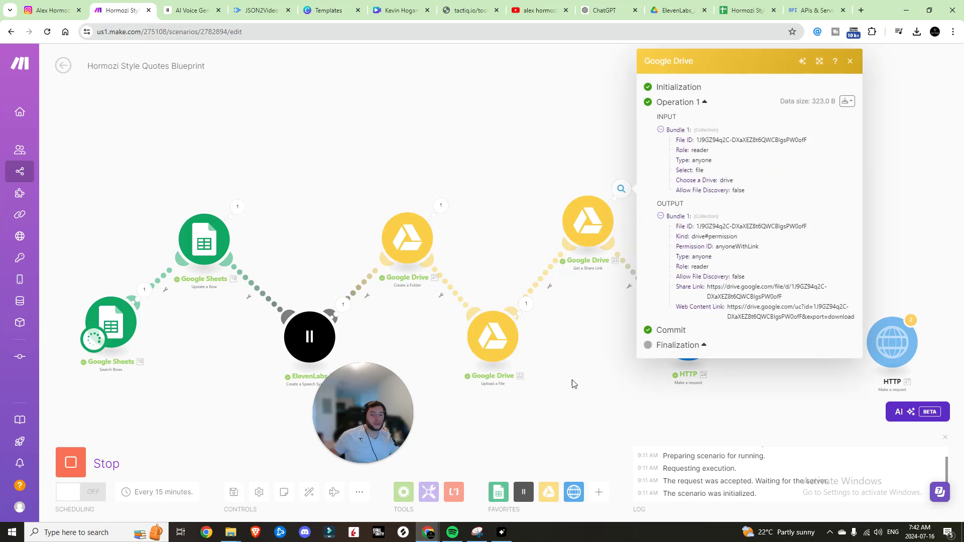
click(688, 369)
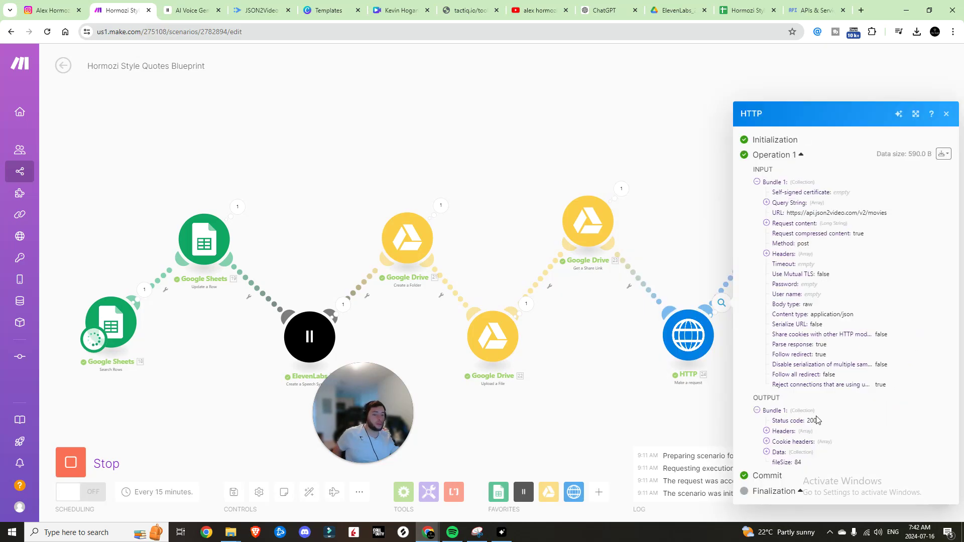
click(728, 338)
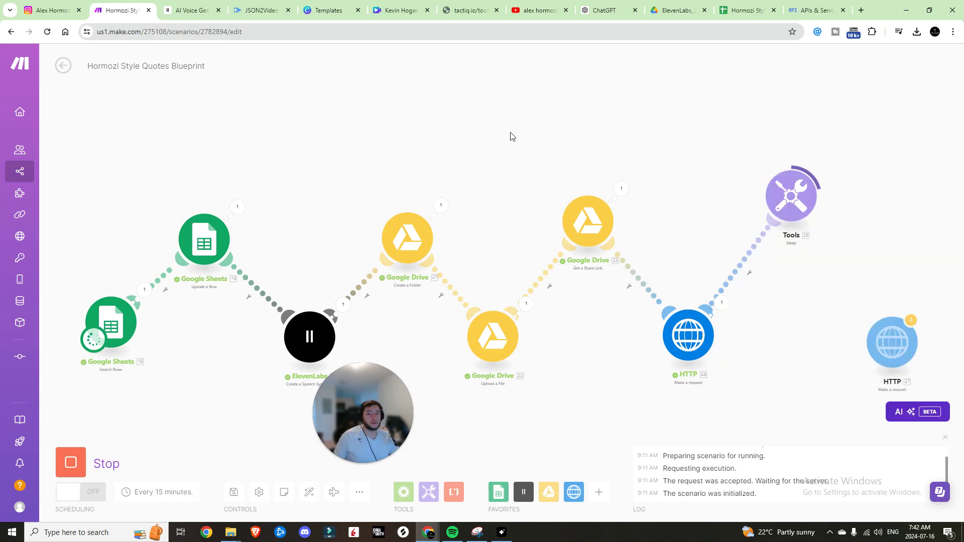
Switch to JSON2Video, check the render logs for the new job and play its rendered video
click(269, 11)
click(254, 113)
click(62, 156)
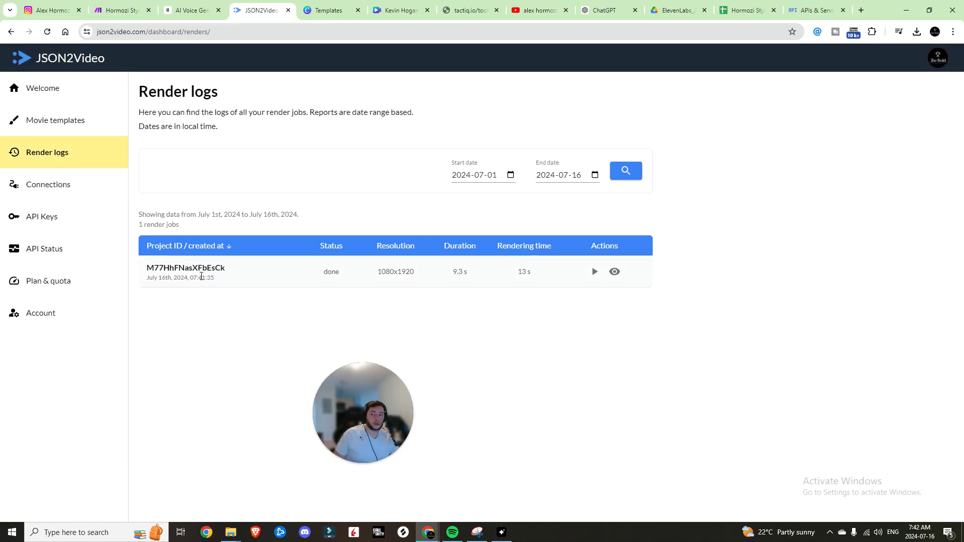
click(615, 272)
click(610, 330)
click(596, 272)
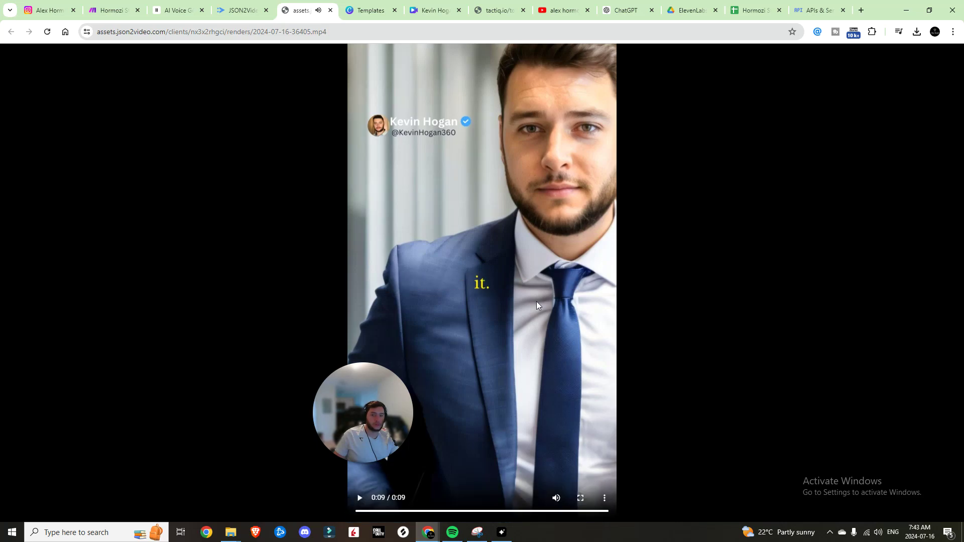
Back in Make, relink the second HTTP request to Sleep and set its project parameter to data: project from the first HTTP request
key(ctrl+2)
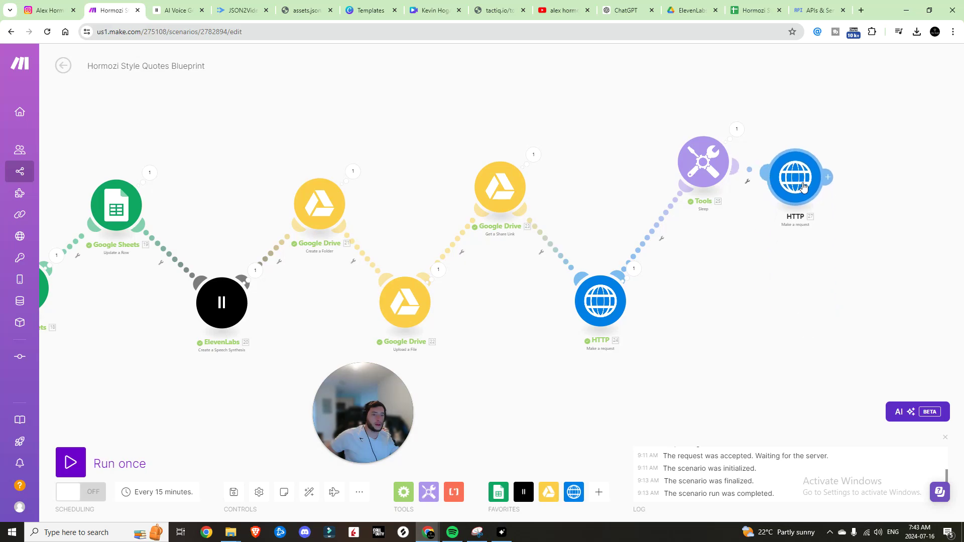
drag(806, 286, 794, 208)
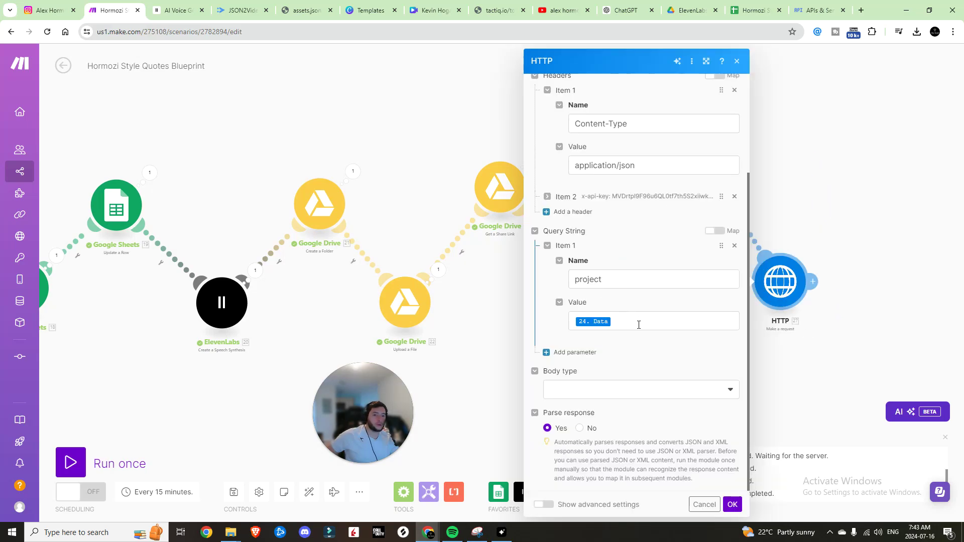
click(639, 325)
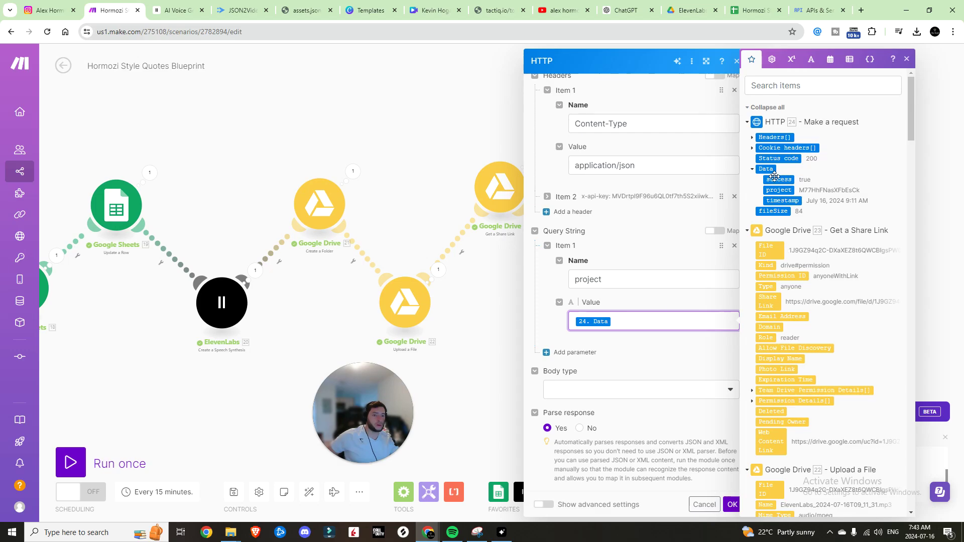
drag(781, 190, 653, 322)
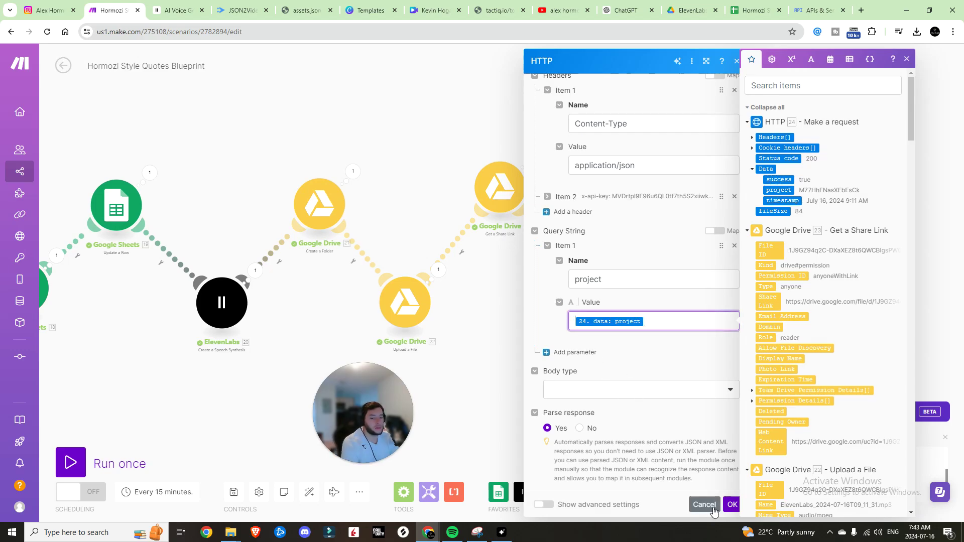
click(732, 505)
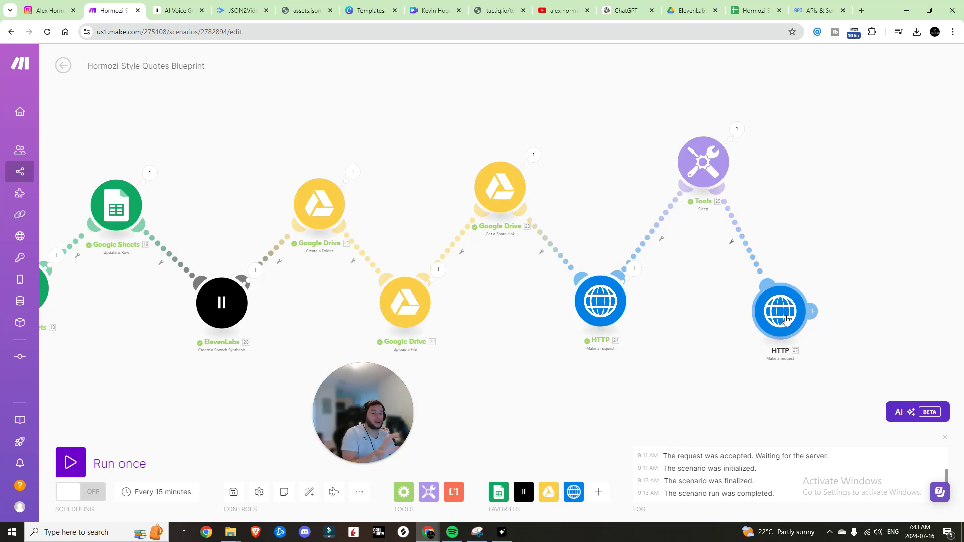
Add an HTTP Get a file module after the second HTTP request, leave it unconfigured and unlink it
click(813, 311)
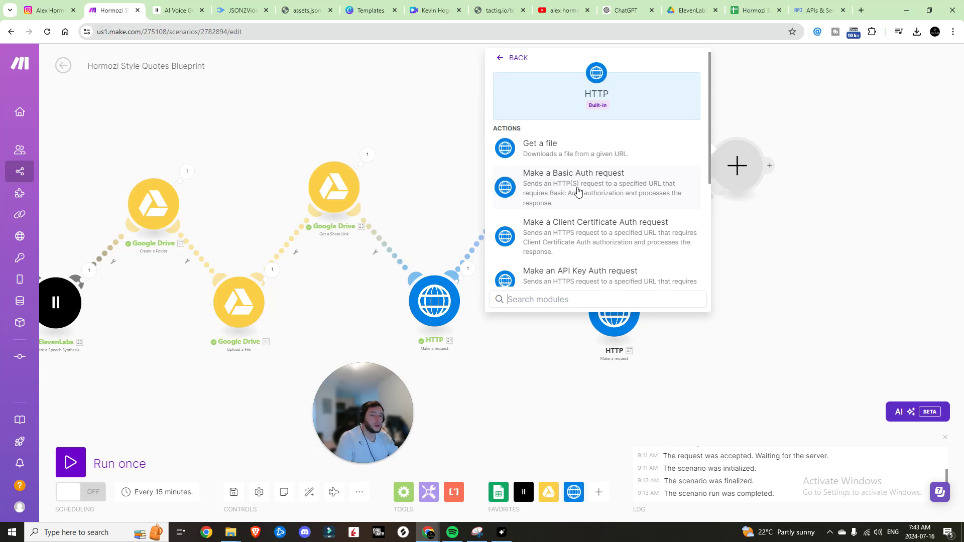
click(557, 151)
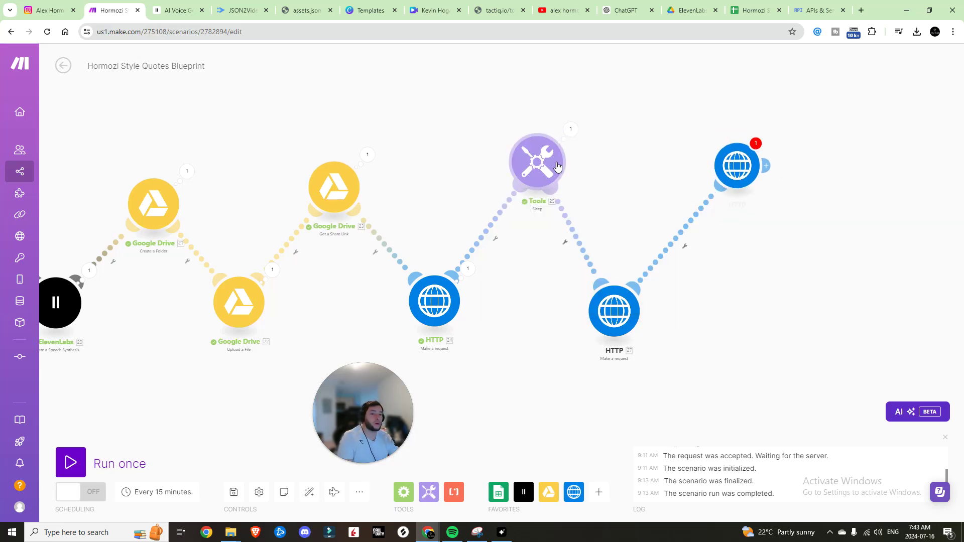
click(815, 170)
click(815, 125)
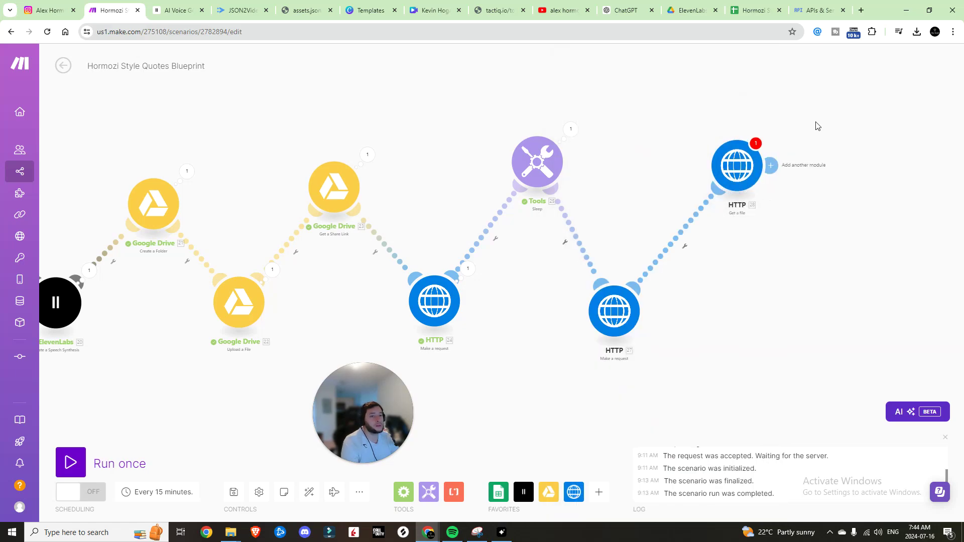
right_click(680, 231)
click(708, 253)
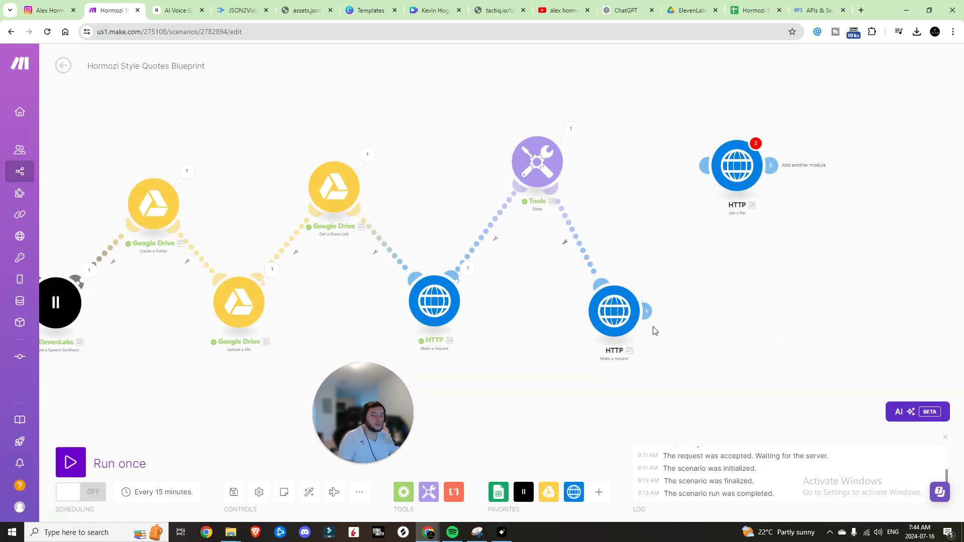
Review the second HTTP request's settings and check the project ID in the first HTTP request's output
scroll(609, 344, down, 2)
scroll(674, 327, down, 1)
click(691, 271)
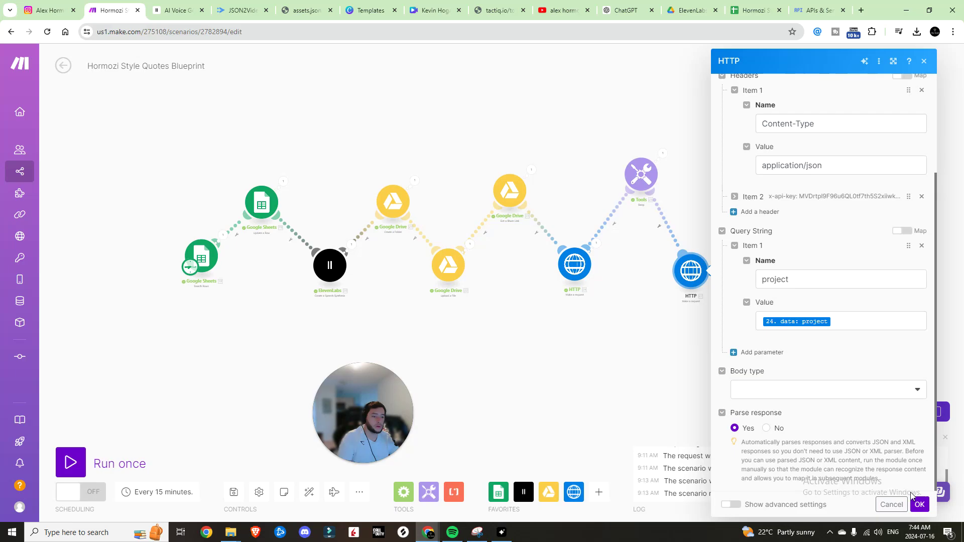
click(919, 501)
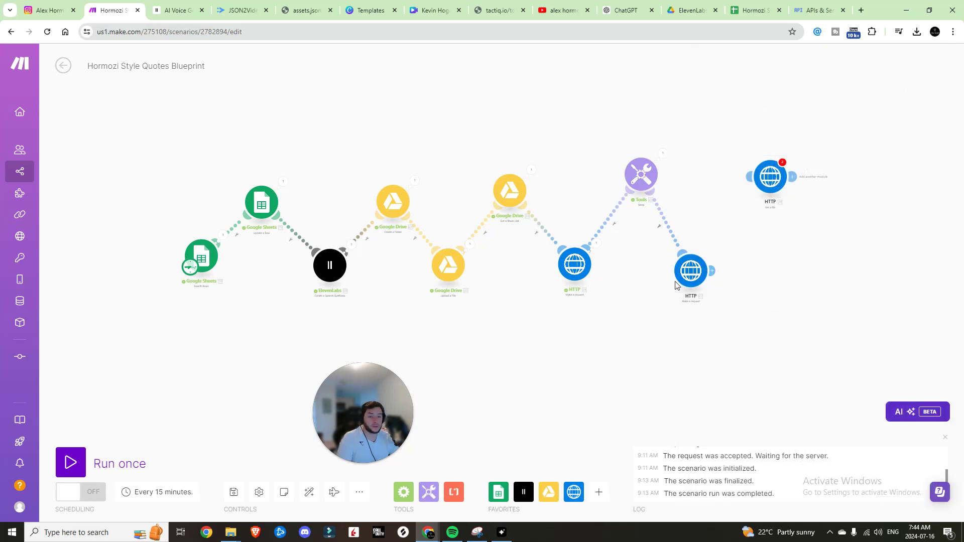
drag(691, 278, 696, 266)
click(695, 265)
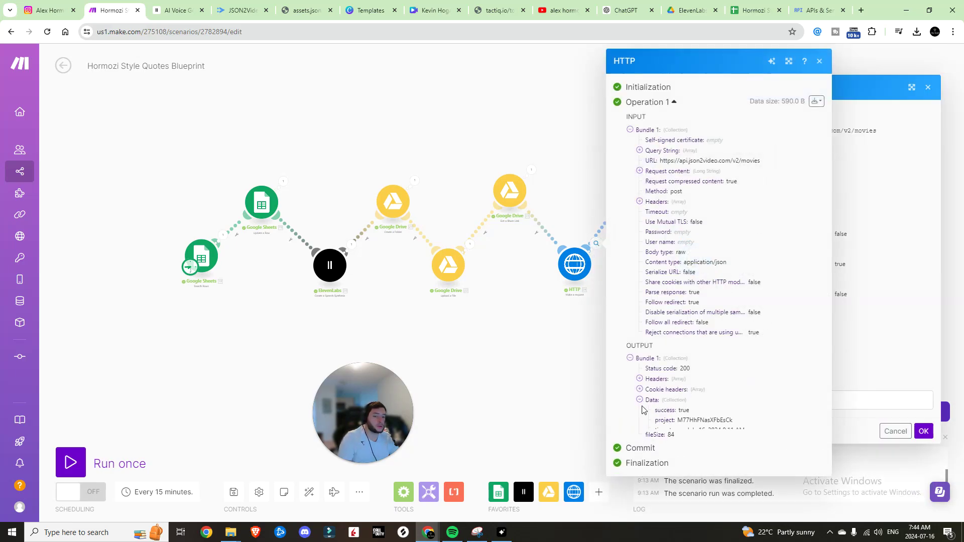
key(Escape)
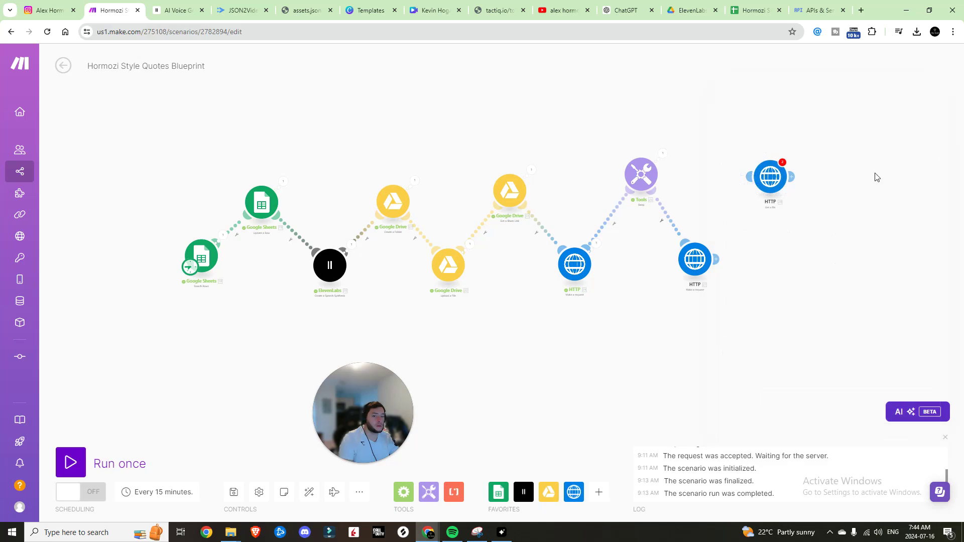
Run only the second HTTP request, using the project ID copied from the first HTTP request's output data
right_click(692, 262)
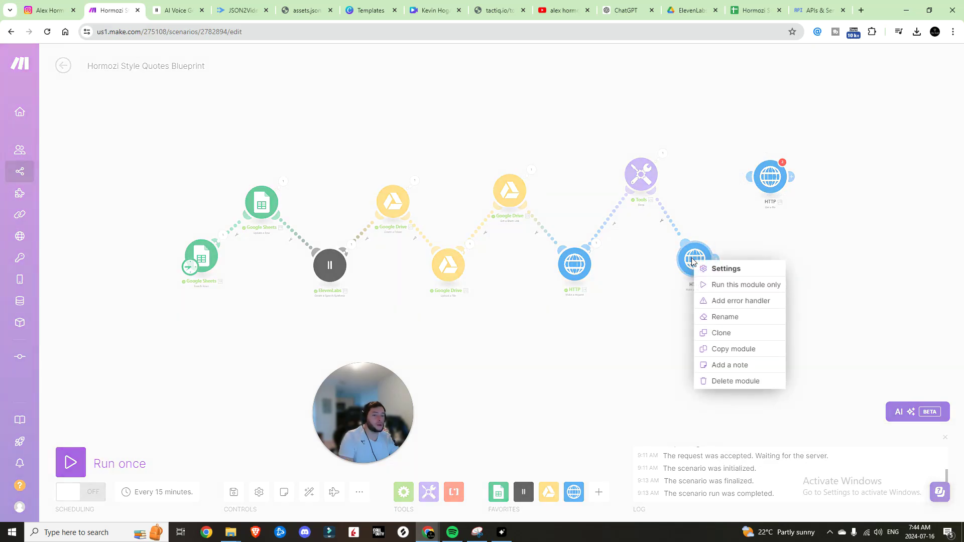
click(729, 284)
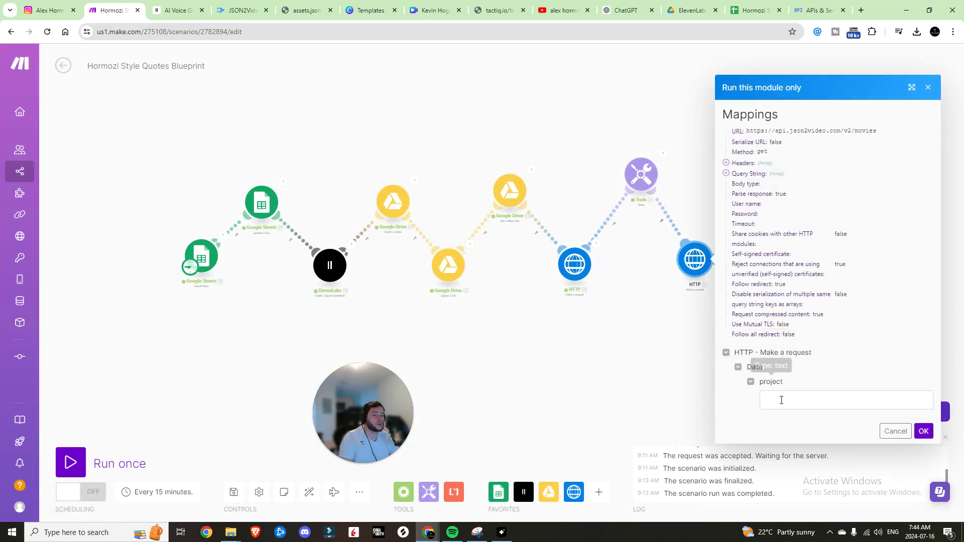
click(596, 244)
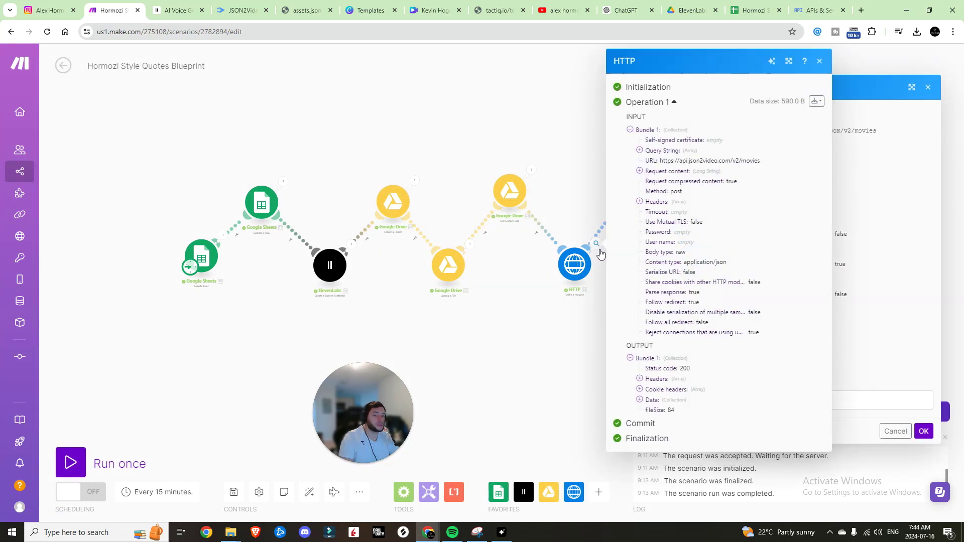
click(640, 400)
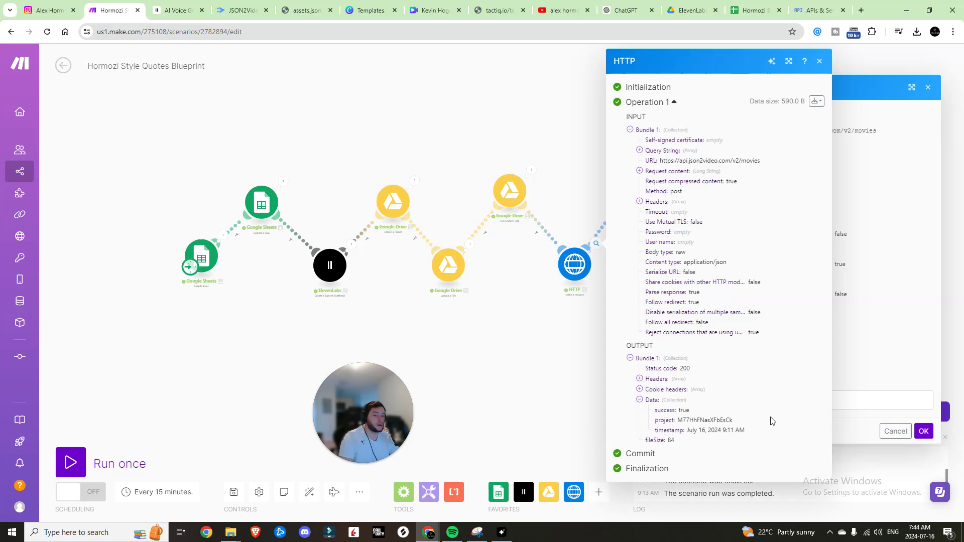
click(841, 399)
key(ctrl+v)
click(820, 61)
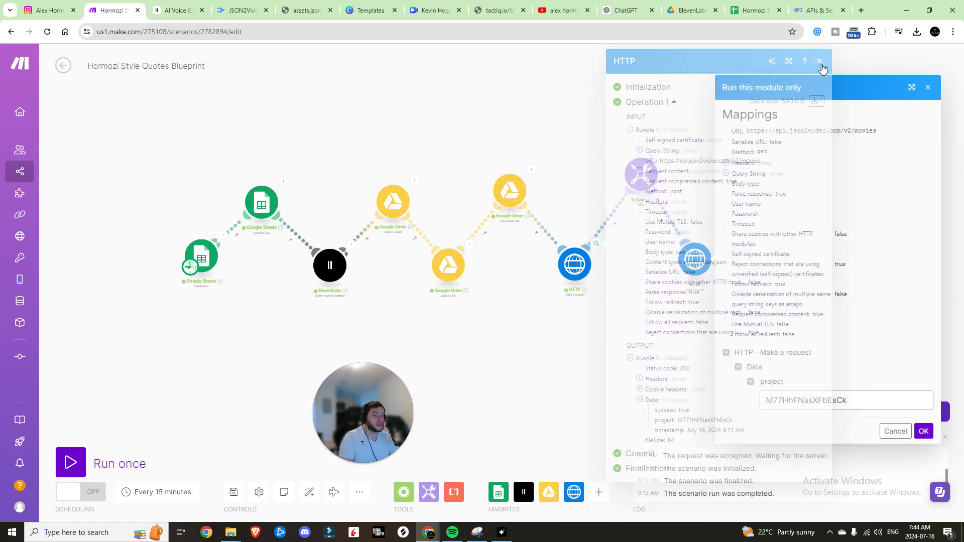
click(923, 431)
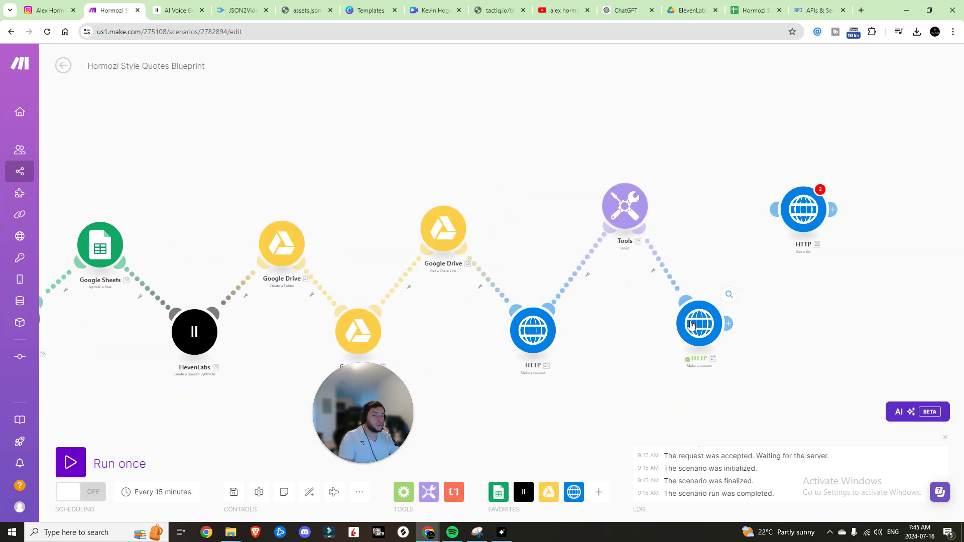
Expand the movie data in the second HTTP request's output to view the rendered video's URL
click(731, 294)
click(767, 434)
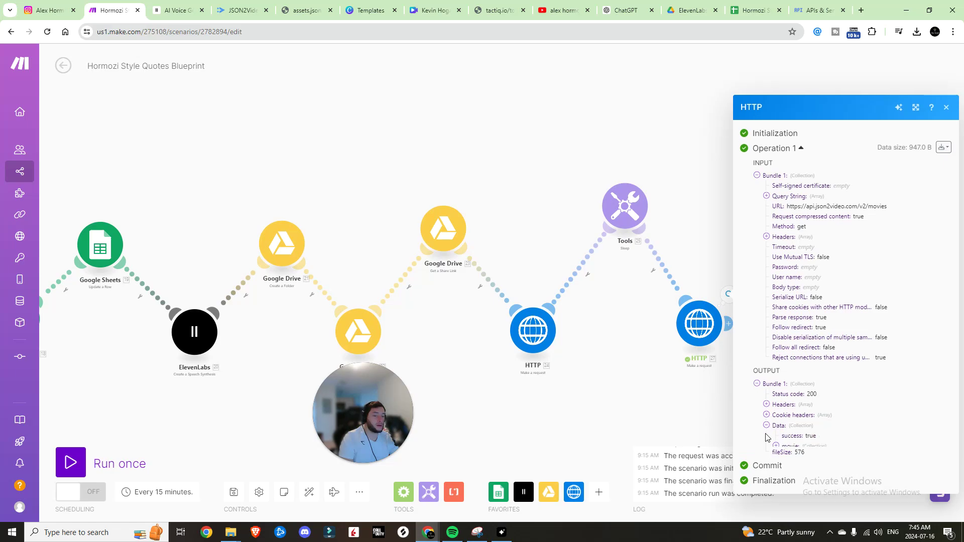
click(777, 439)
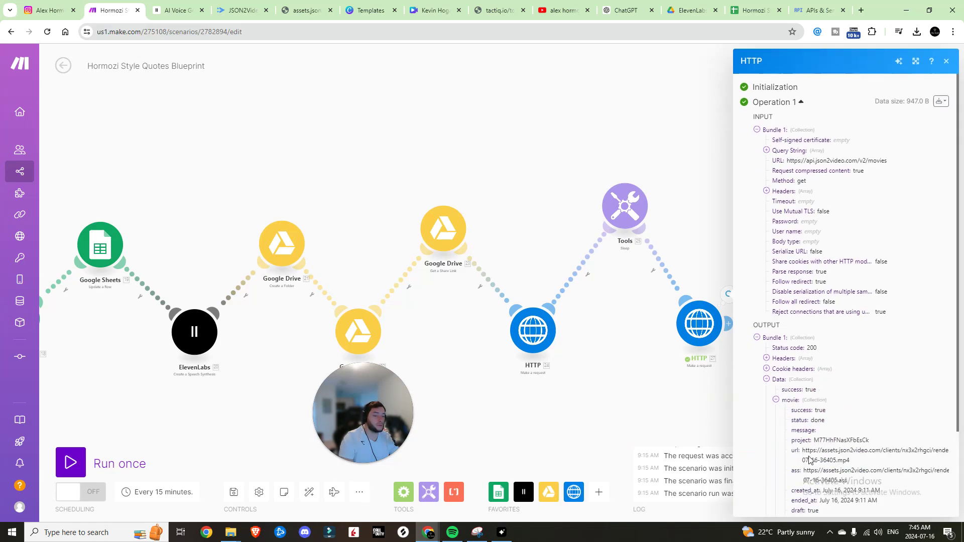
Close the second HTTP request's output and relink the HTTP Get a file module after that request
drag(802, 450, 837, 459)
click(694, 421)
key(ctrl+v)
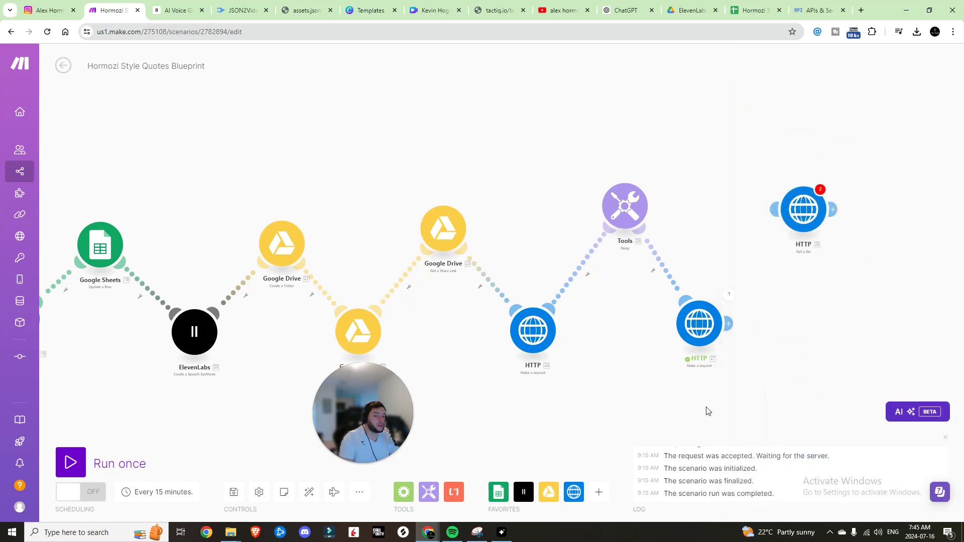
mouse_move(800, 215)
mouse_down()
mouse_move(778, 277)
mouse_move(797, 228)
mouse_up()
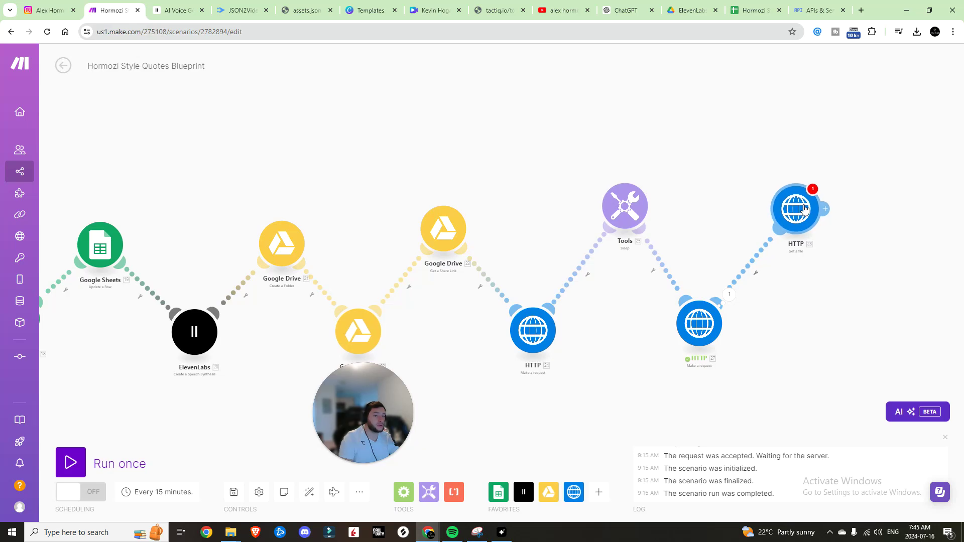
Map the Get a file module's URL to the rendered movie's URL from the second HTTP request's data
click(797, 221)
click(693, 215)
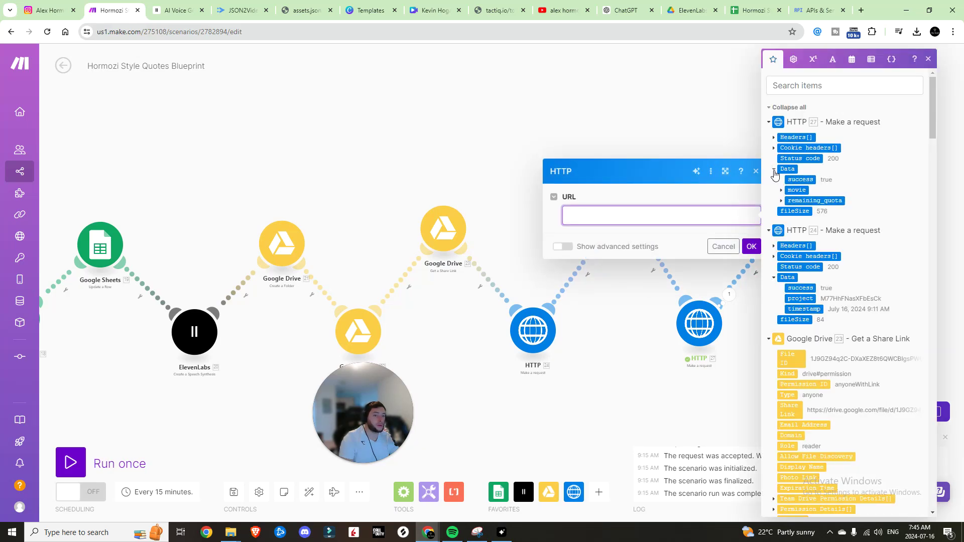
click(782, 194)
click(798, 226)
click(751, 246)
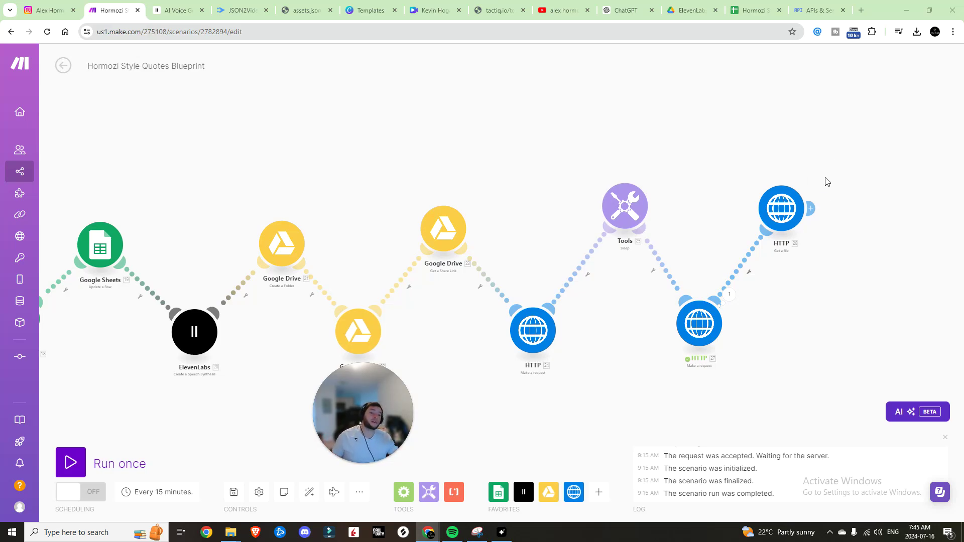
Add a Google Drive Upload a File module using the HTTP - Get a file output and the Create a Folder module's Folder ID
click(810, 208)
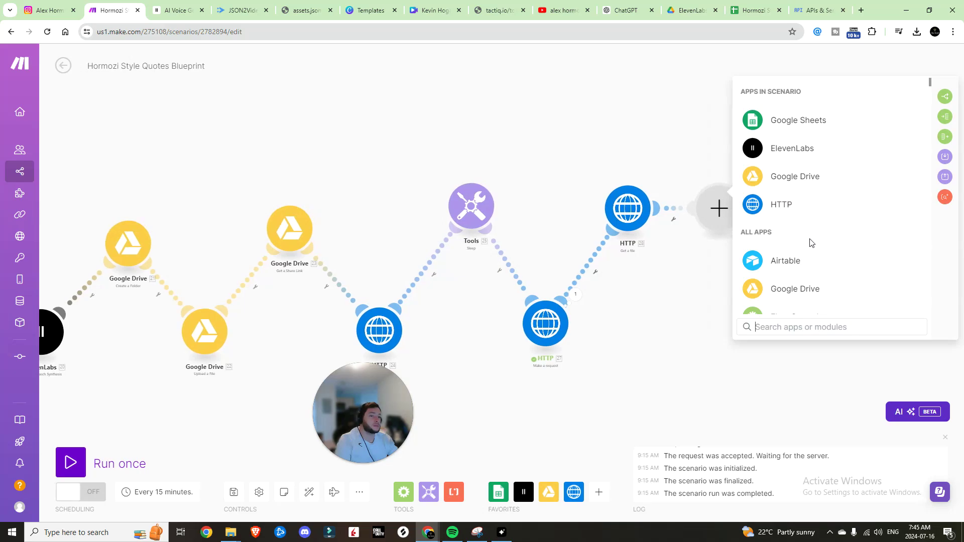
click(781, 180)
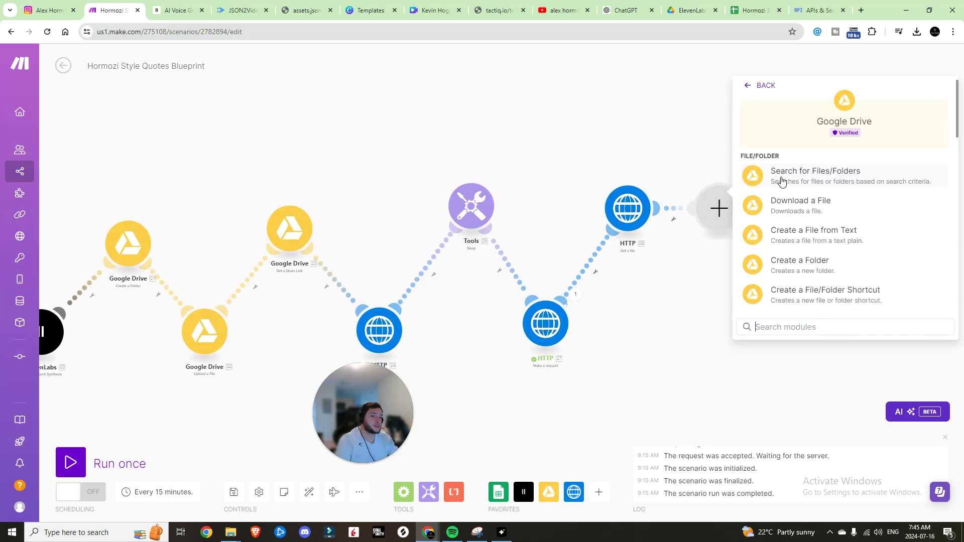
click(796, 233)
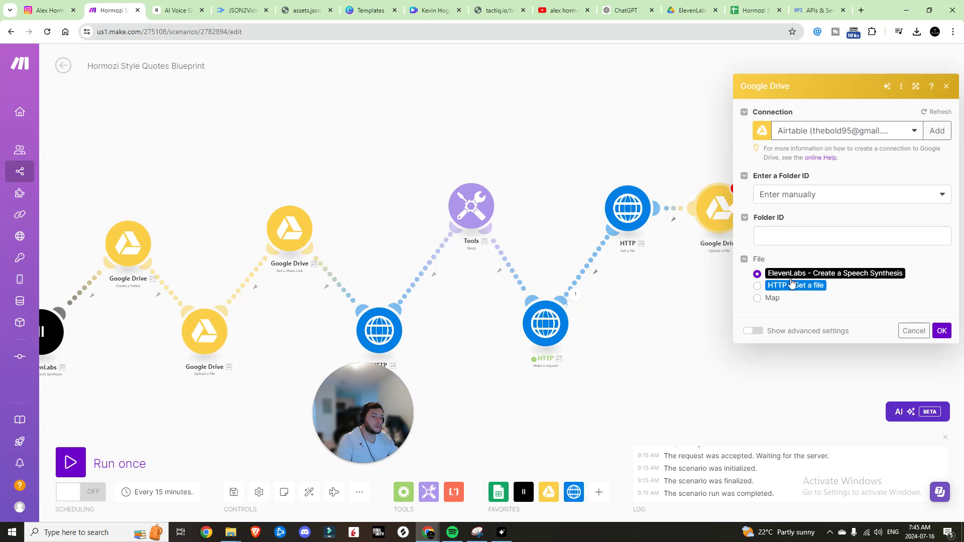
click(778, 291)
click(768, 236)
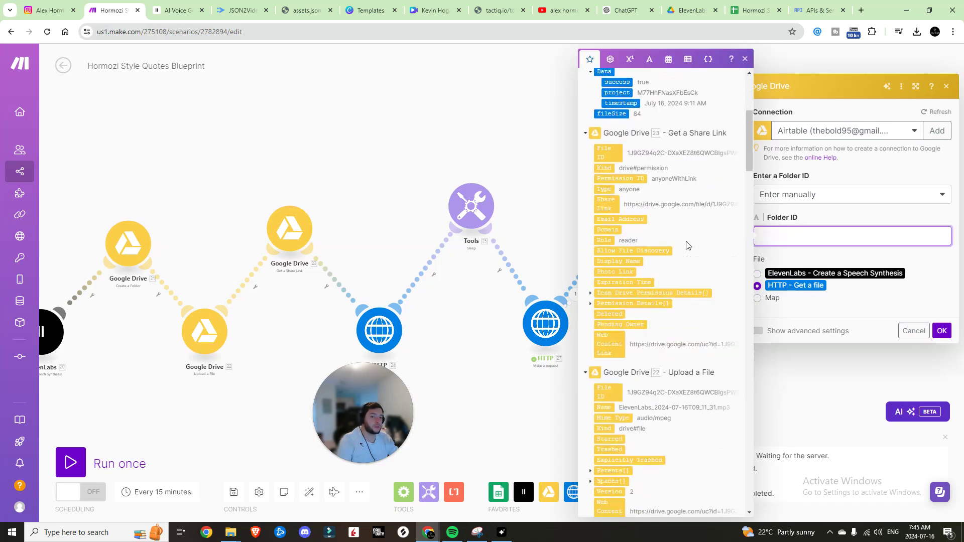
scroll(688, 245, up, 1)
scroll(622, 221, down, 10)
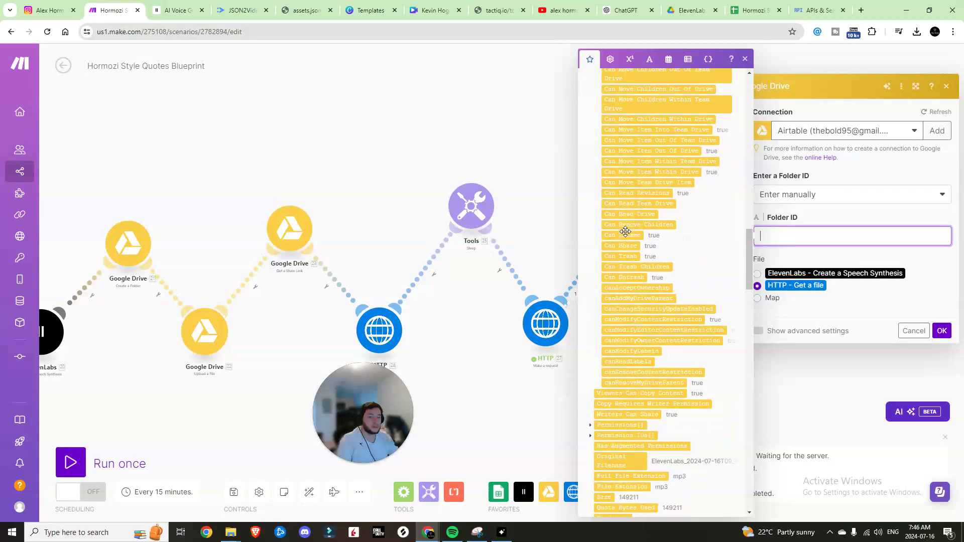
click(606, 172)
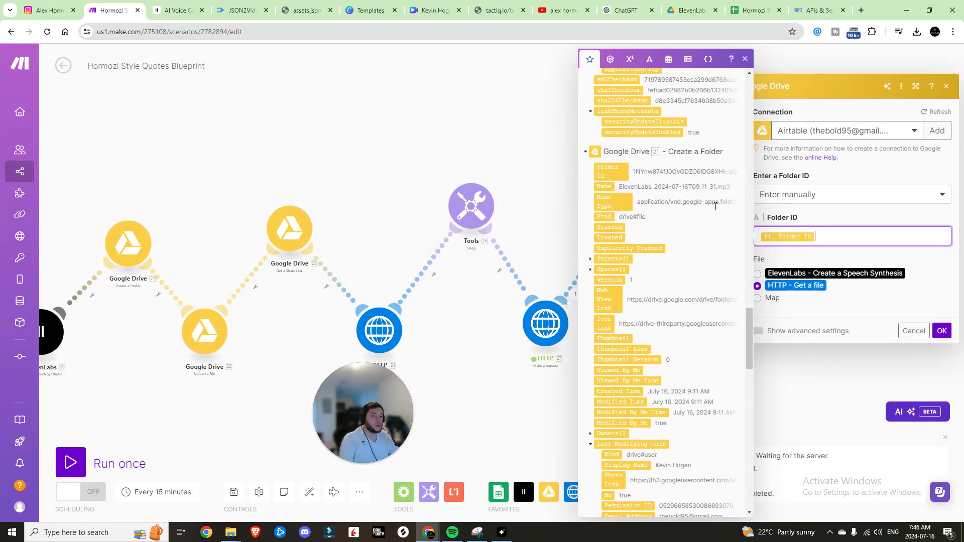
click(946, 332)
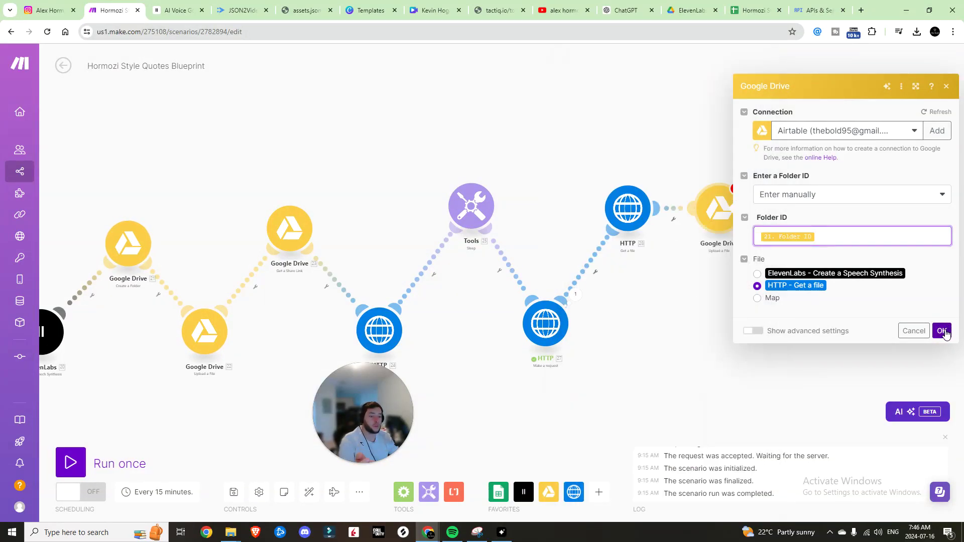
Add an Apple iOS Send a push notification module after the Drive upload and select the saved iPhone as its device
click(757, 210)
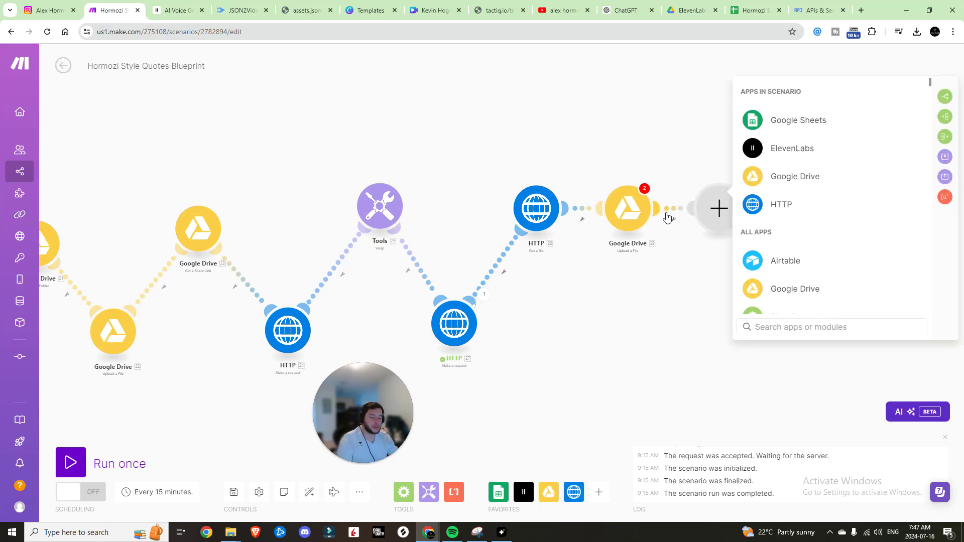
text(appl)
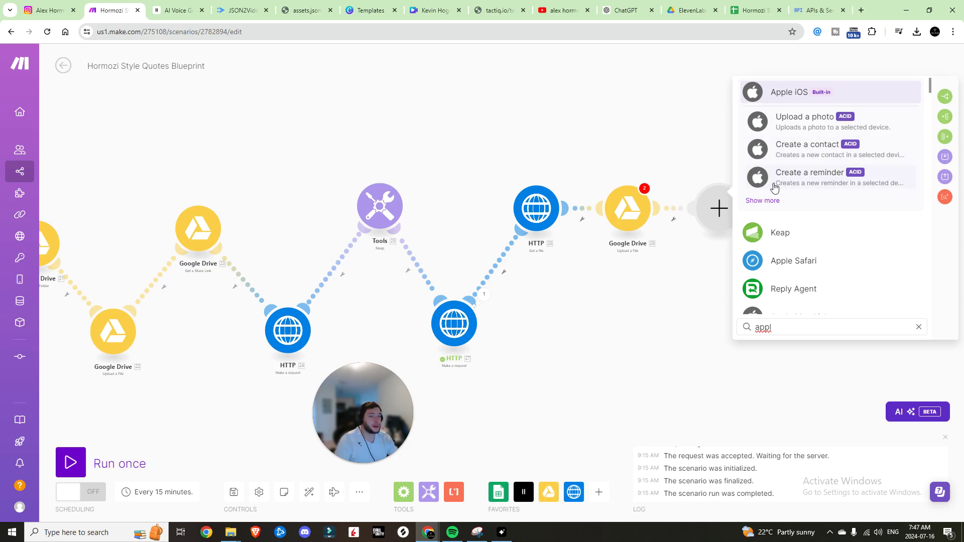
click(767, 201)
click(826, 263)
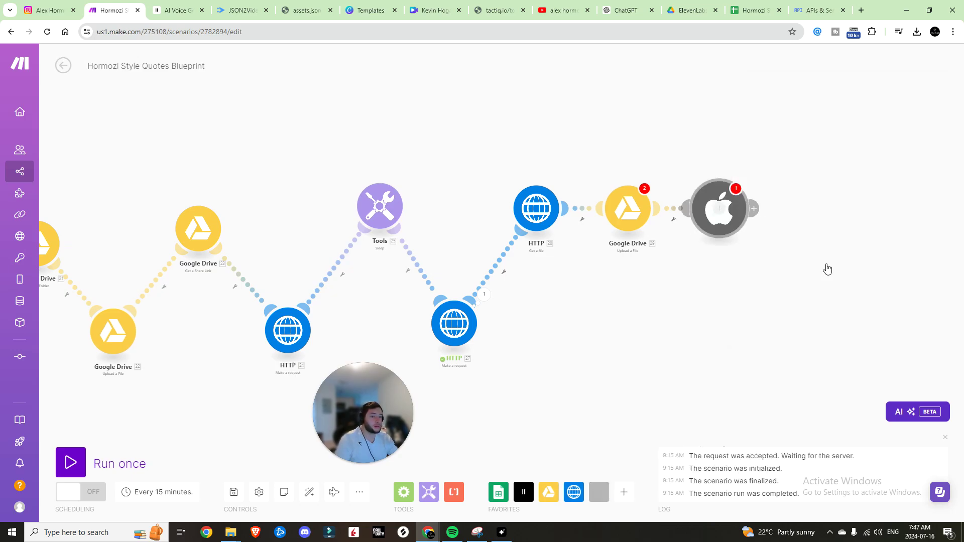
click(854, 131)
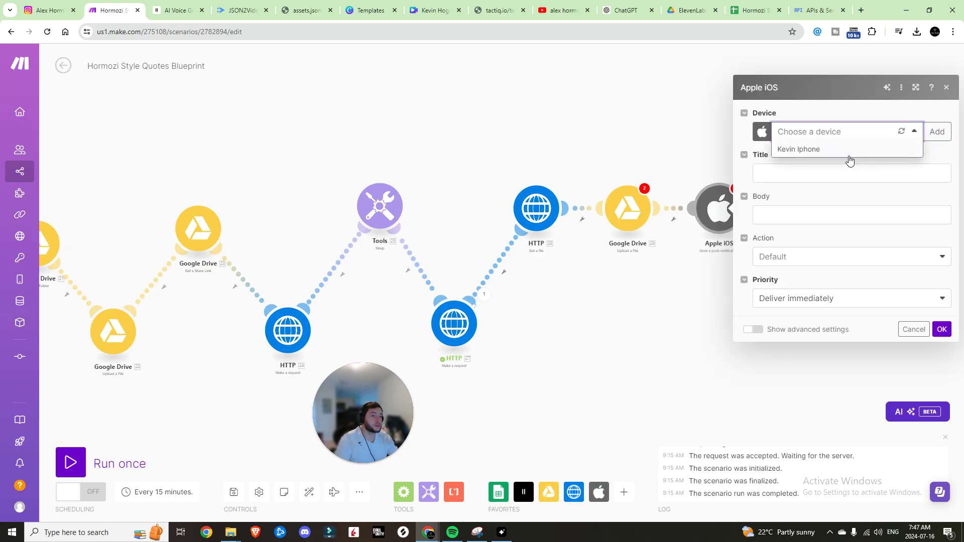
click(937, 132)
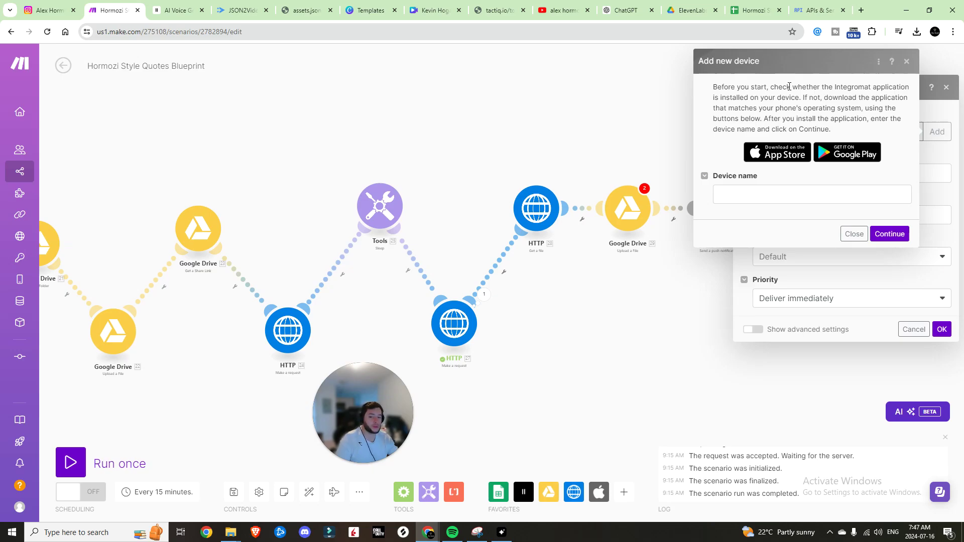
click(856, 232)
click(854, 133)
click(820, 152)
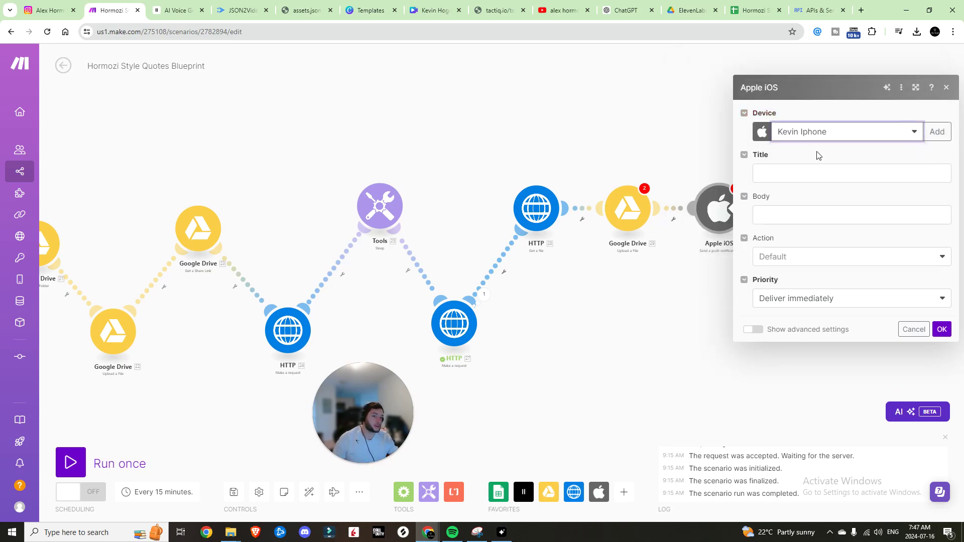
Set the notification title to "New Post Ready" and the body to "Hormozi Style Quote -" followed by the latest Upload a File module's Web Content Link
click(800, 173)
key(Escape)
click(781, 175)
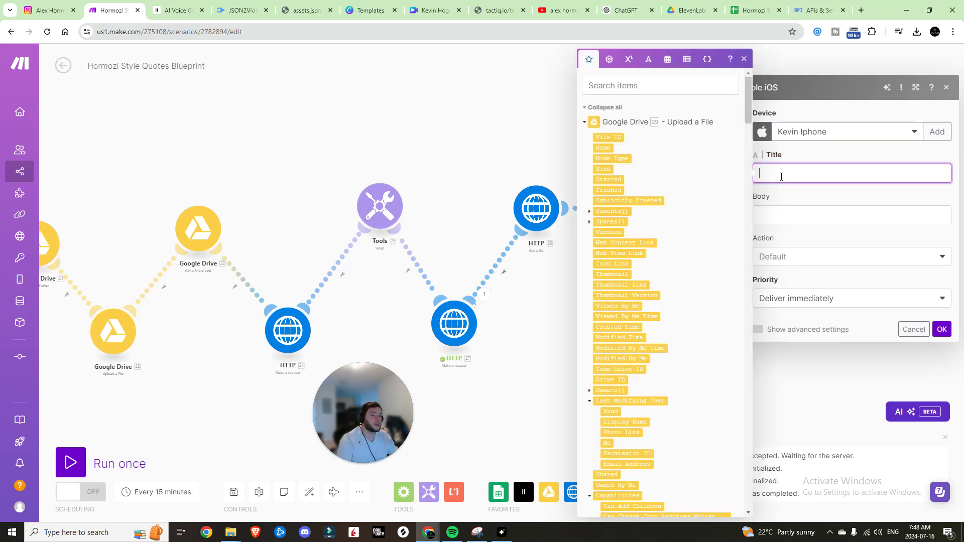
text(New Post )
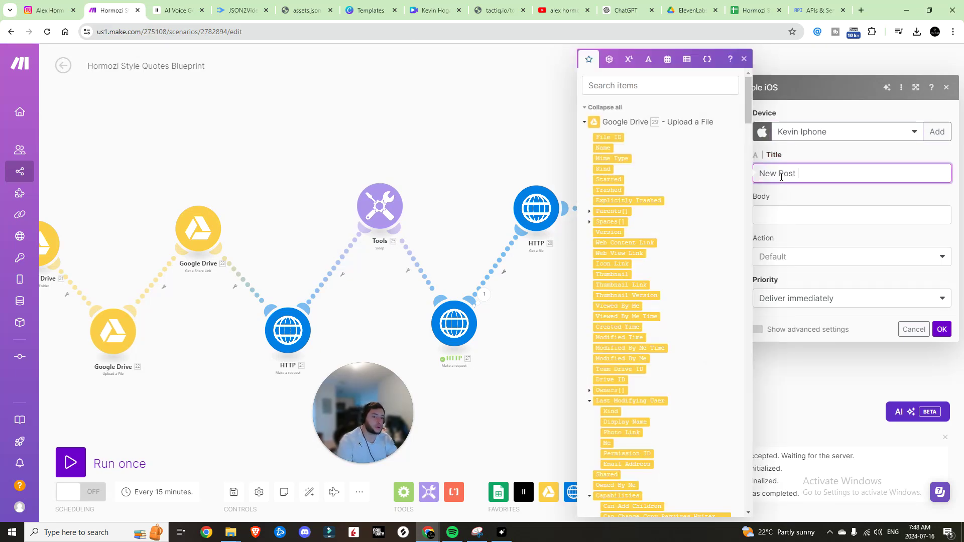
text(Ready)
click(821, 215)
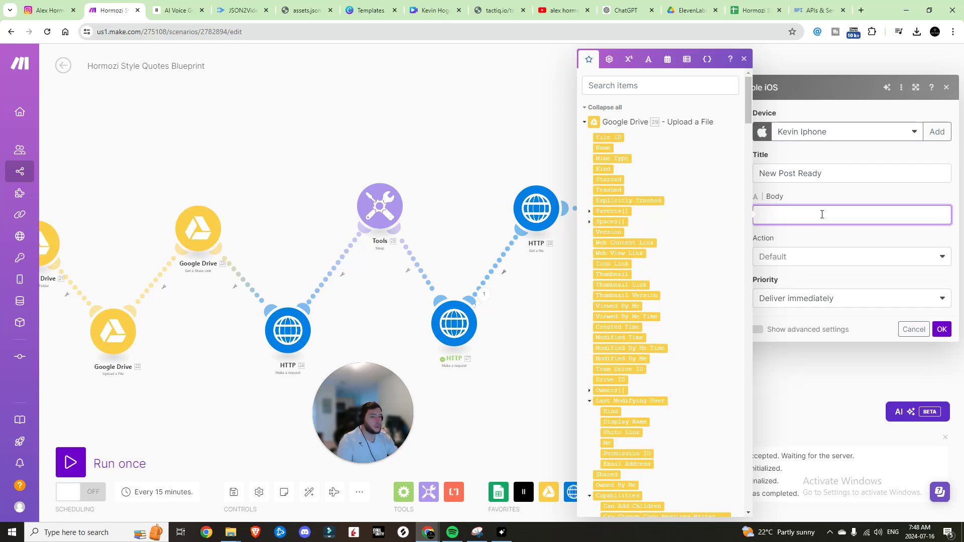
text(Hormozi Style Quote -)
click(657, 85)
text(we)
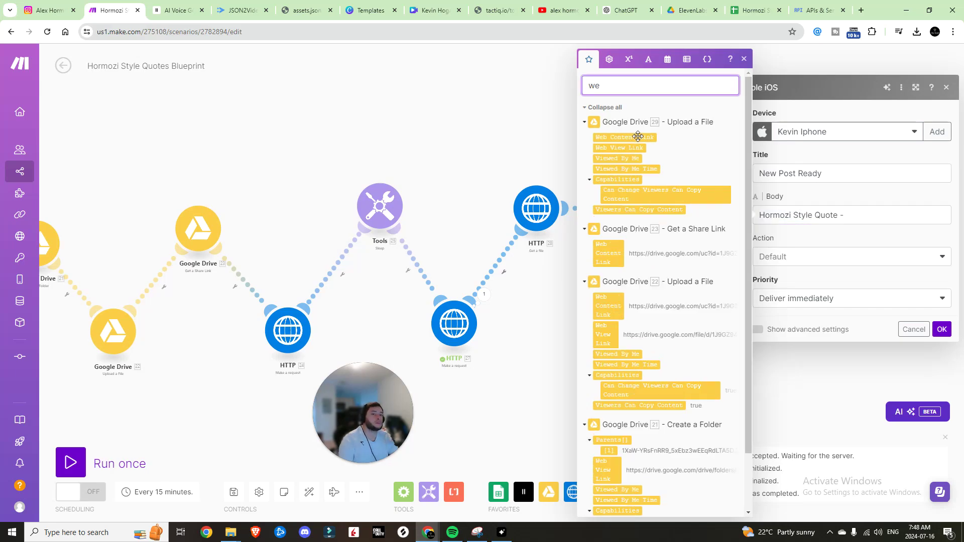
click(638, 137)
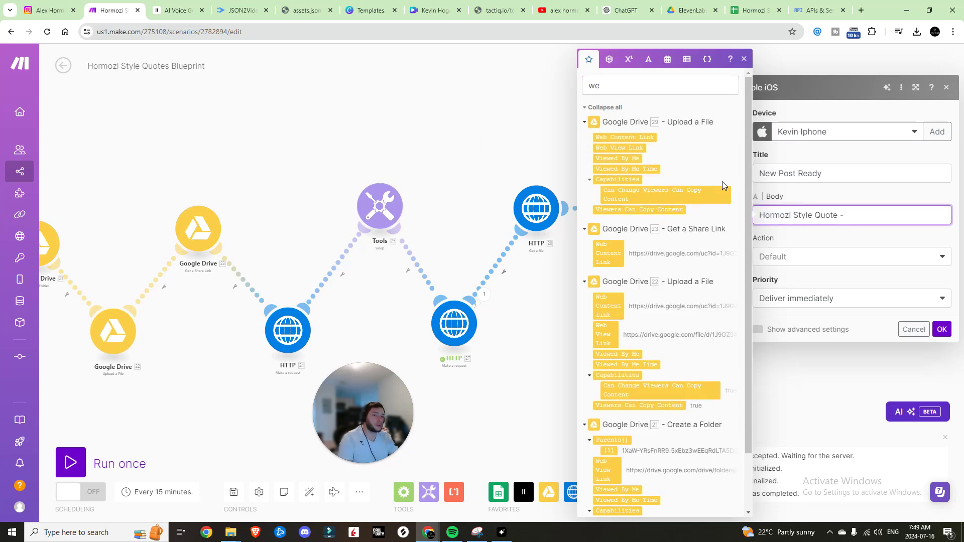
Set the notification action to Open browser with the latest upload's Web Content Link as URL address, and save the module
click(807, 256)
click(786, 295)
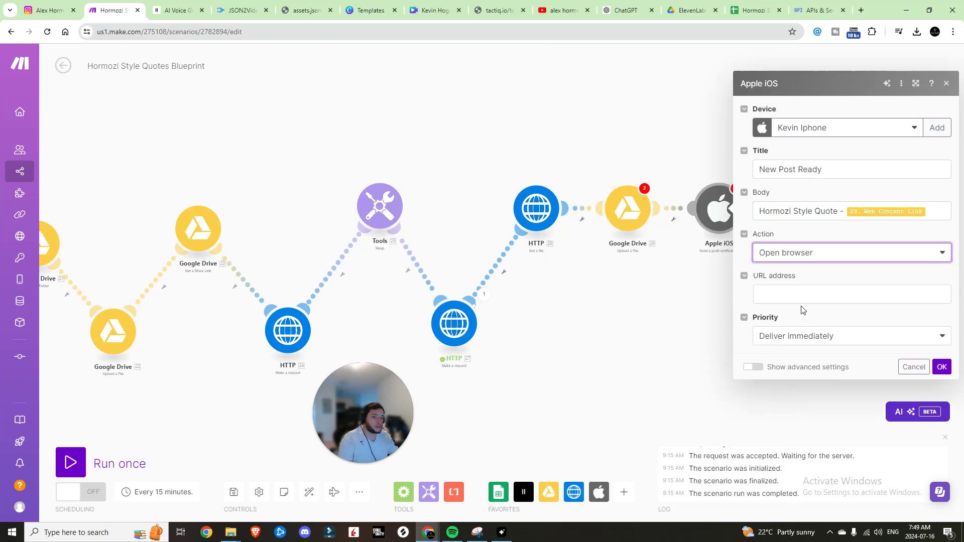
click(806, 278)
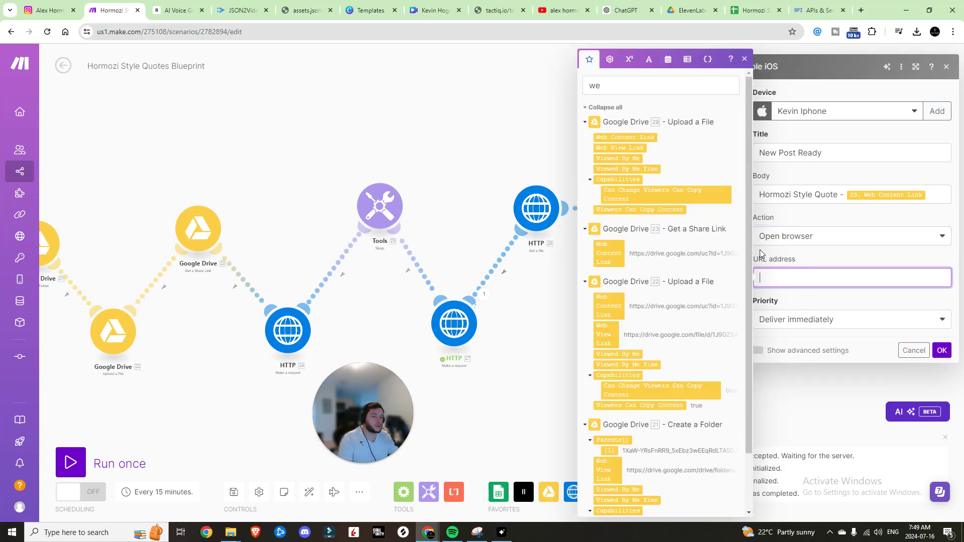
click(648, 136)
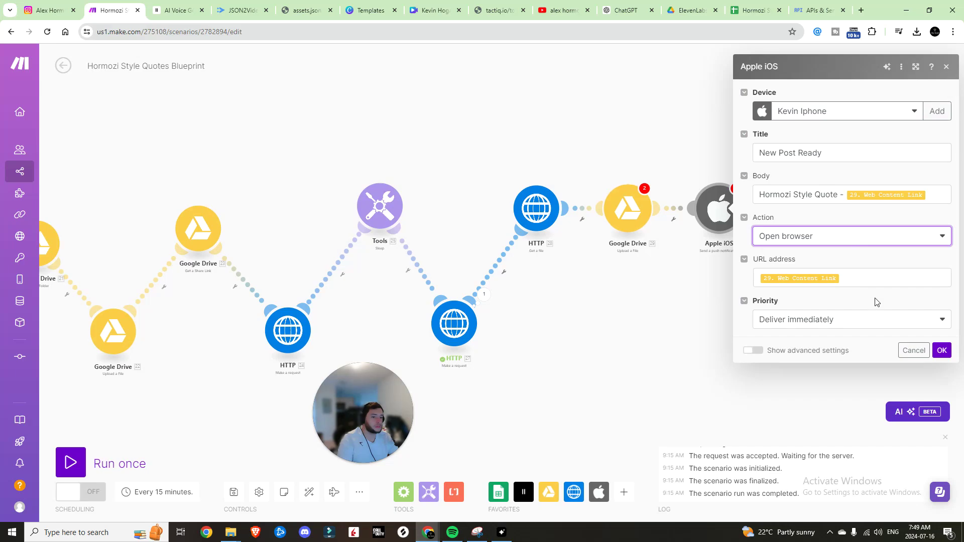
click(942, 350)
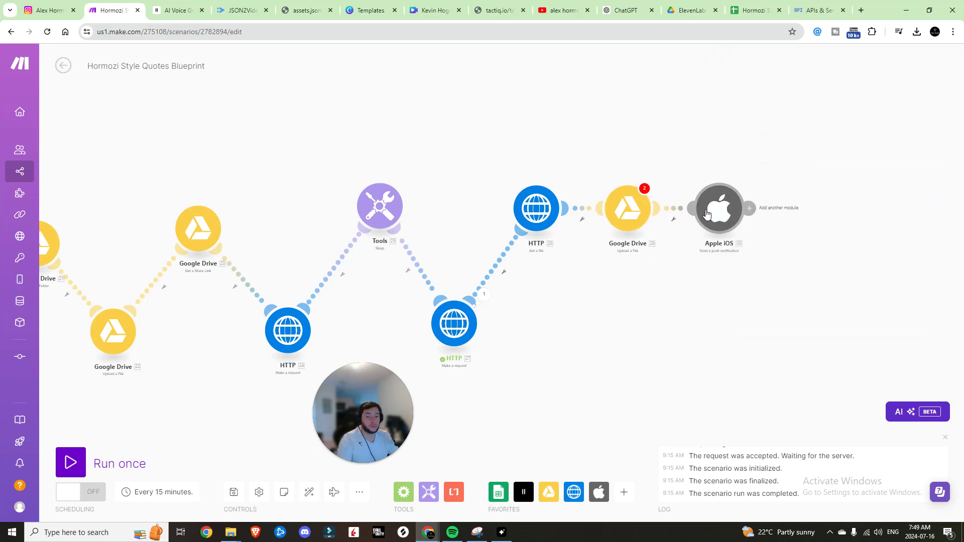
Add a Router module after the Apple iOS notification
click(749, 207)
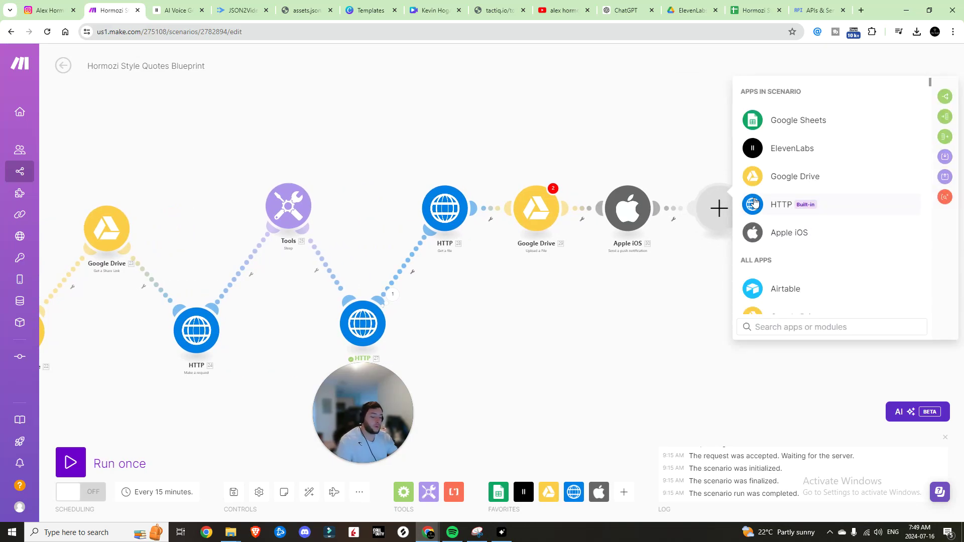
text(router)
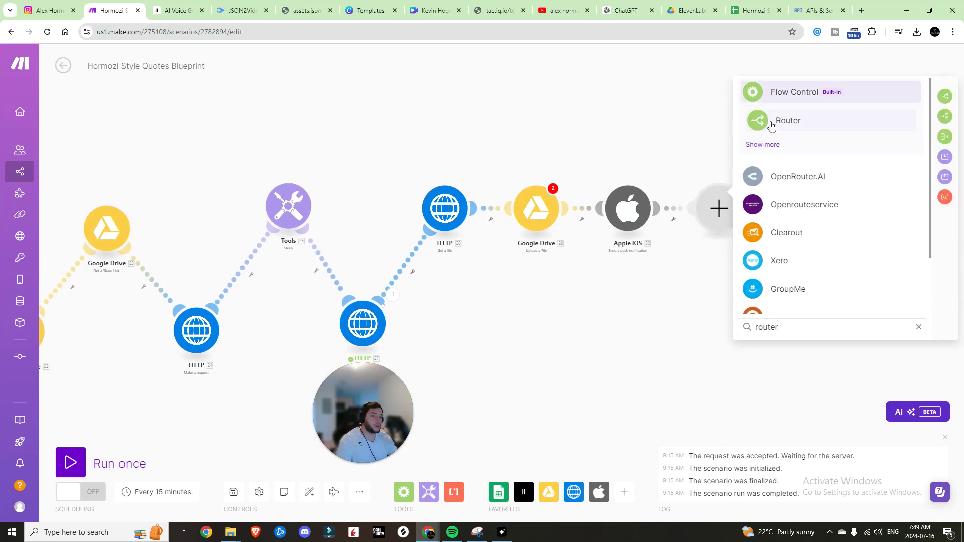
click(771, 123)
Add an Instagram for Business Create a Reel Post module on the first router branch and view its connection's advanced settings without creating a connection
click(725, 176)
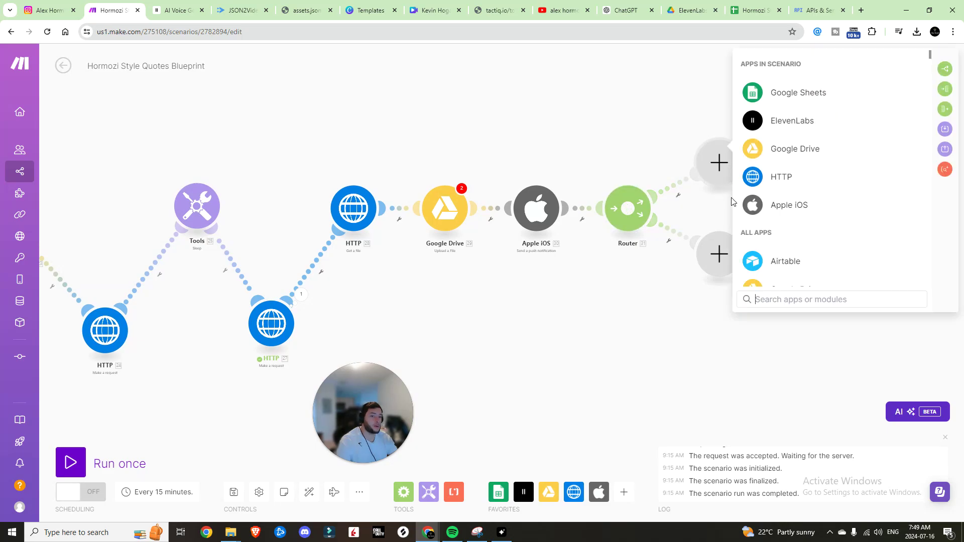
click(794, 261)
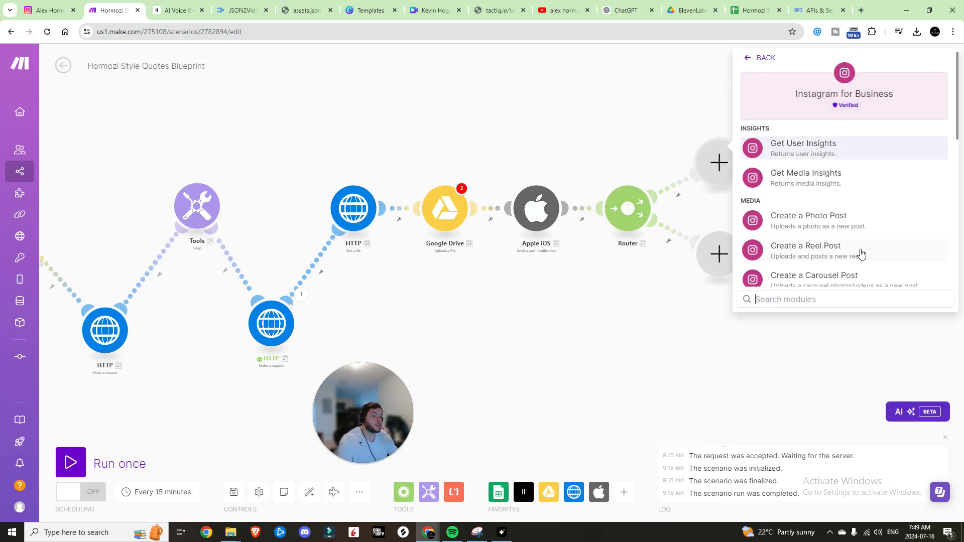
click(823, 246)
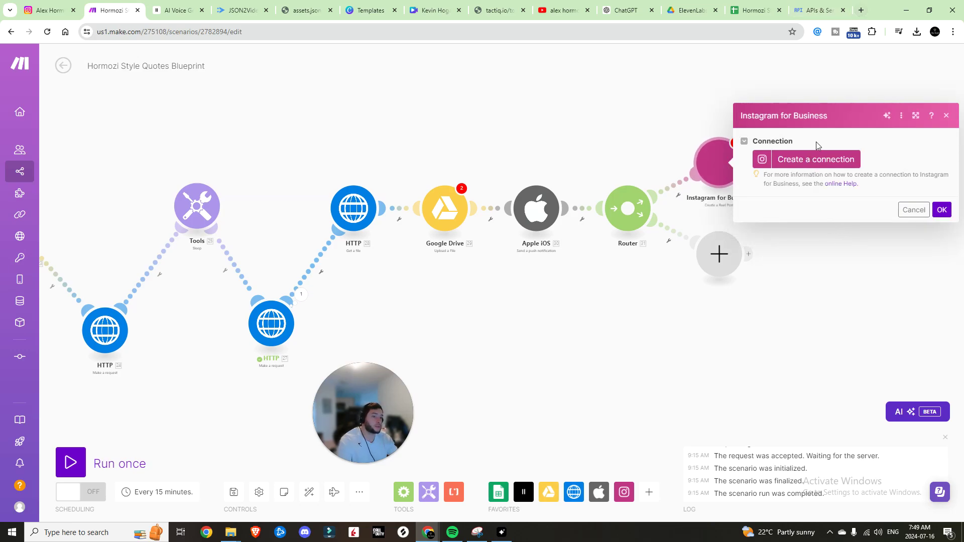
click(815, 159)
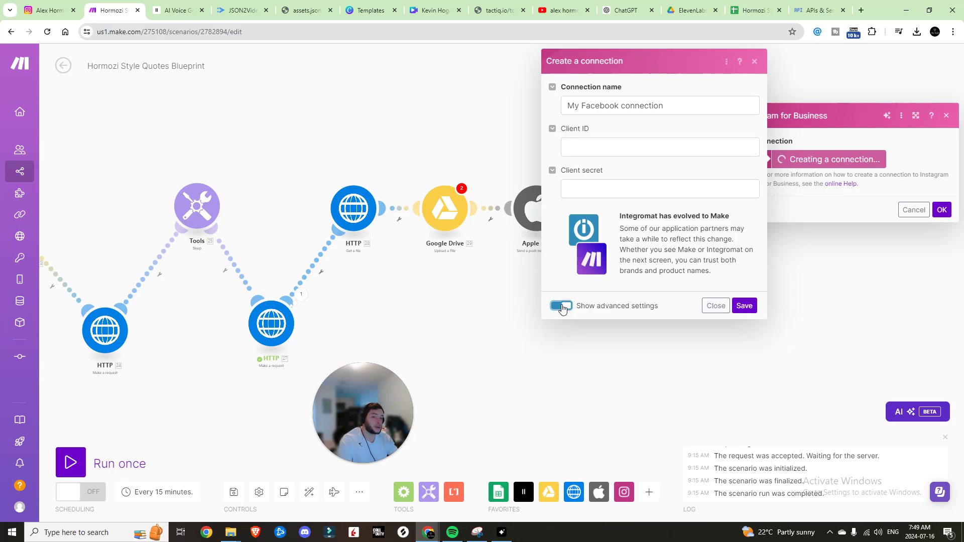
click(562, 306)
click(715, 240)
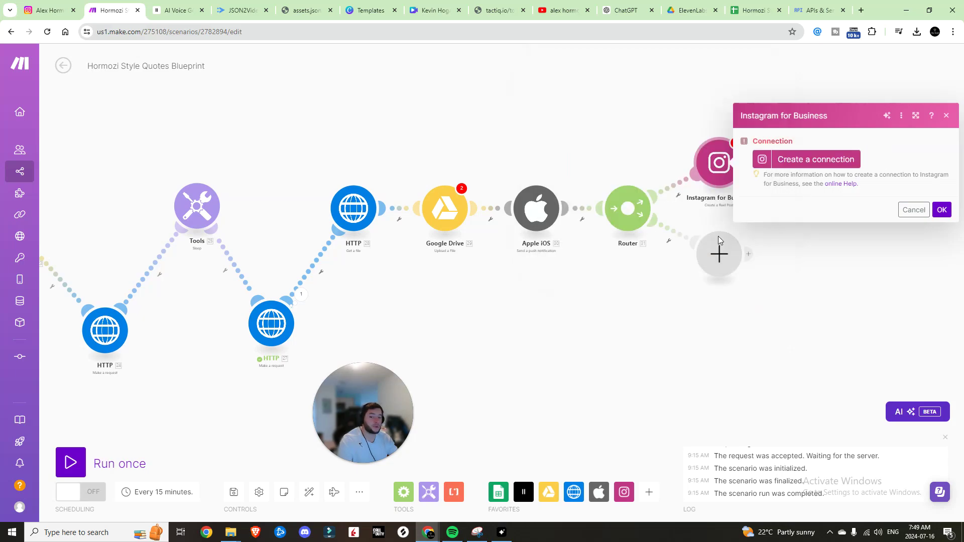
click(915, 117)
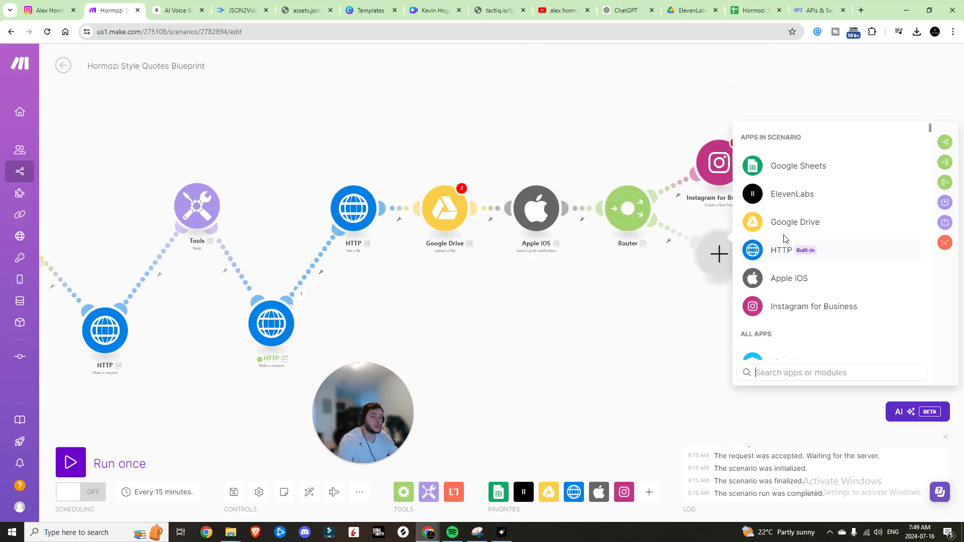
Add a YouTube Upload a Video module on the second router branch using the HTTP - Get a file output, and add a third branch
text(youtu)
click(805, 167)
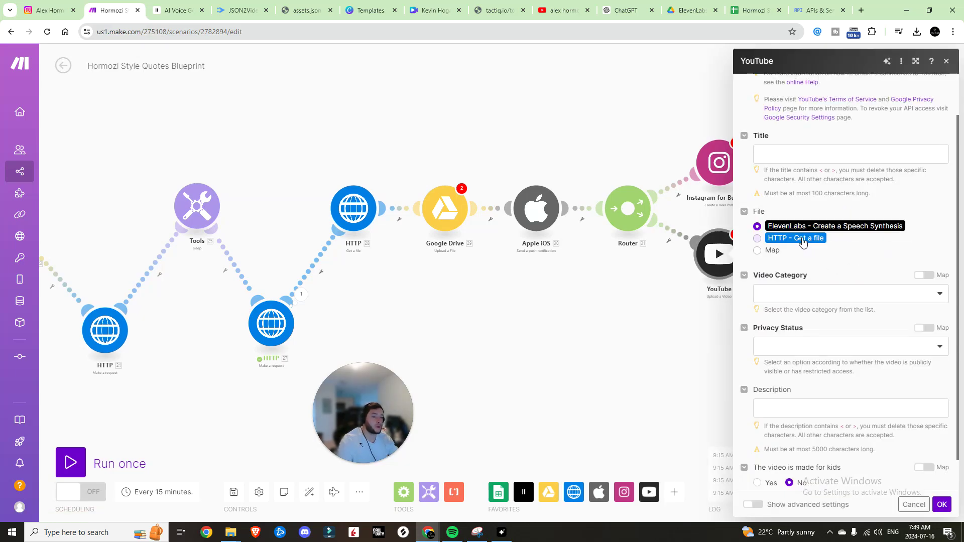
click(800, 237)
click(712, 350)
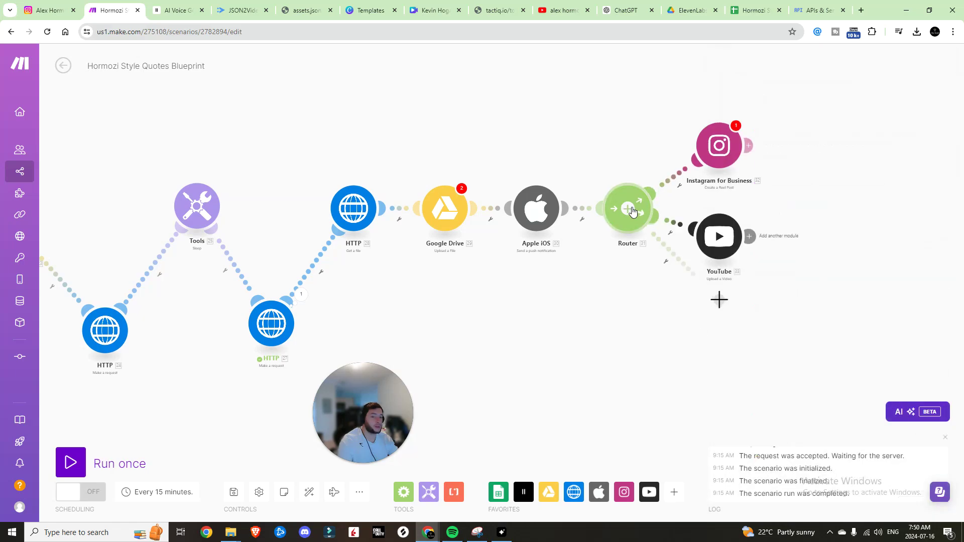
click(713, 301)
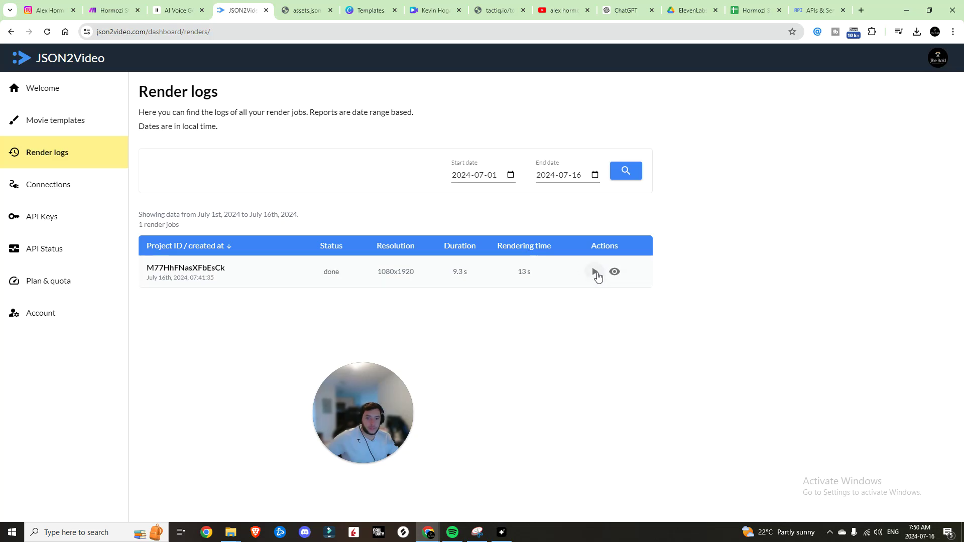
Play the finished render from the JSON2Video render logs
click(595, 272)
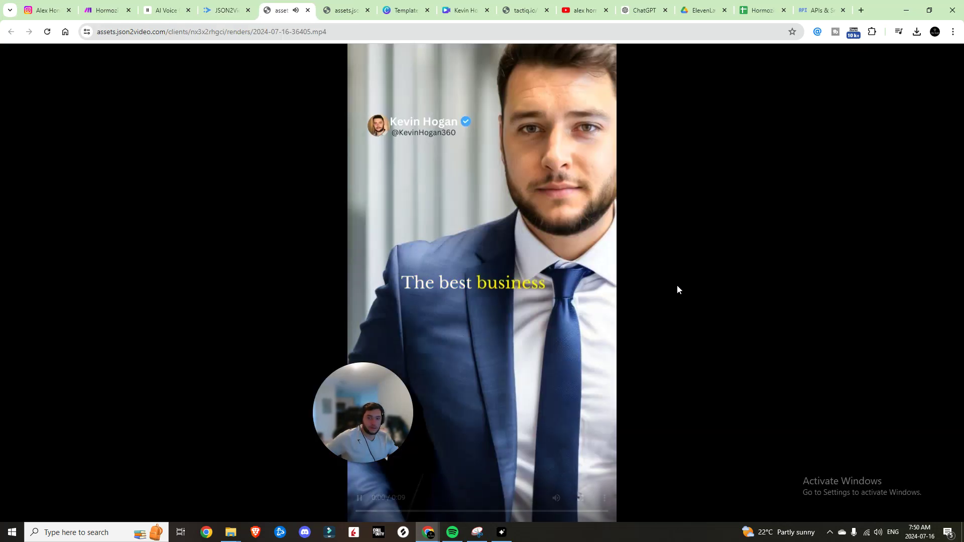